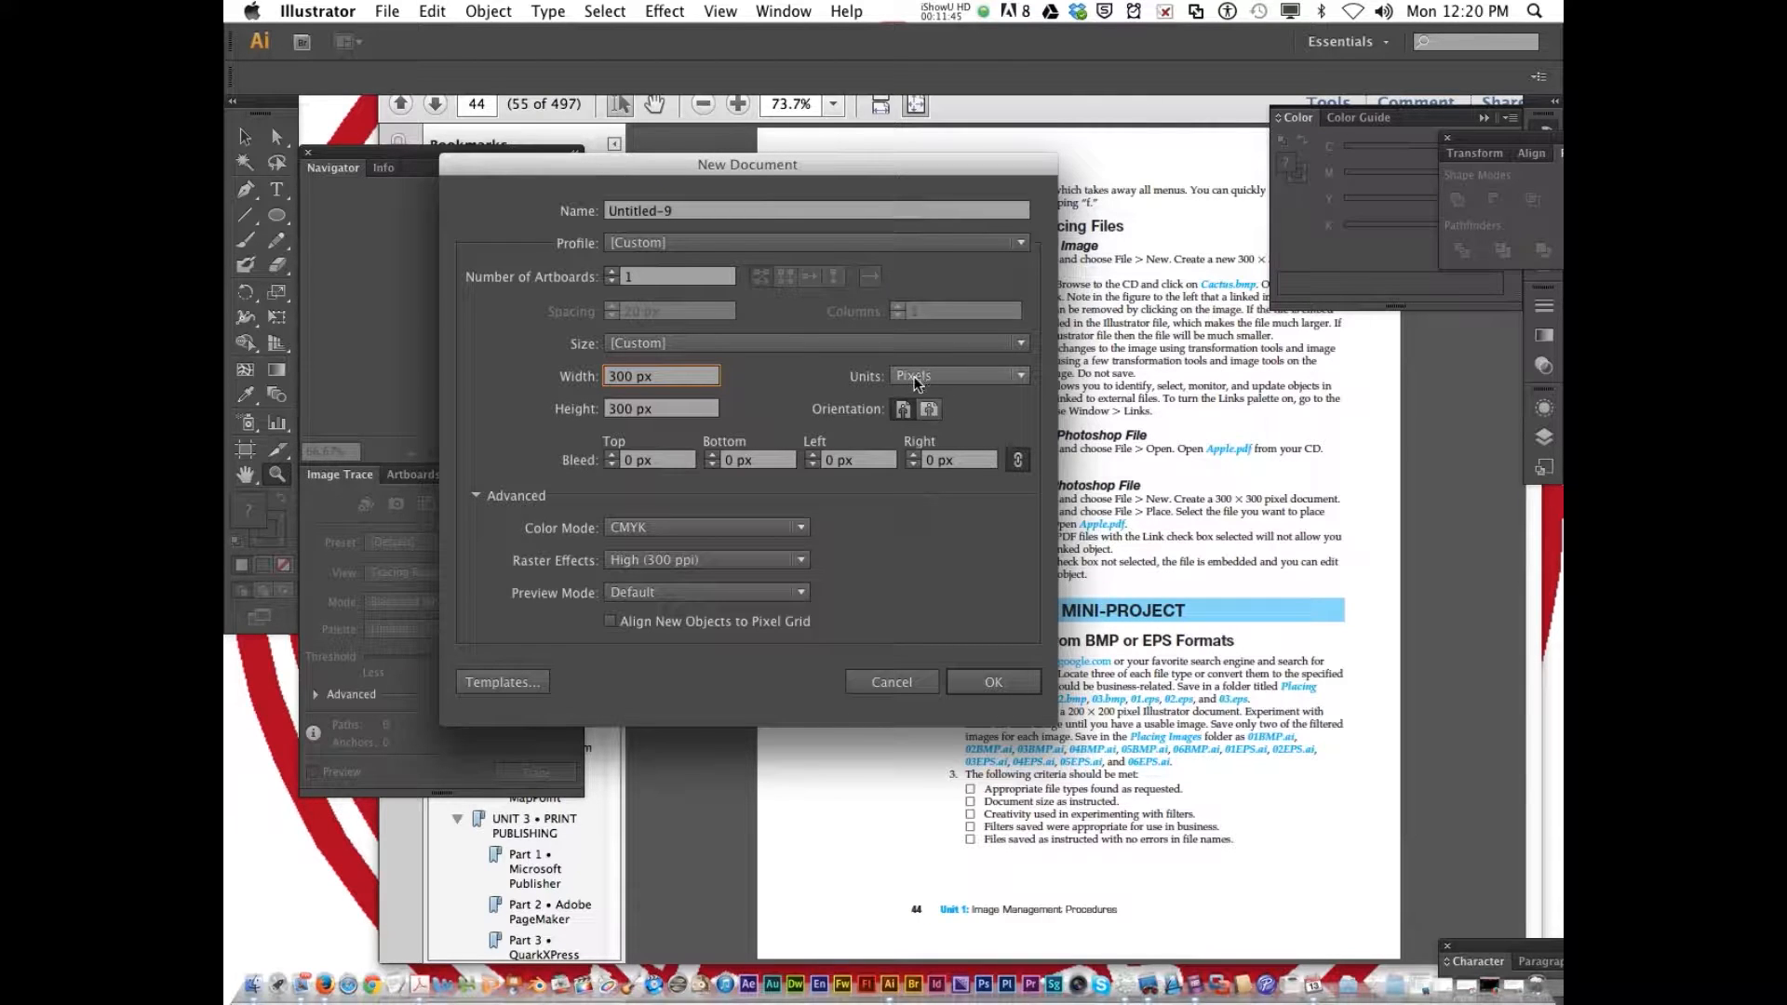
Name the new document cactus and create it as a single 300 × 300 px CMYK artboard
left_click(710, 212)
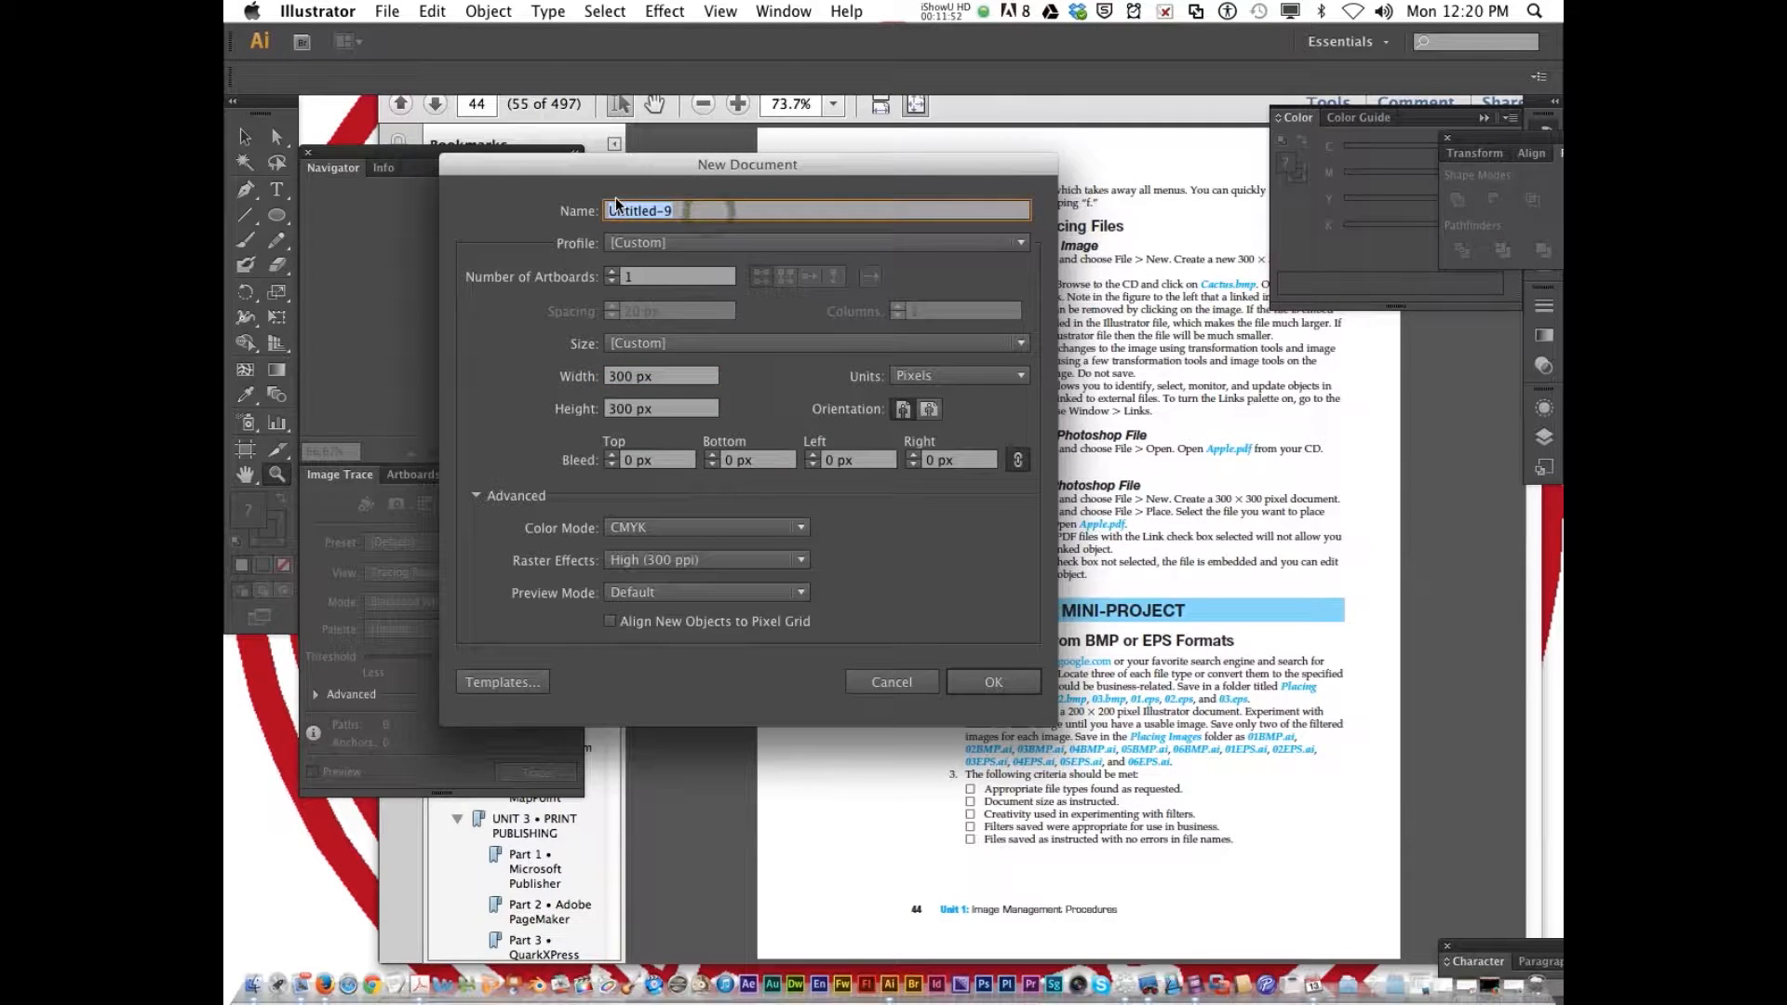
type("cactus")
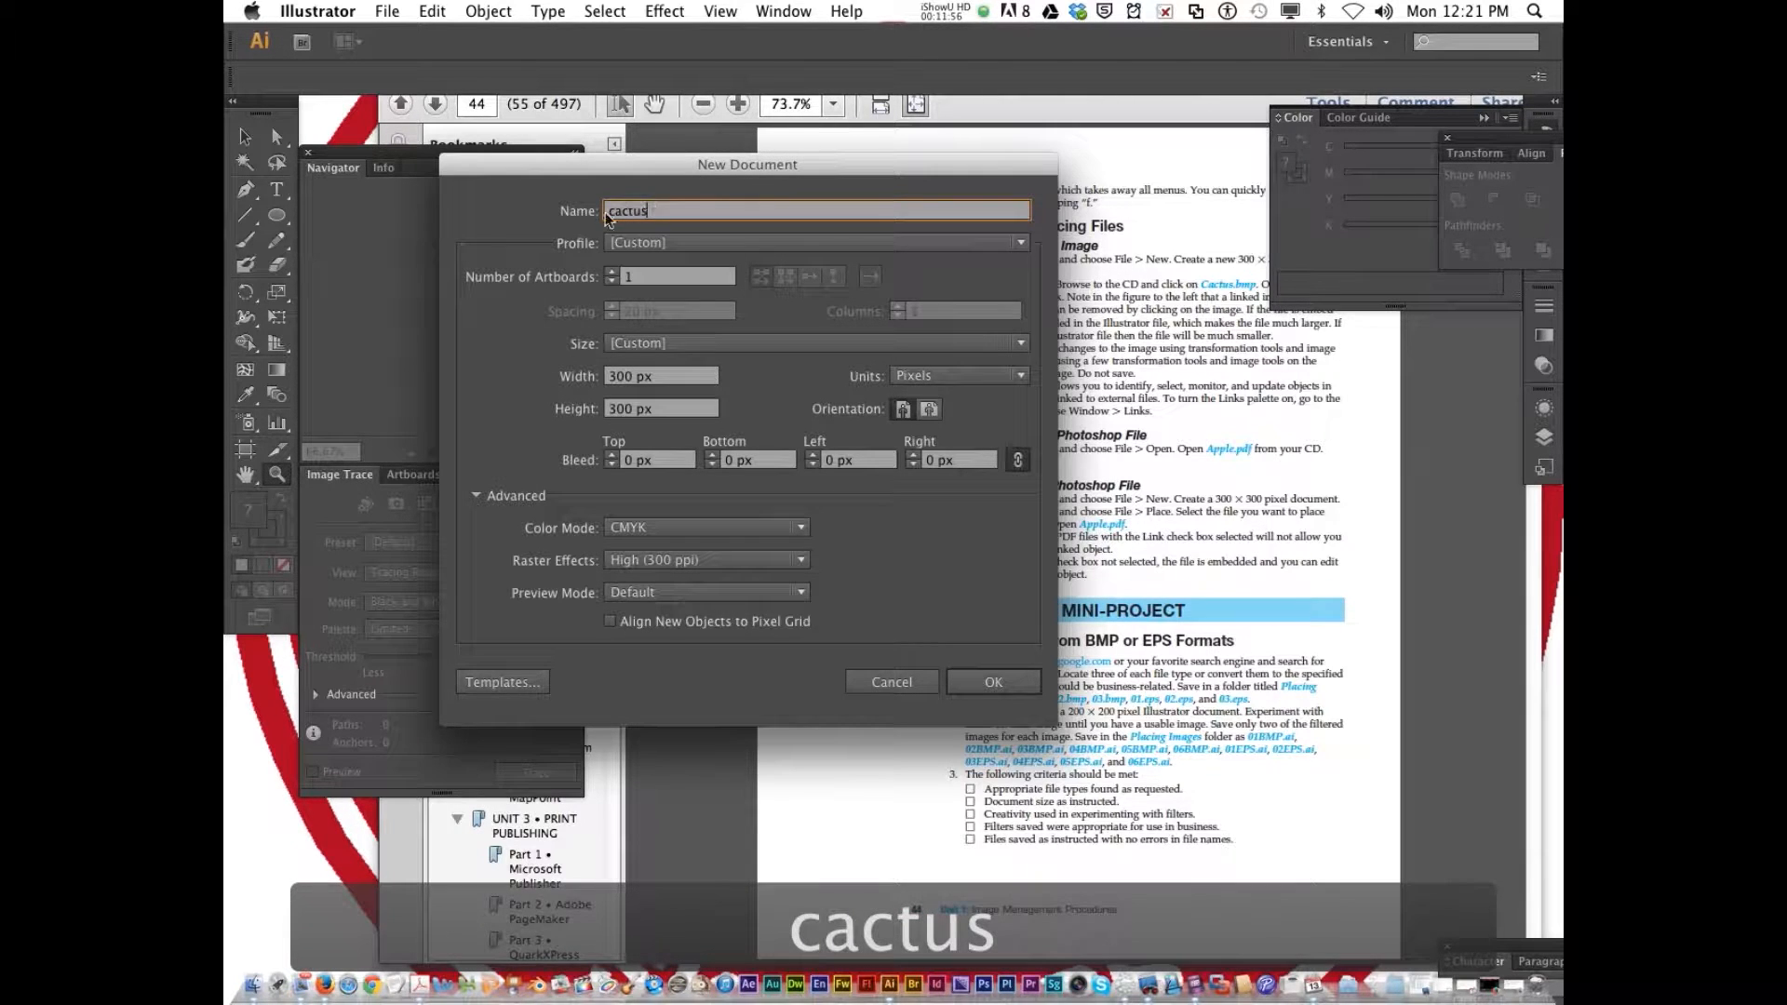
left_click(994, 685)
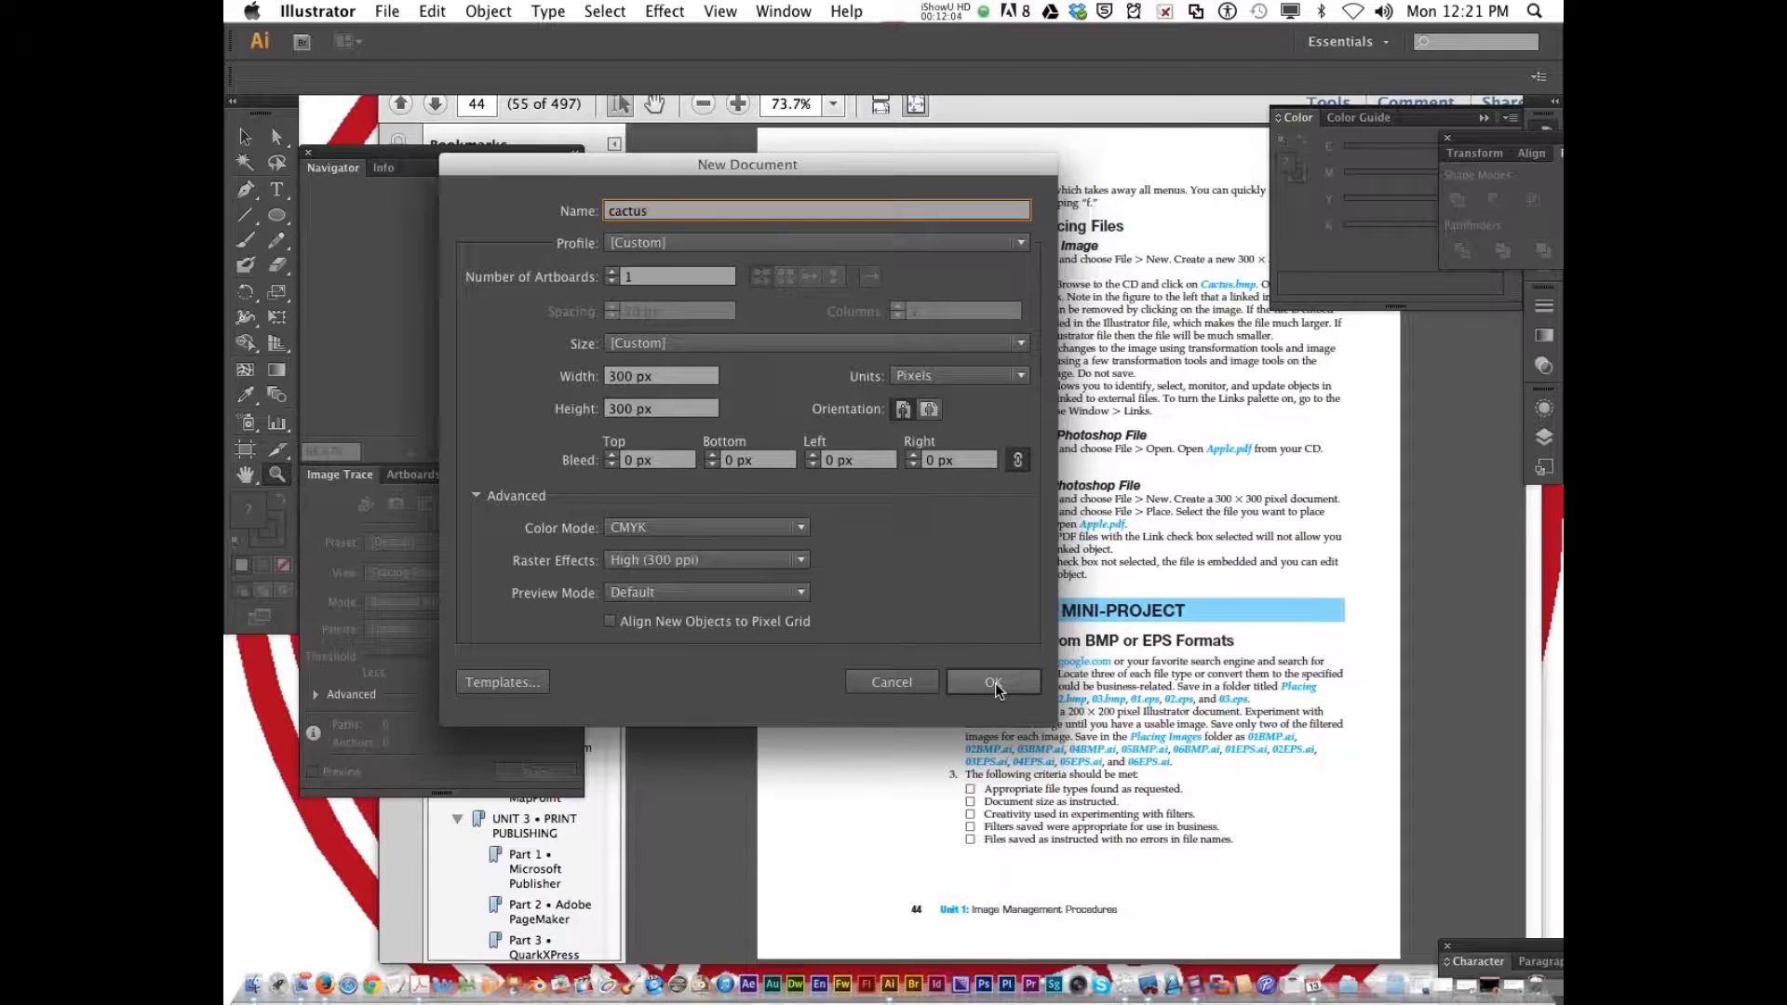
left_click(994, 683)
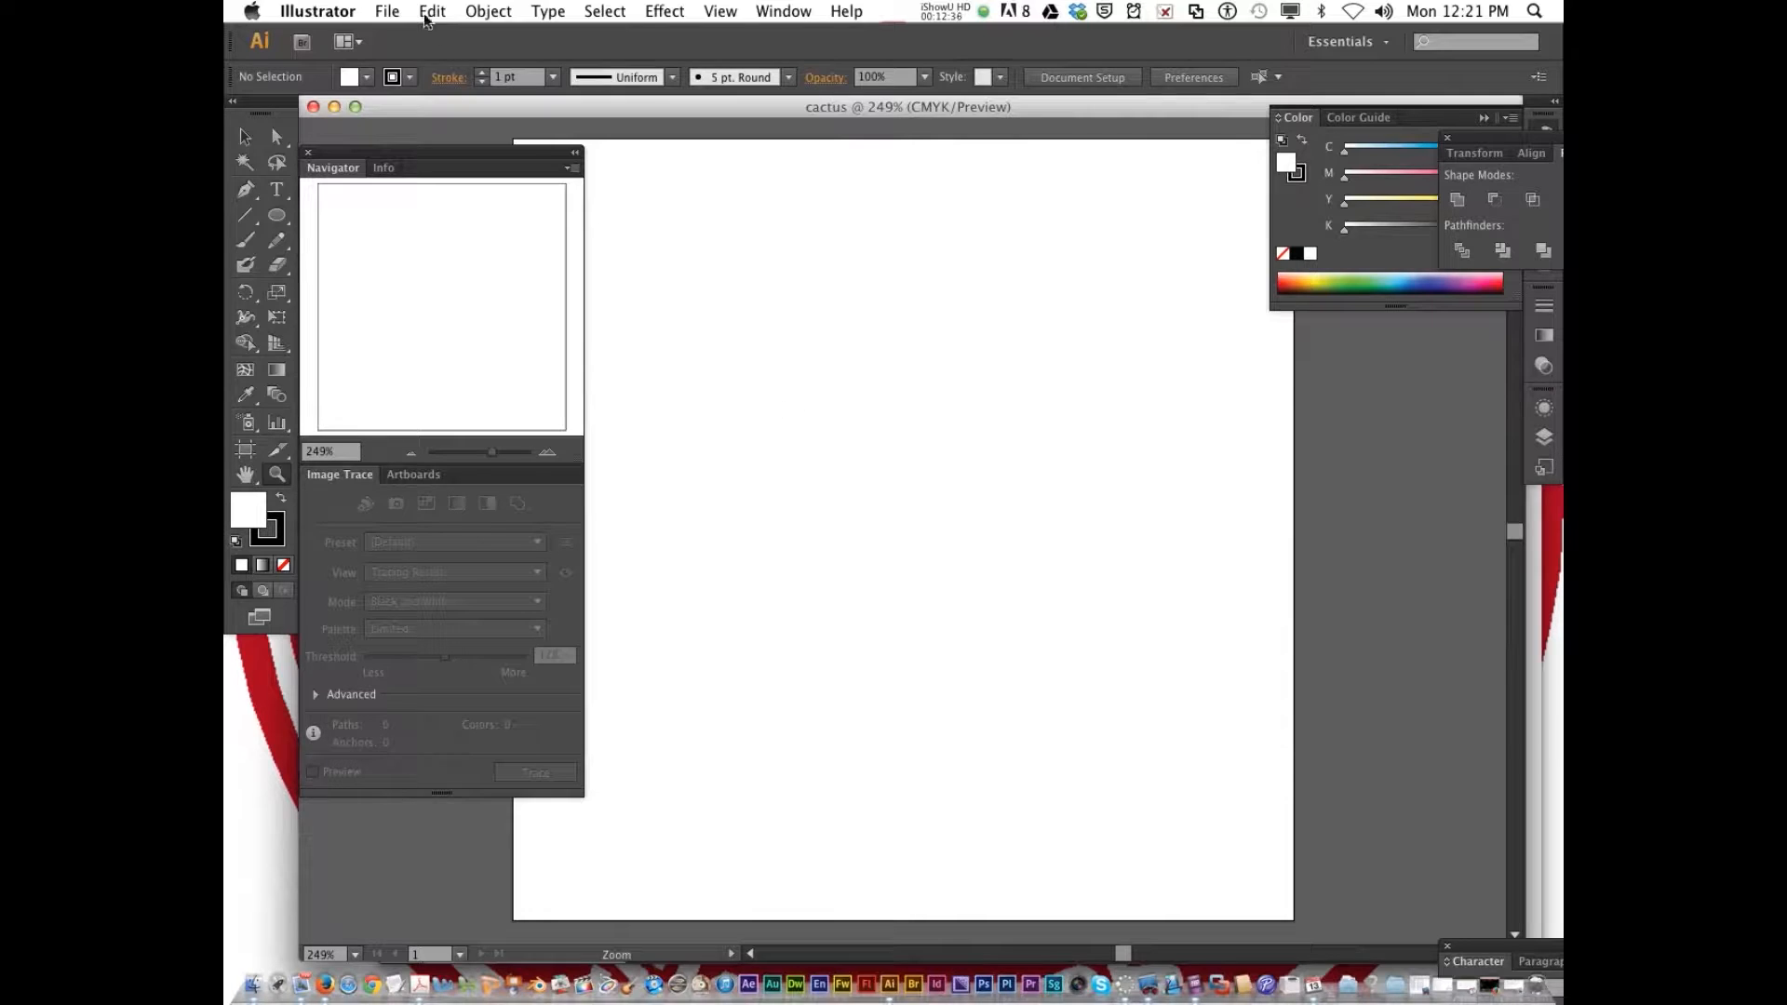
Place Cactus.bmp from the Un1Pt3_Illustrator folder into the document as a linked image
left_click(387, 11)
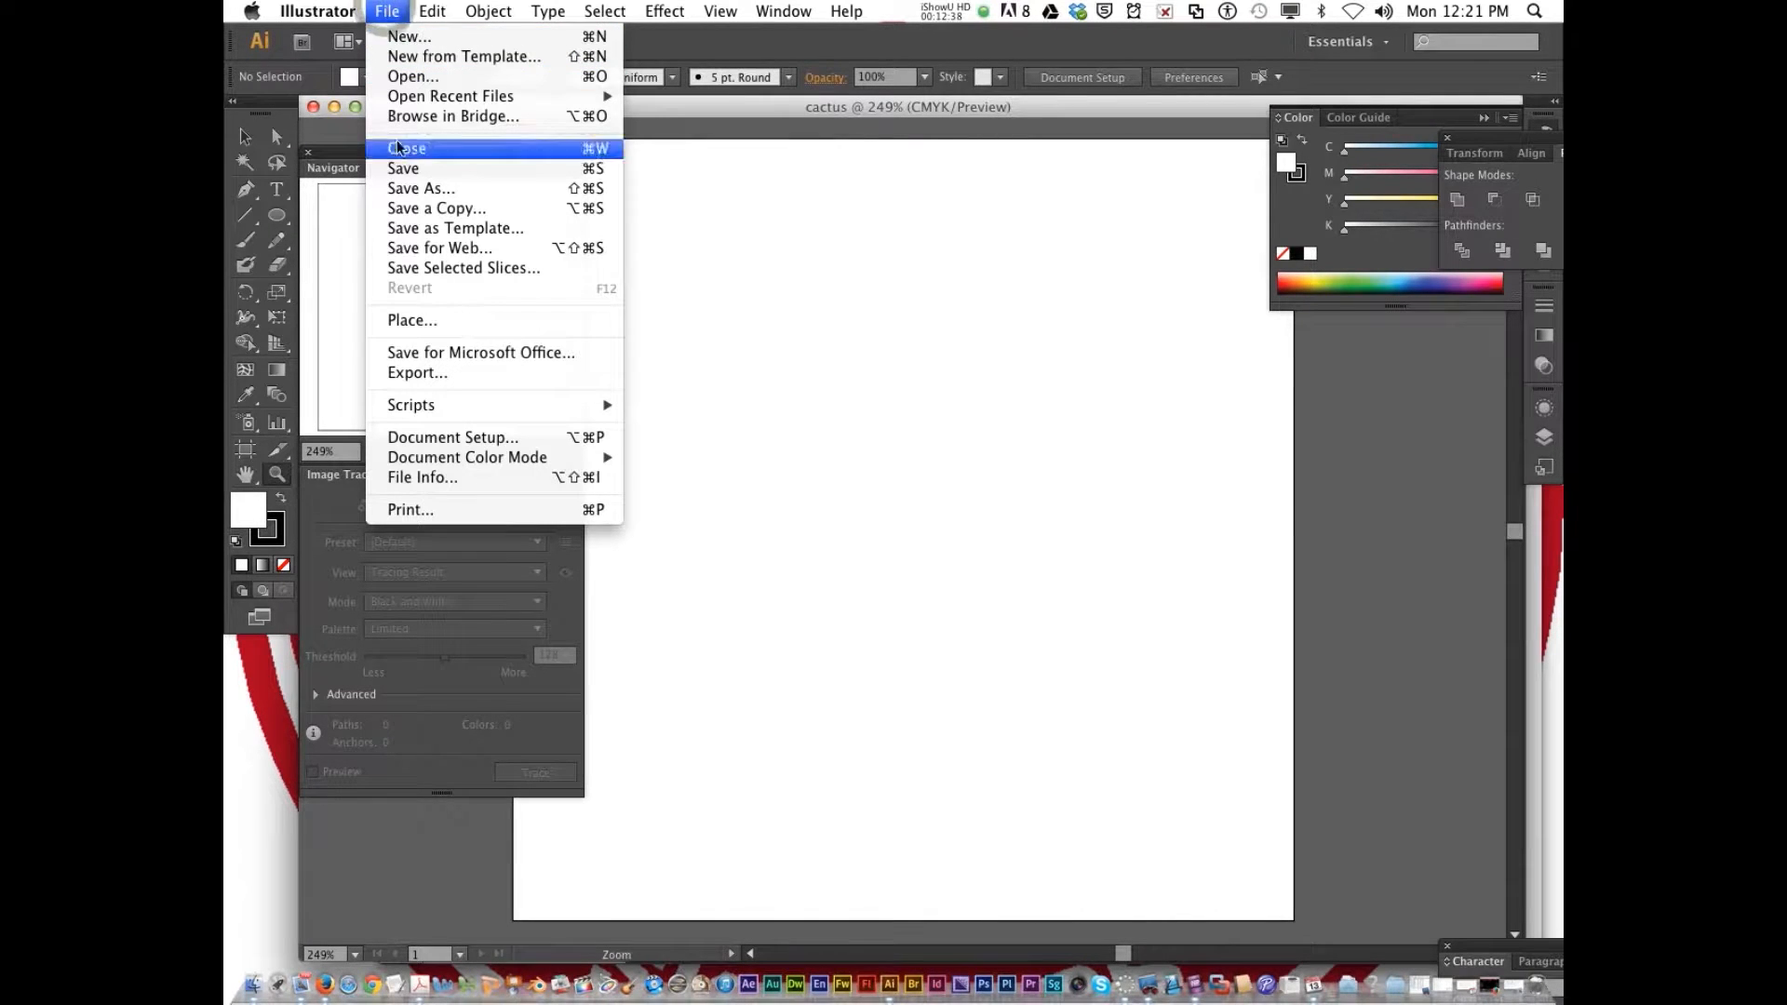
left_click(429, 320)
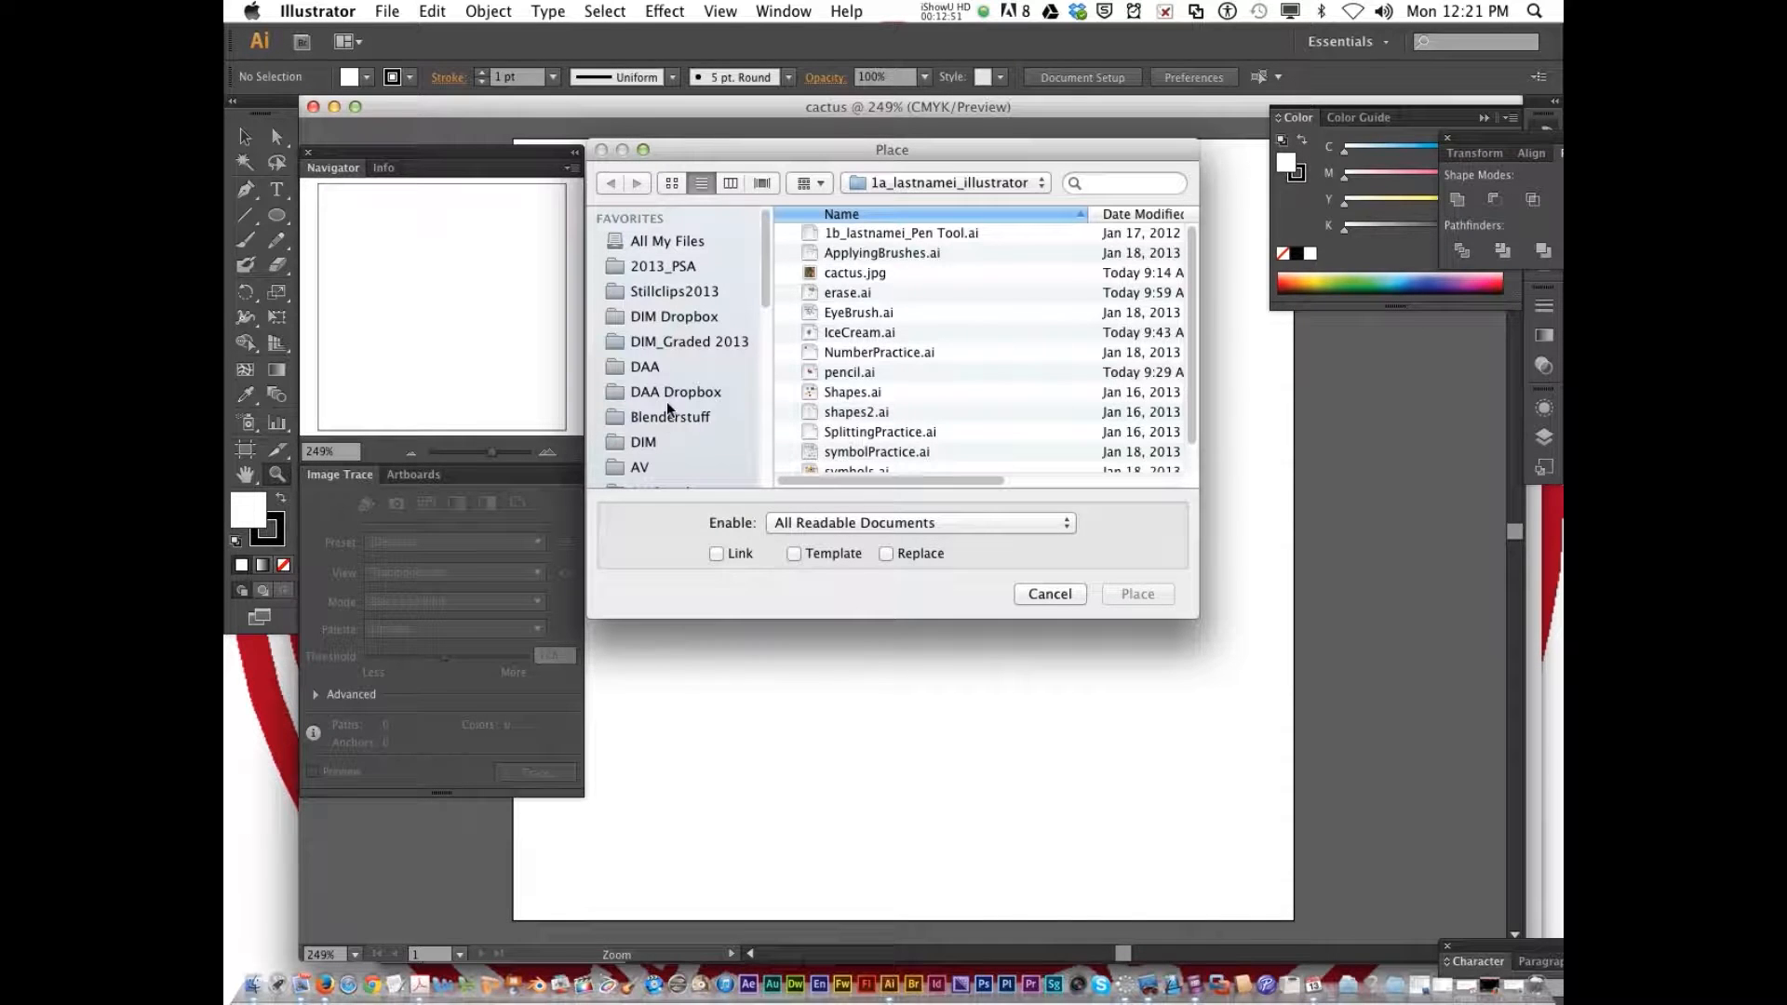
scroll(677, 400, "down", 3)
left_click(669, 327)
double_click(849, 333)
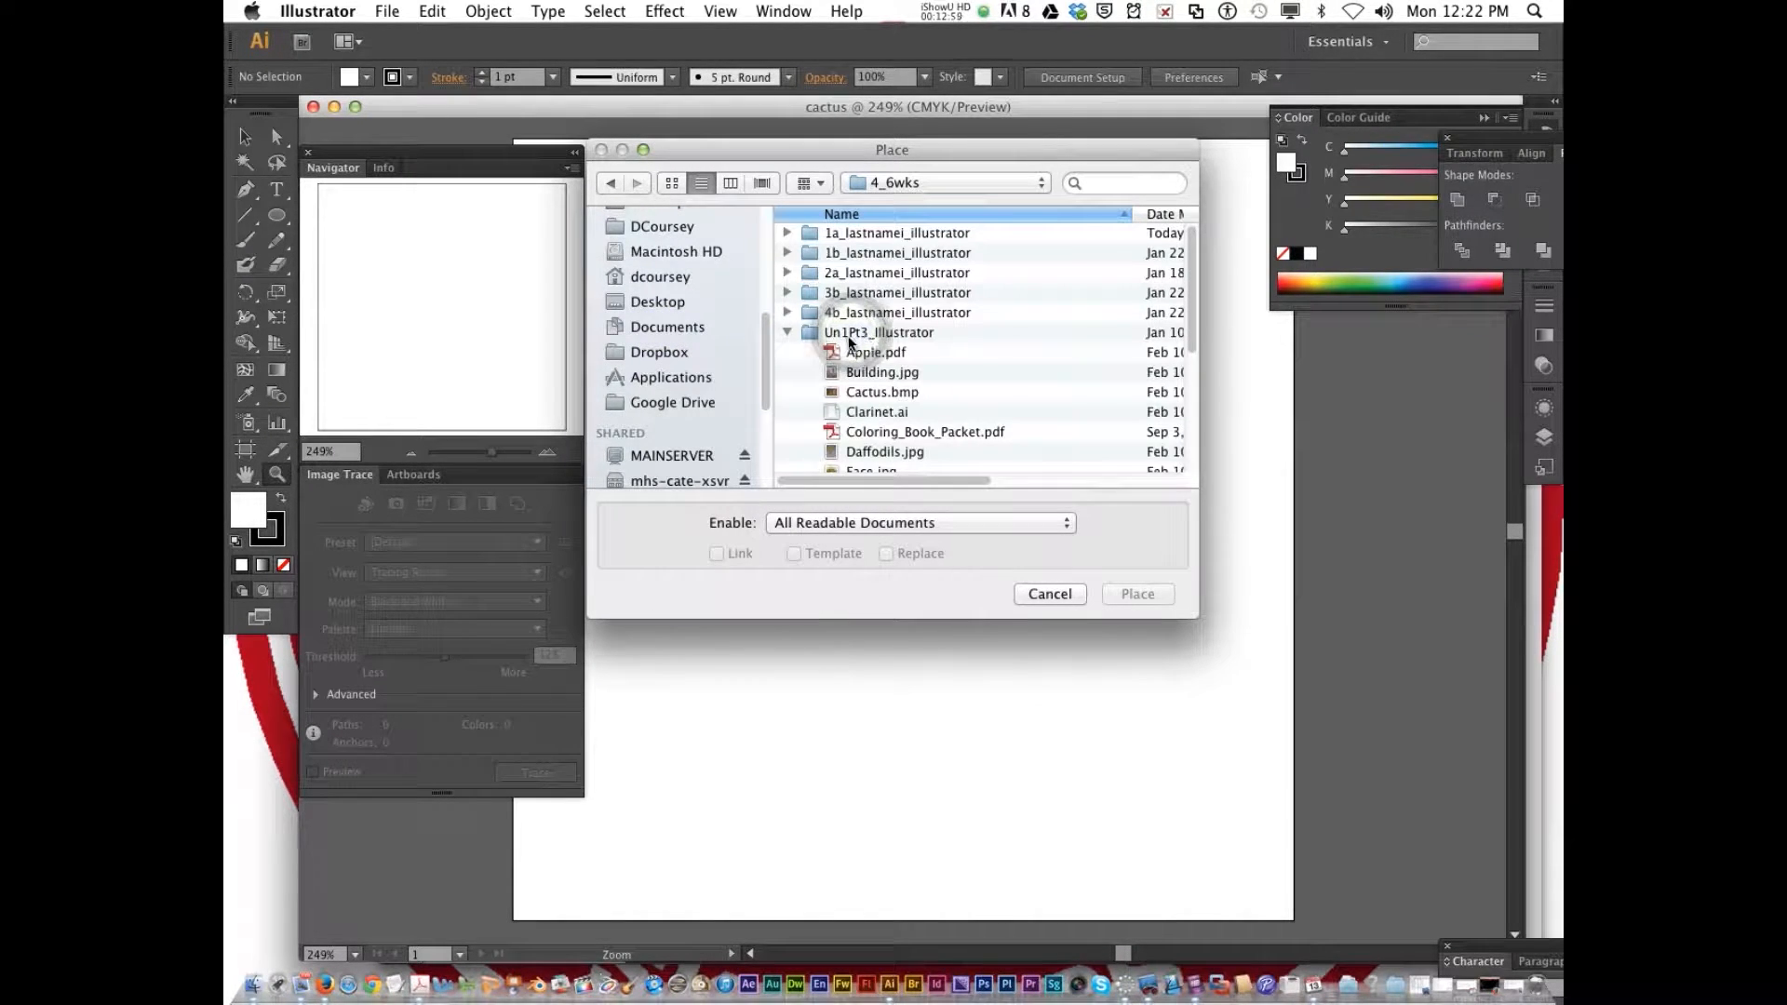
double_click(861, 333)
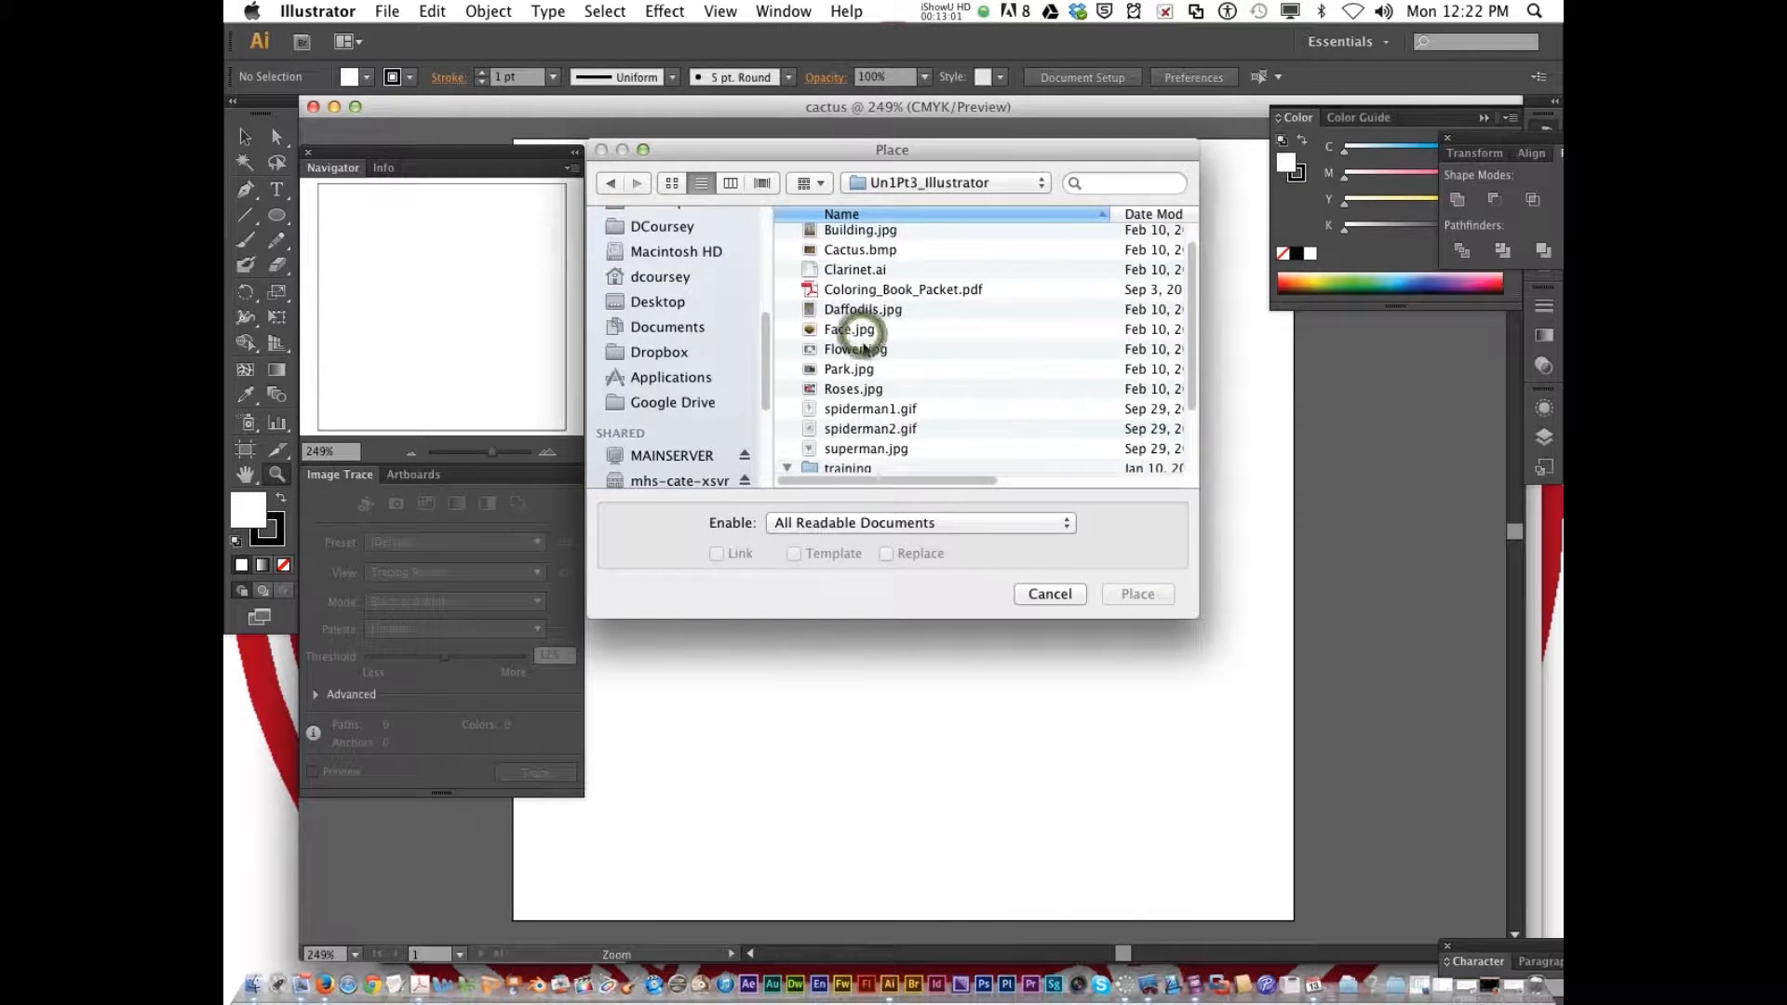
left_click(858, 250)
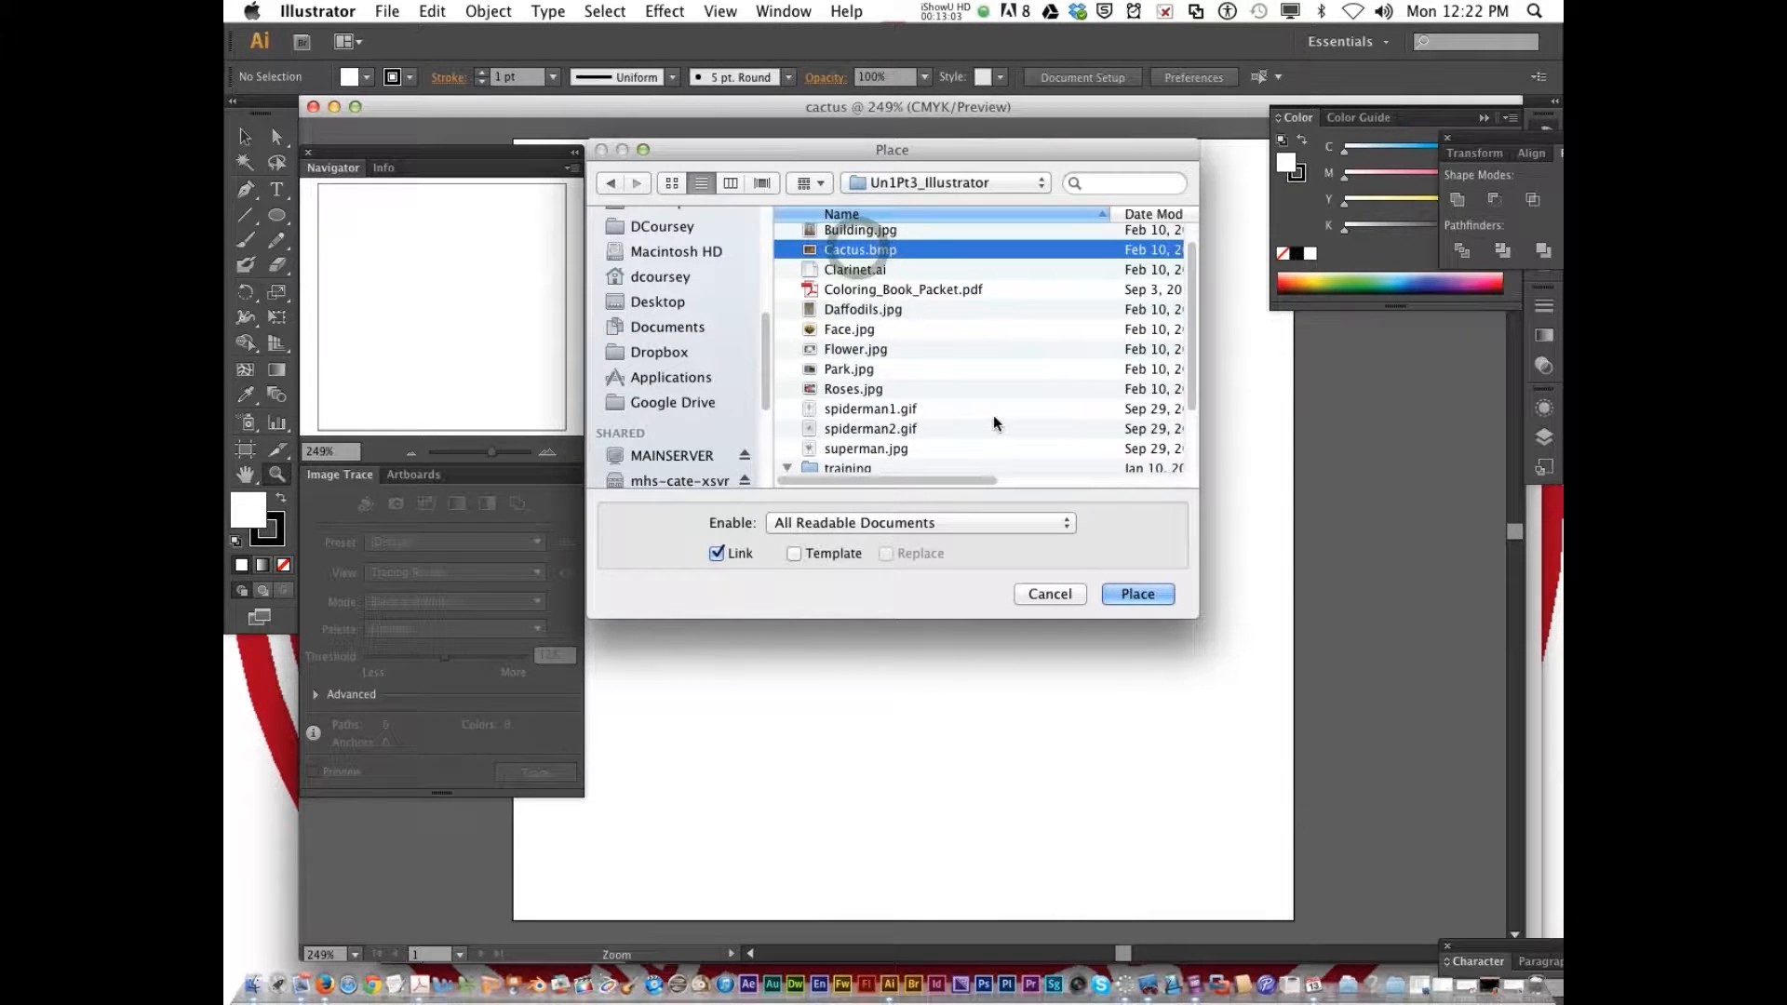
left_click(718, 555)
left_click(1130, 596)
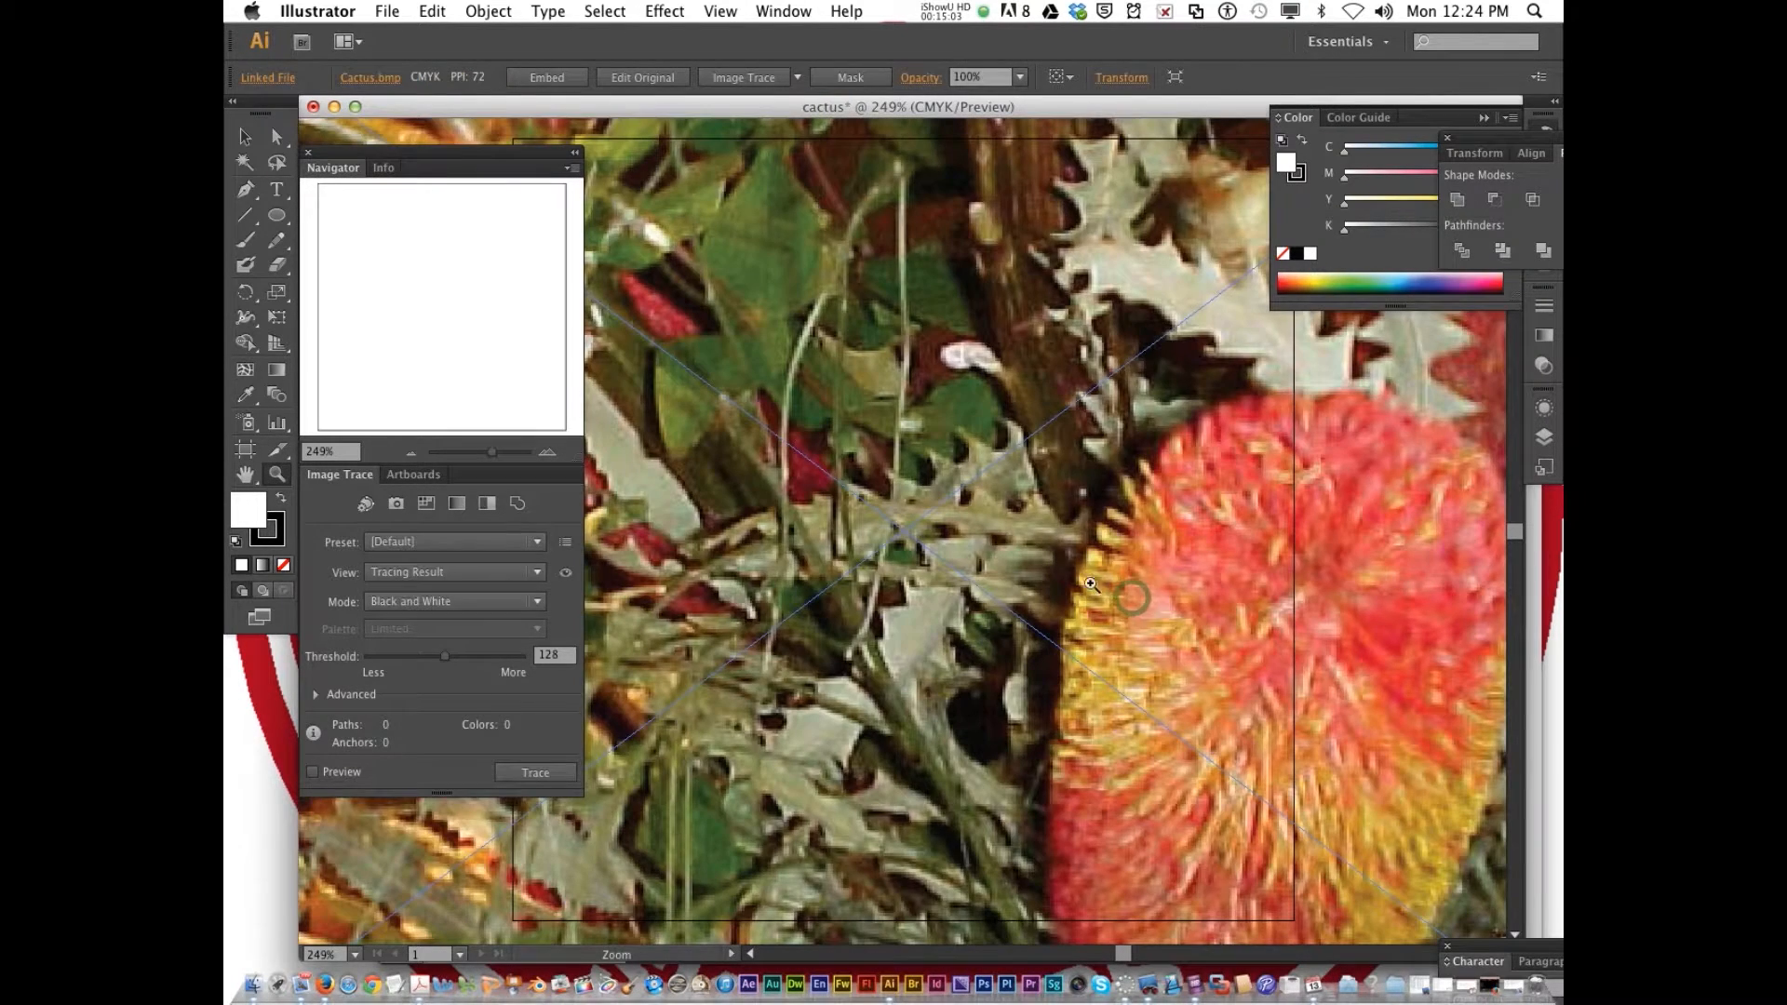
Scale the placed cactus image by its corners to fit the 300 × 300 px artboard exactly, and deselect it
scroll(1097, 587, "down", 2)
scroll(1097, 587, "up", 4)
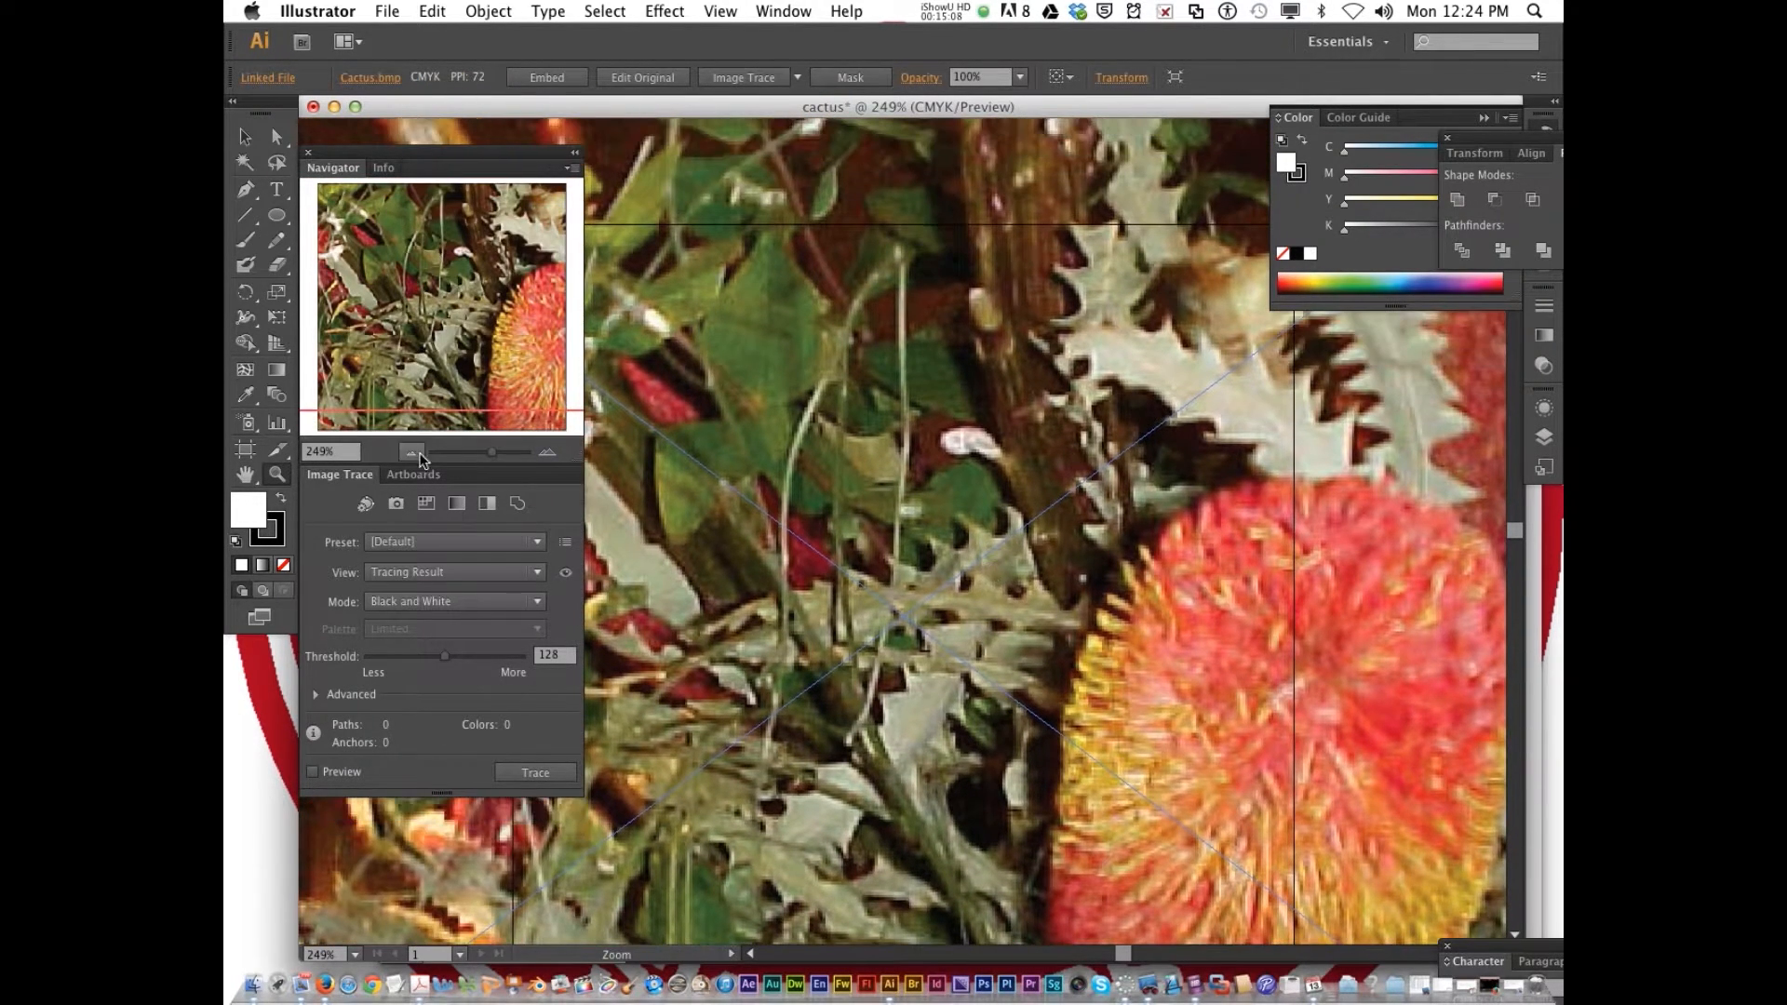
left_click(410, 454)
left_click(410, 455)
left_click(410, 454)
left_click(410, 454)
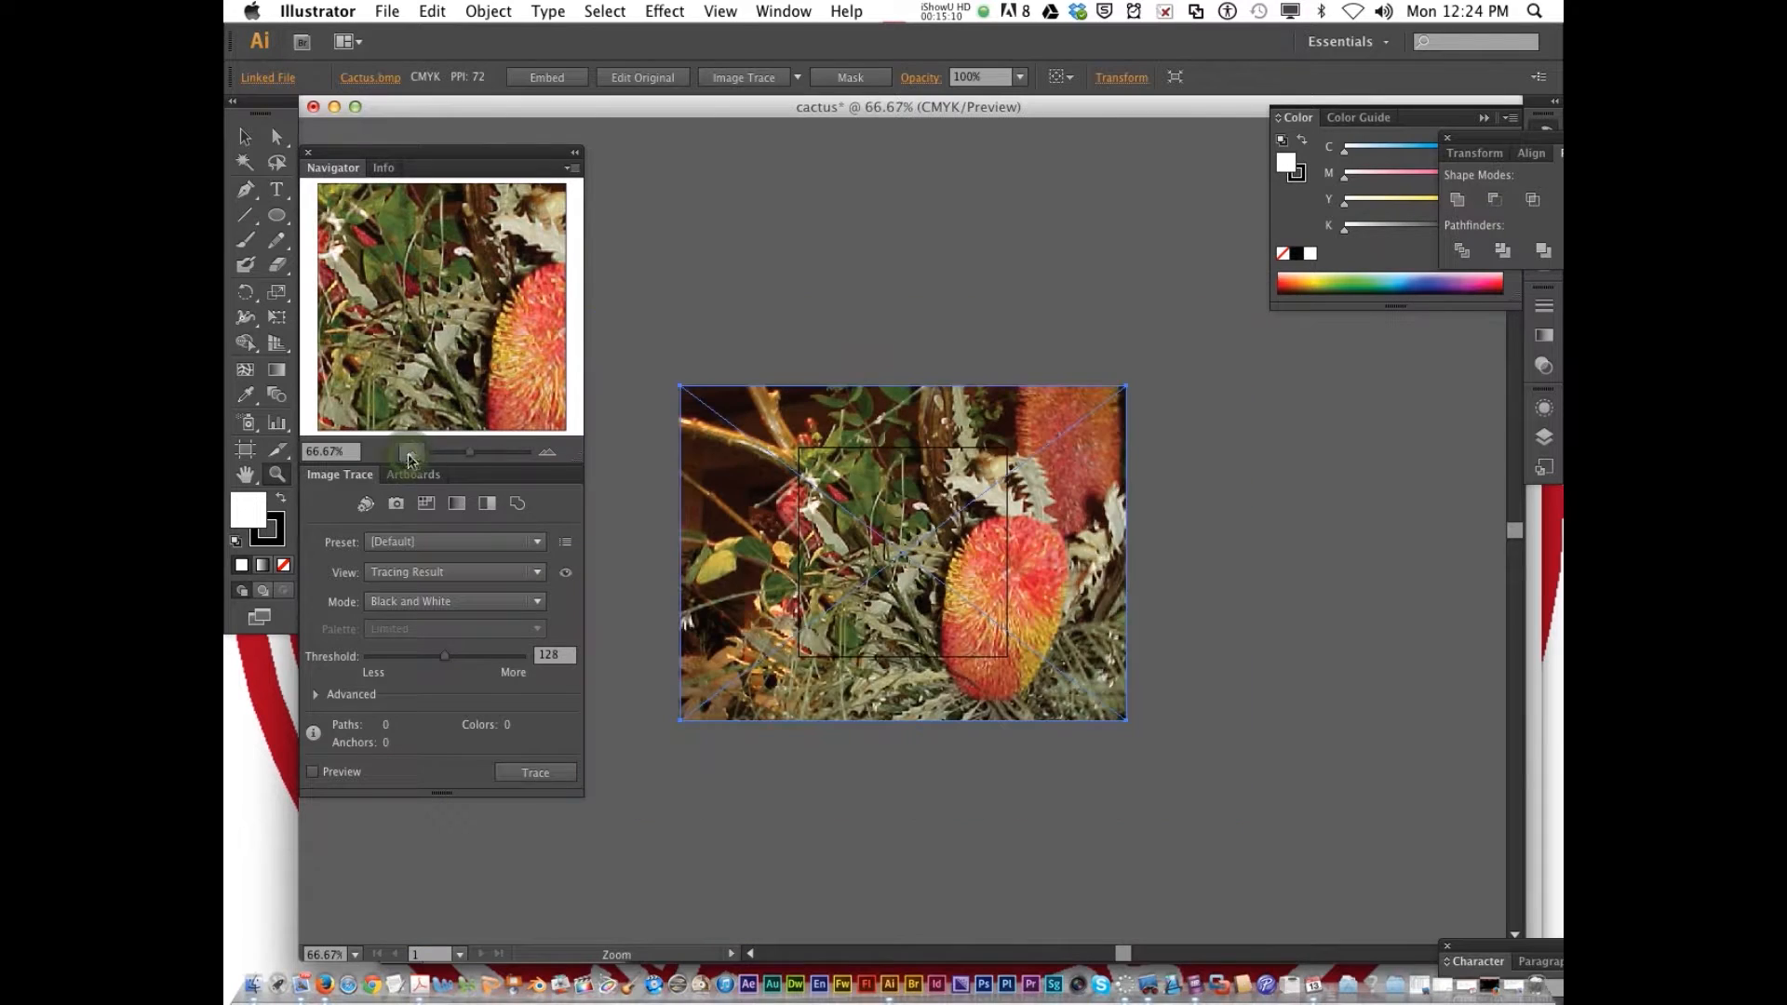
key("v")
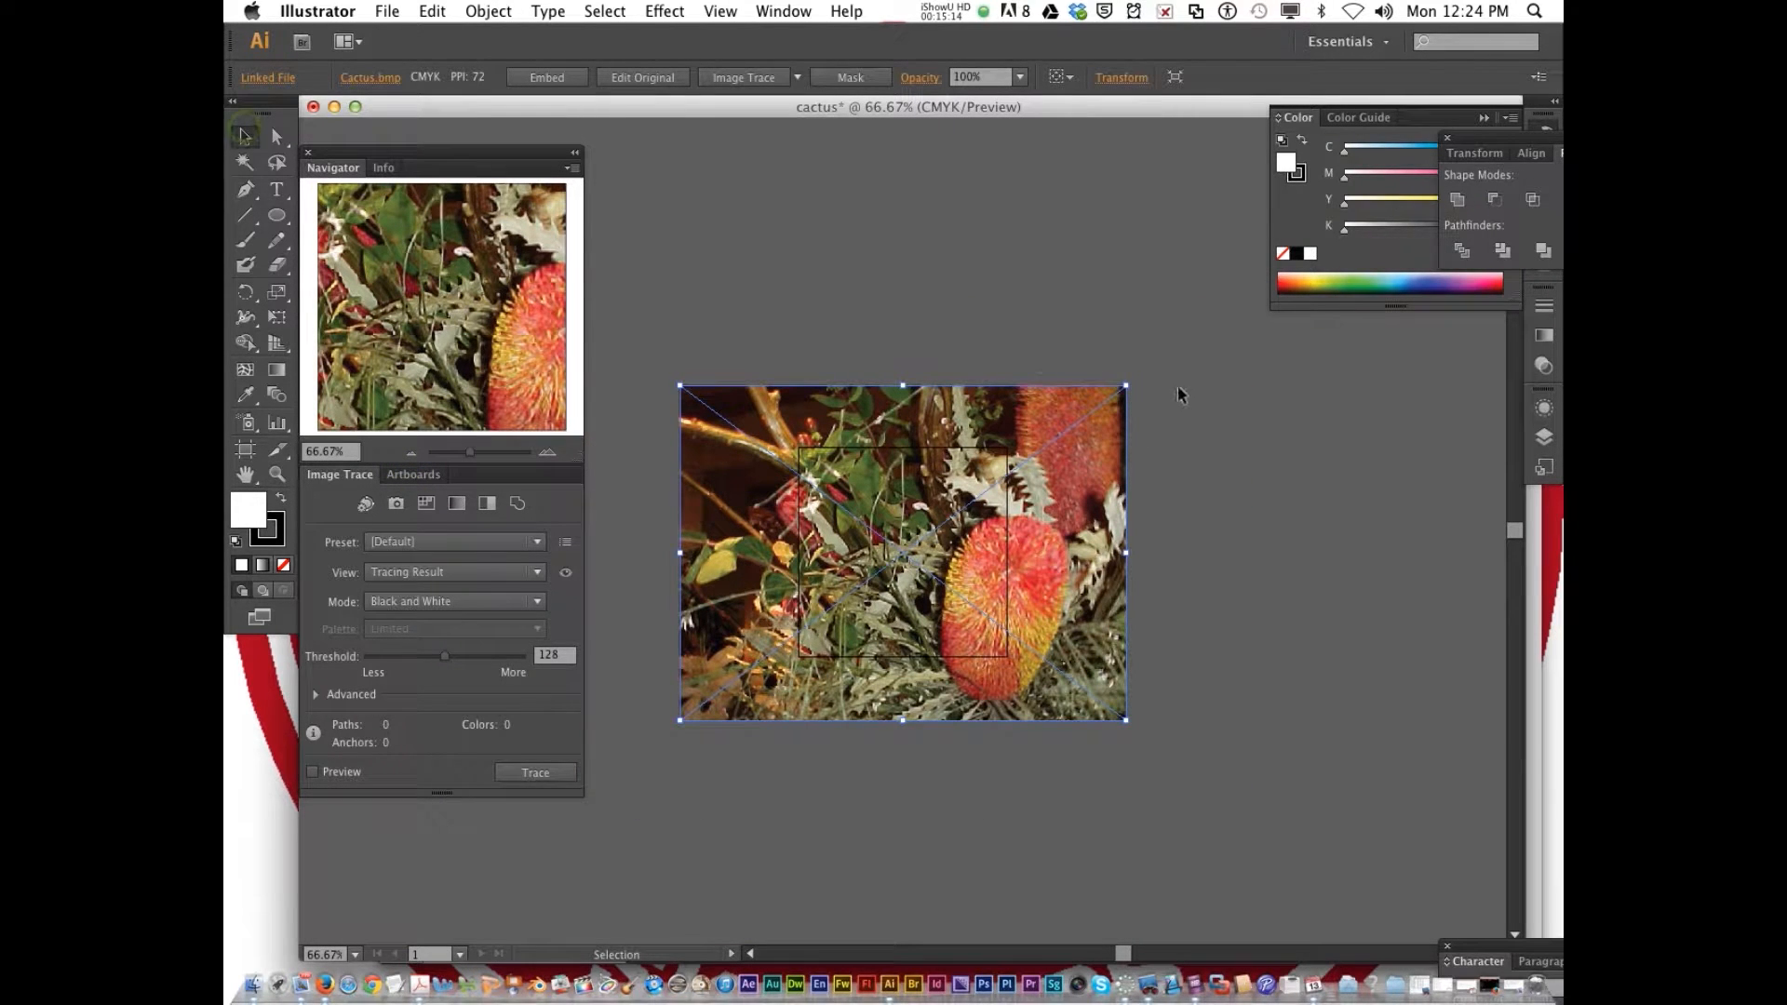
left_click_drag(1126, 384, 1003, 449)
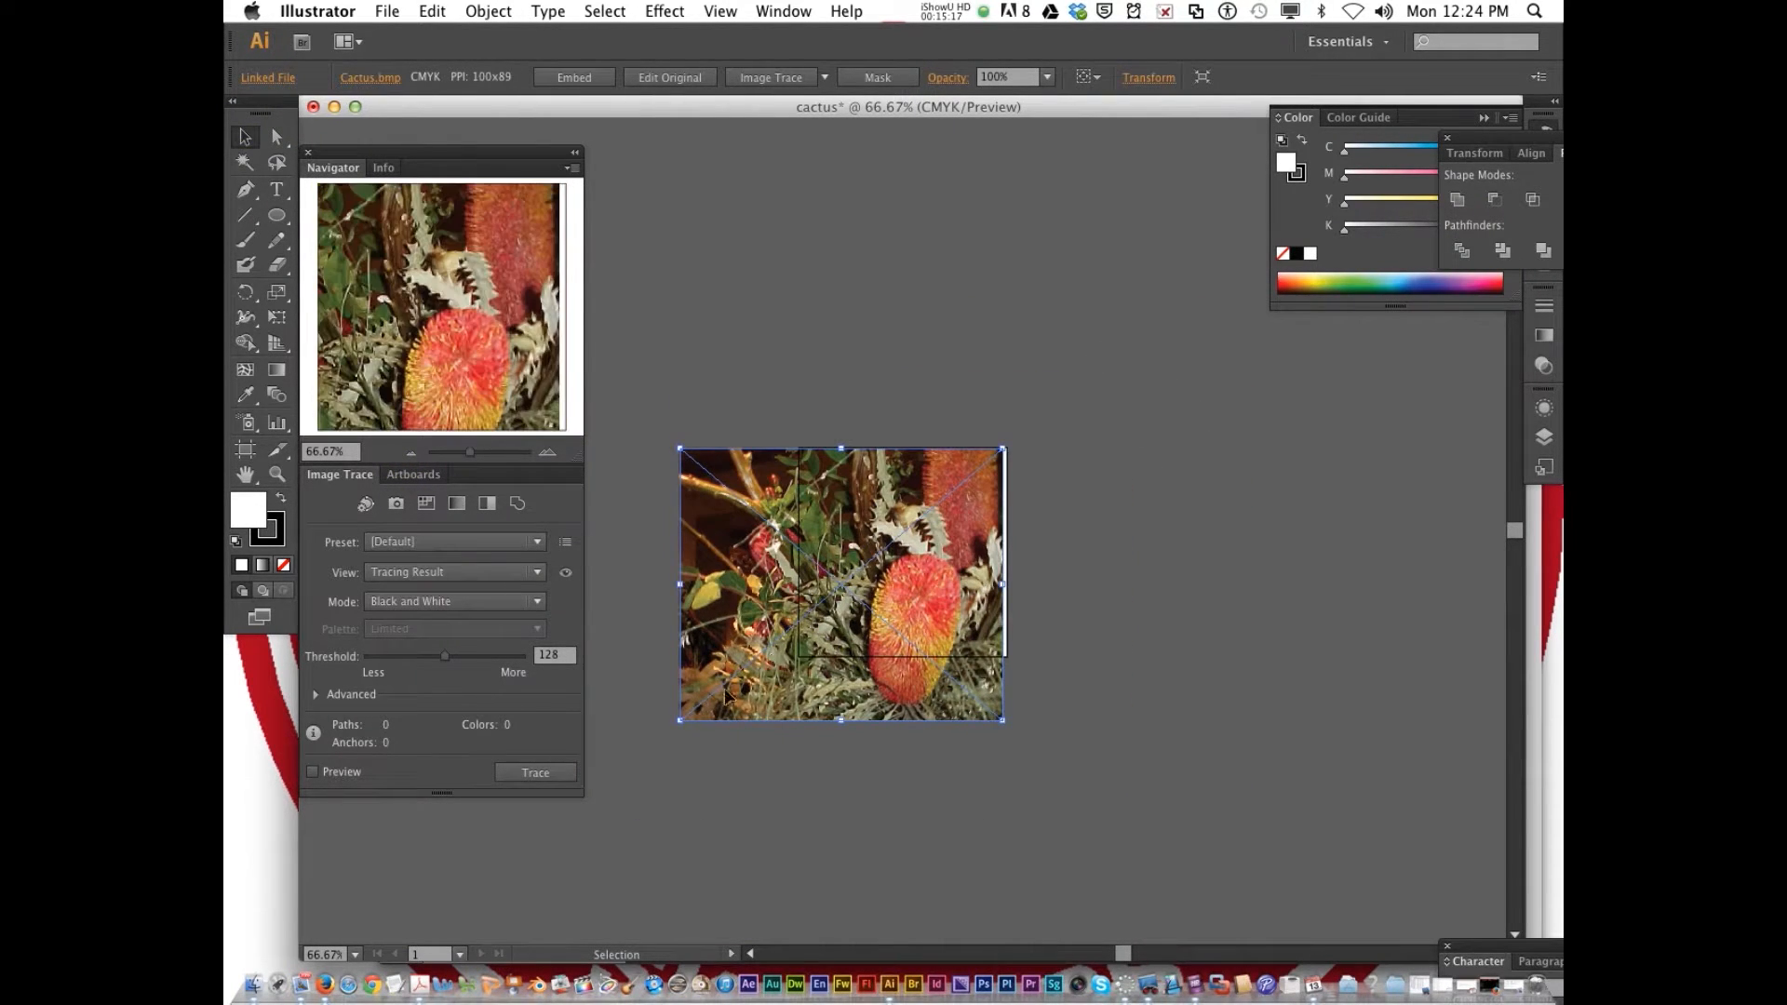
left_click_drag(680, 718, 798, 657)
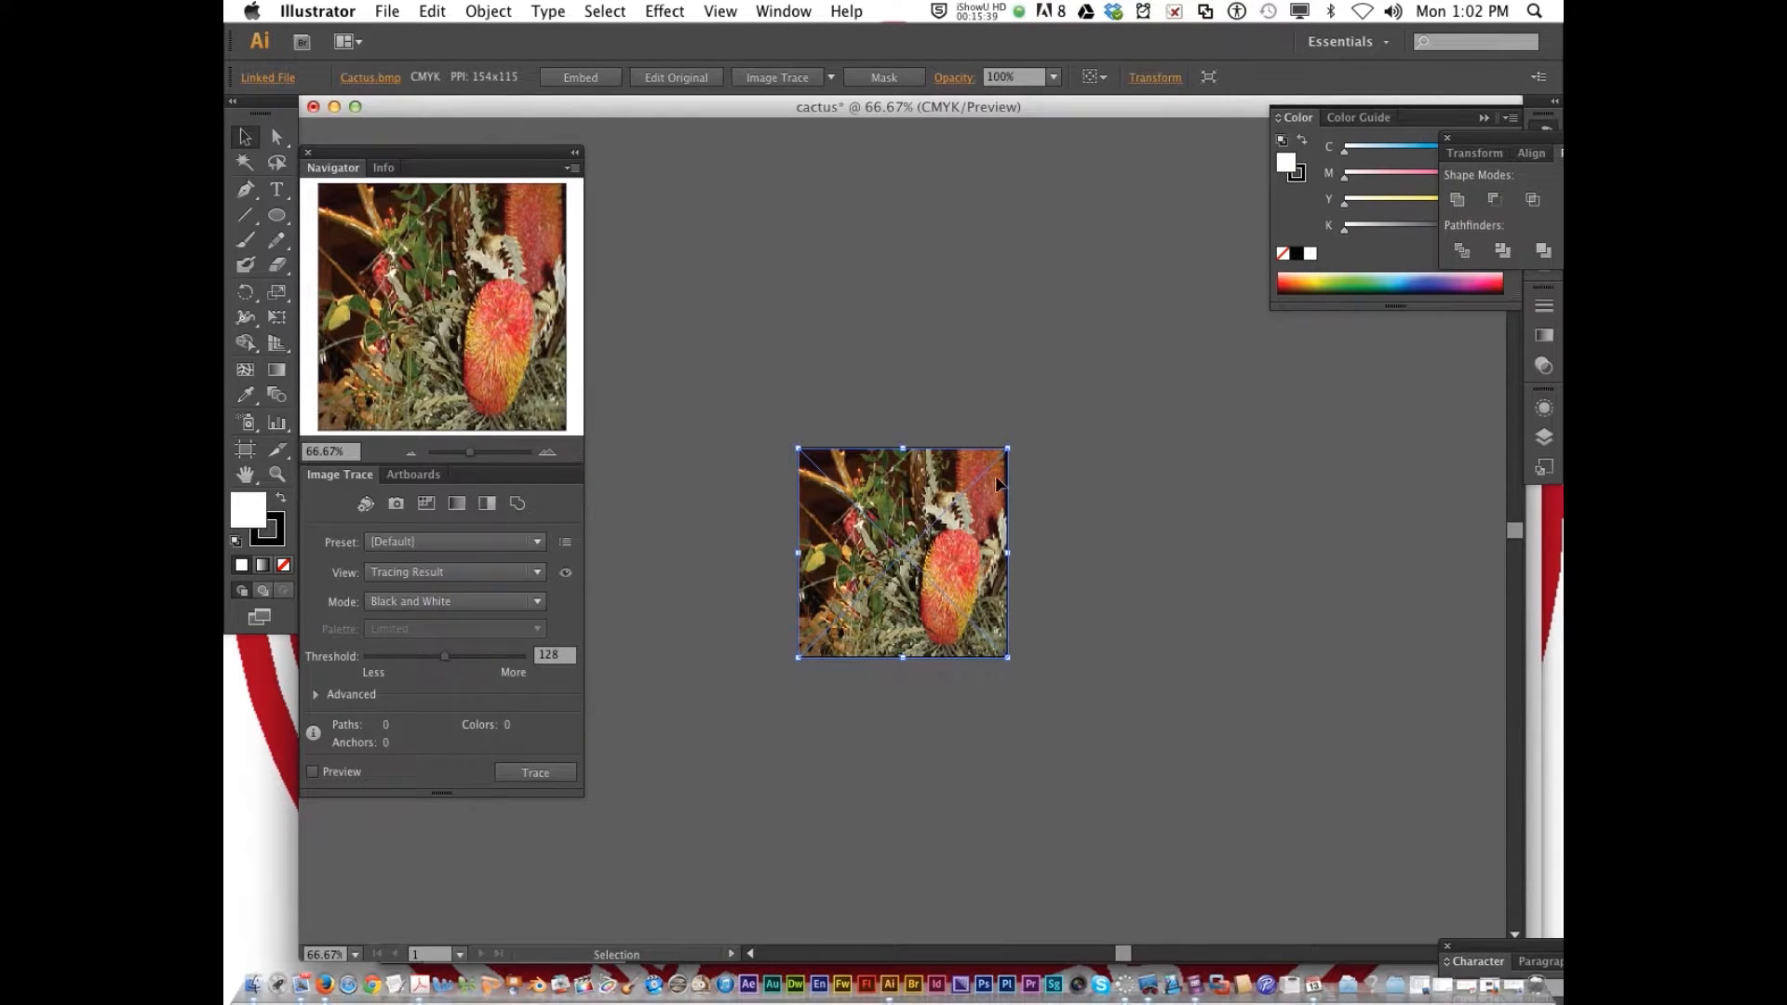
scroll(926, 505, "down", 3)
scroll(979, 488, "up", 2)
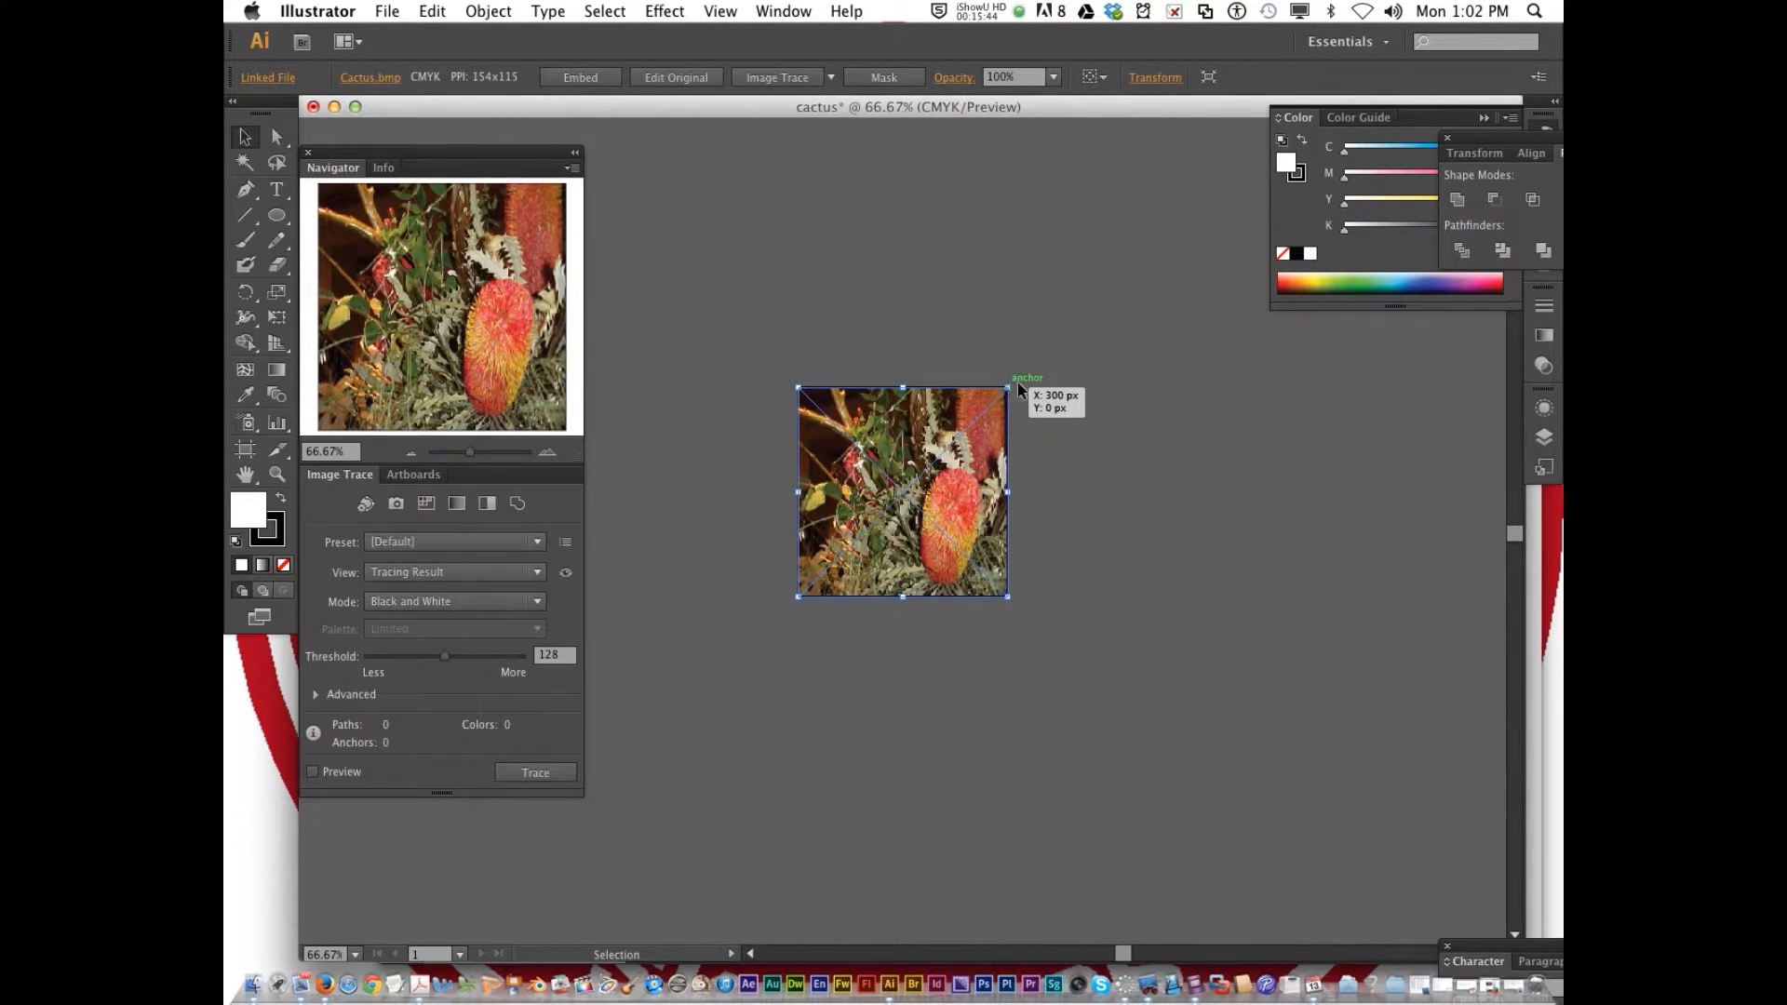
mouse_move(1005, 388)
left_mouse_down()
mouse_move(975, 428)
mouse_move(1007, 388)
left_mouse_up()
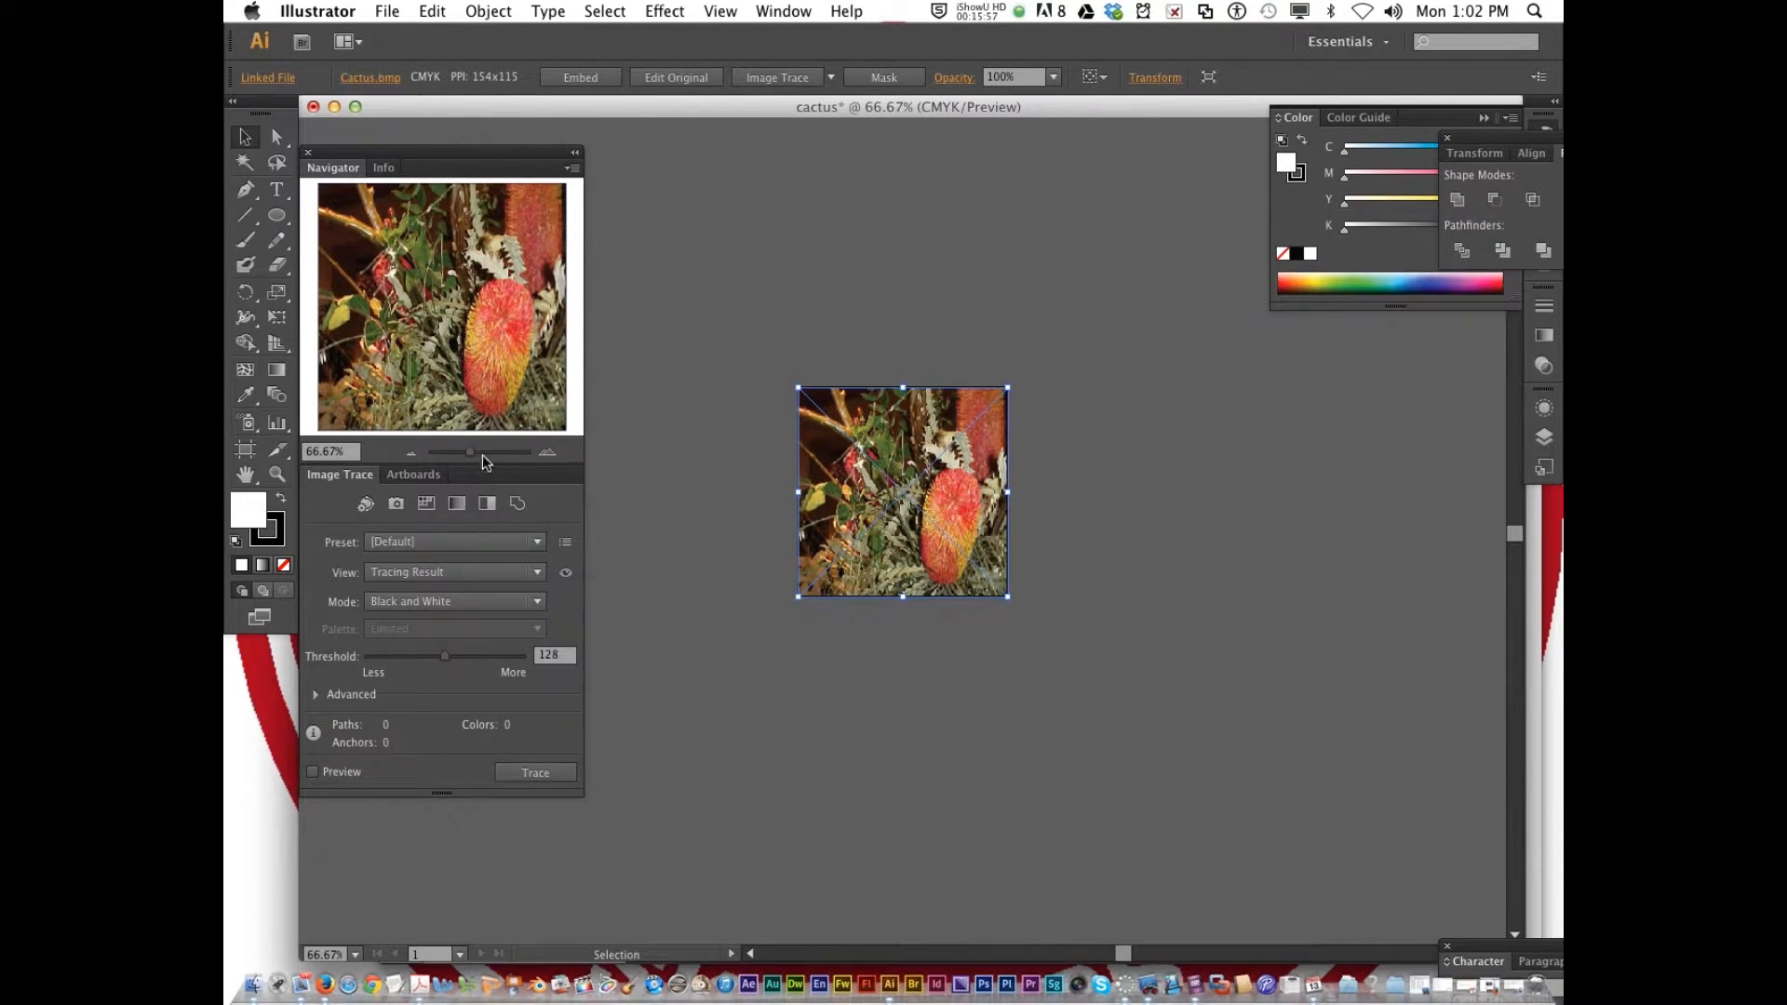
left_click(548, 453)
left_click(548, 453)
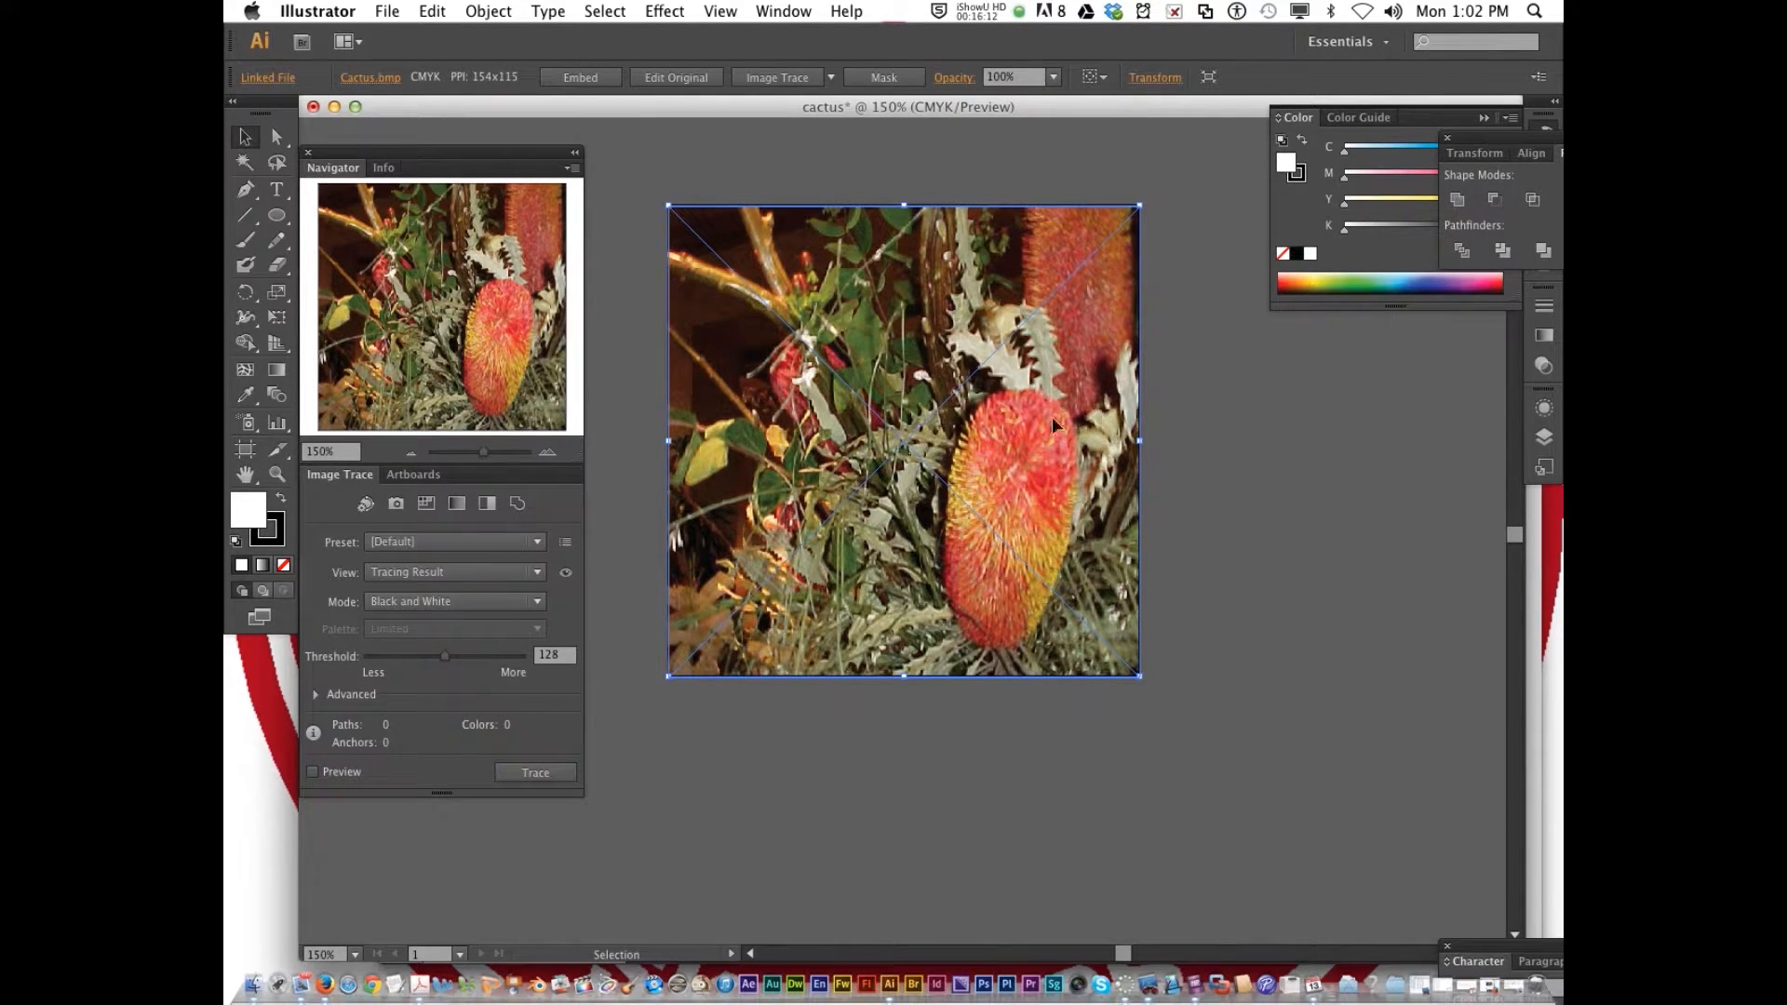
left_click(1229, 427)
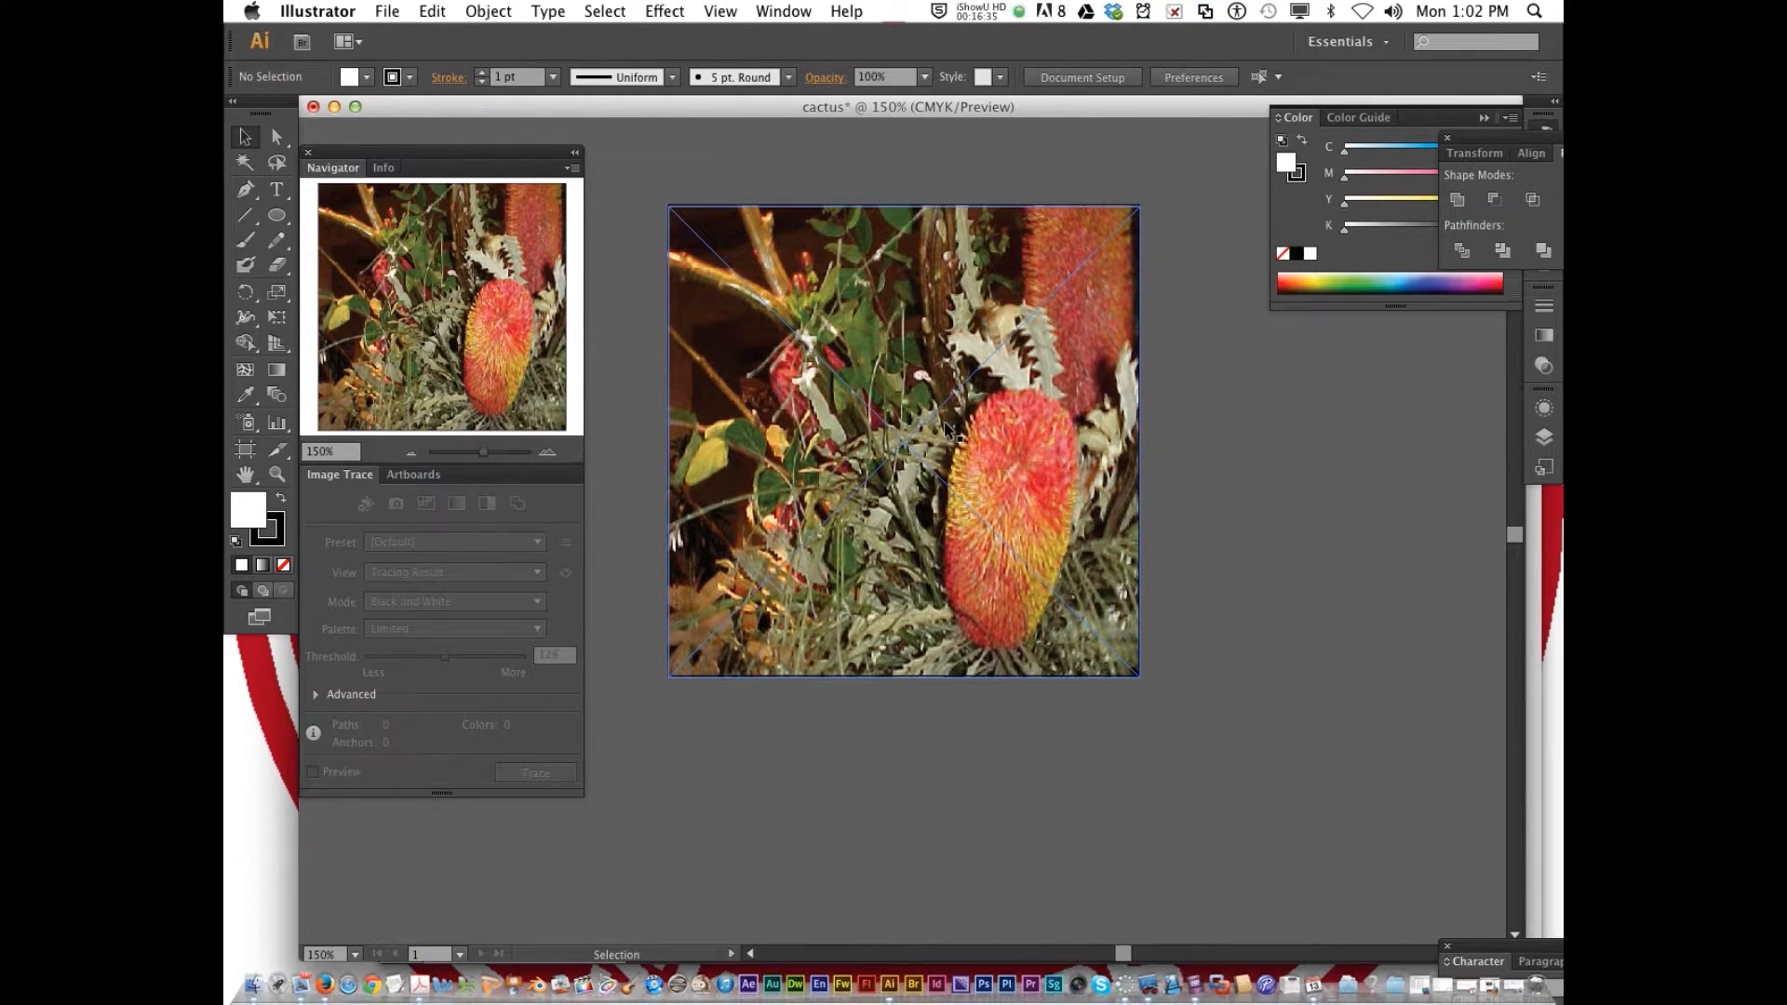
Select the cactus image, show the Links panel and move it off the artwork, beside the image
left_click(1036, 438)
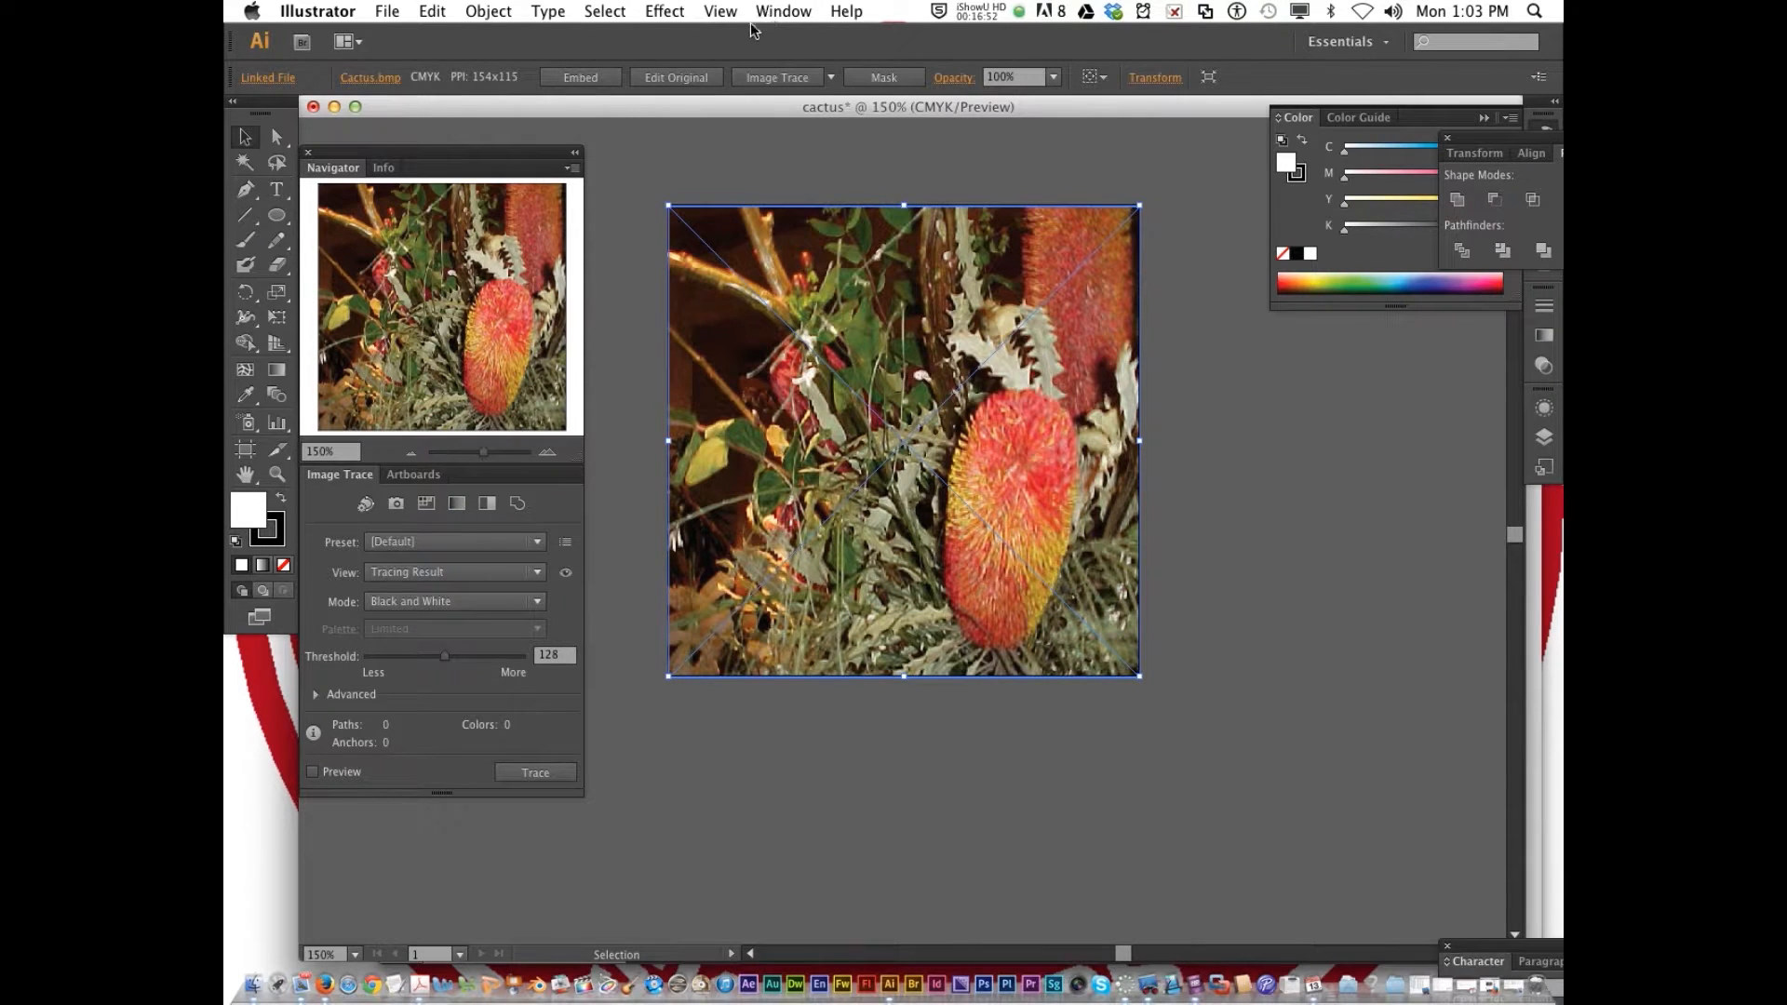
left_click(272, 78)
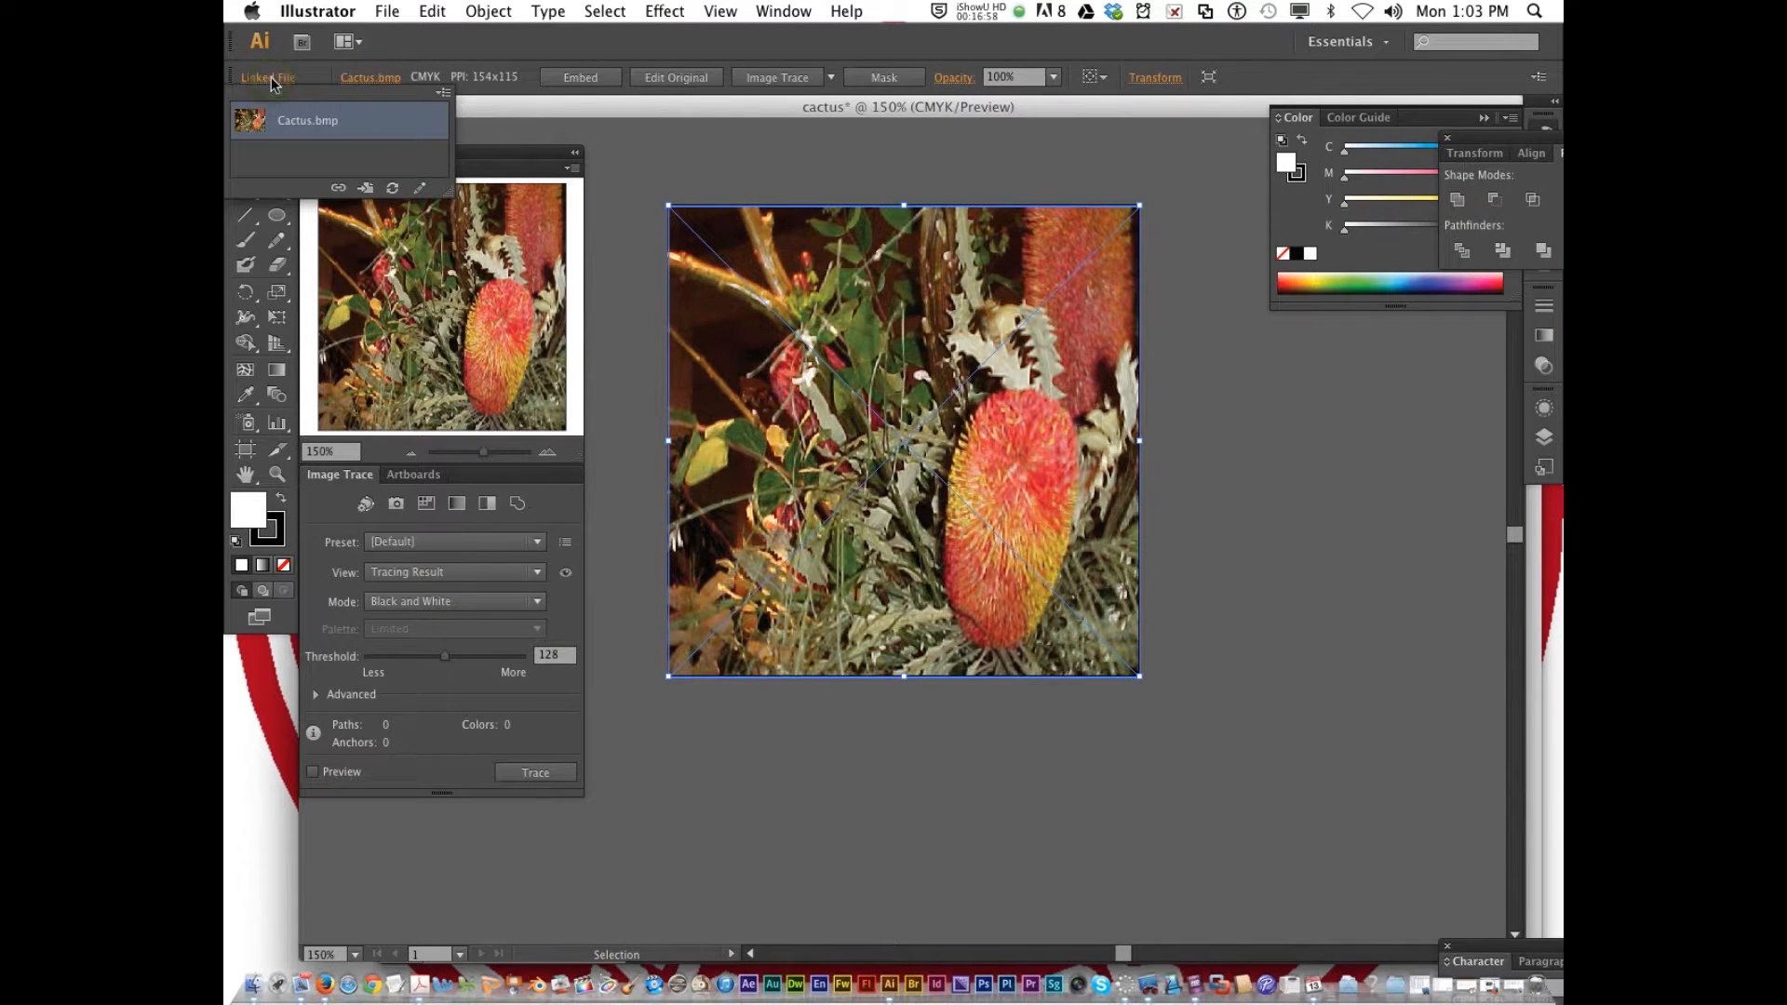
left_click(783, 11)
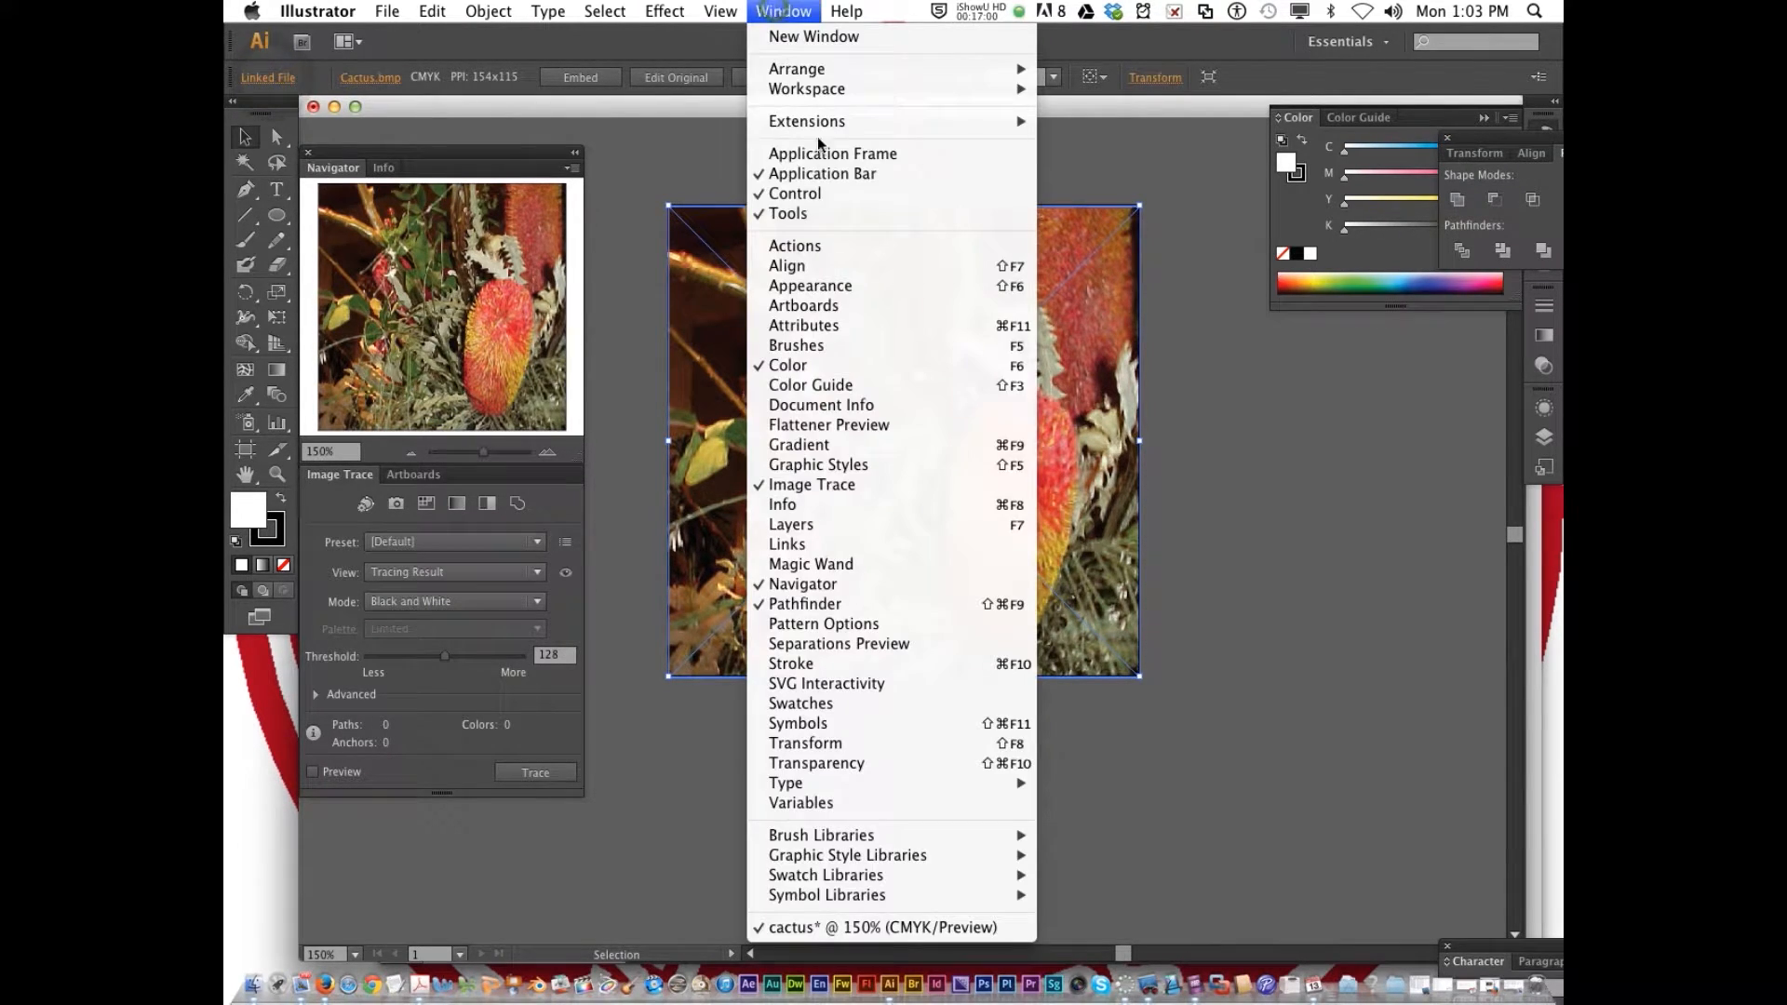
left_click(880, 544)
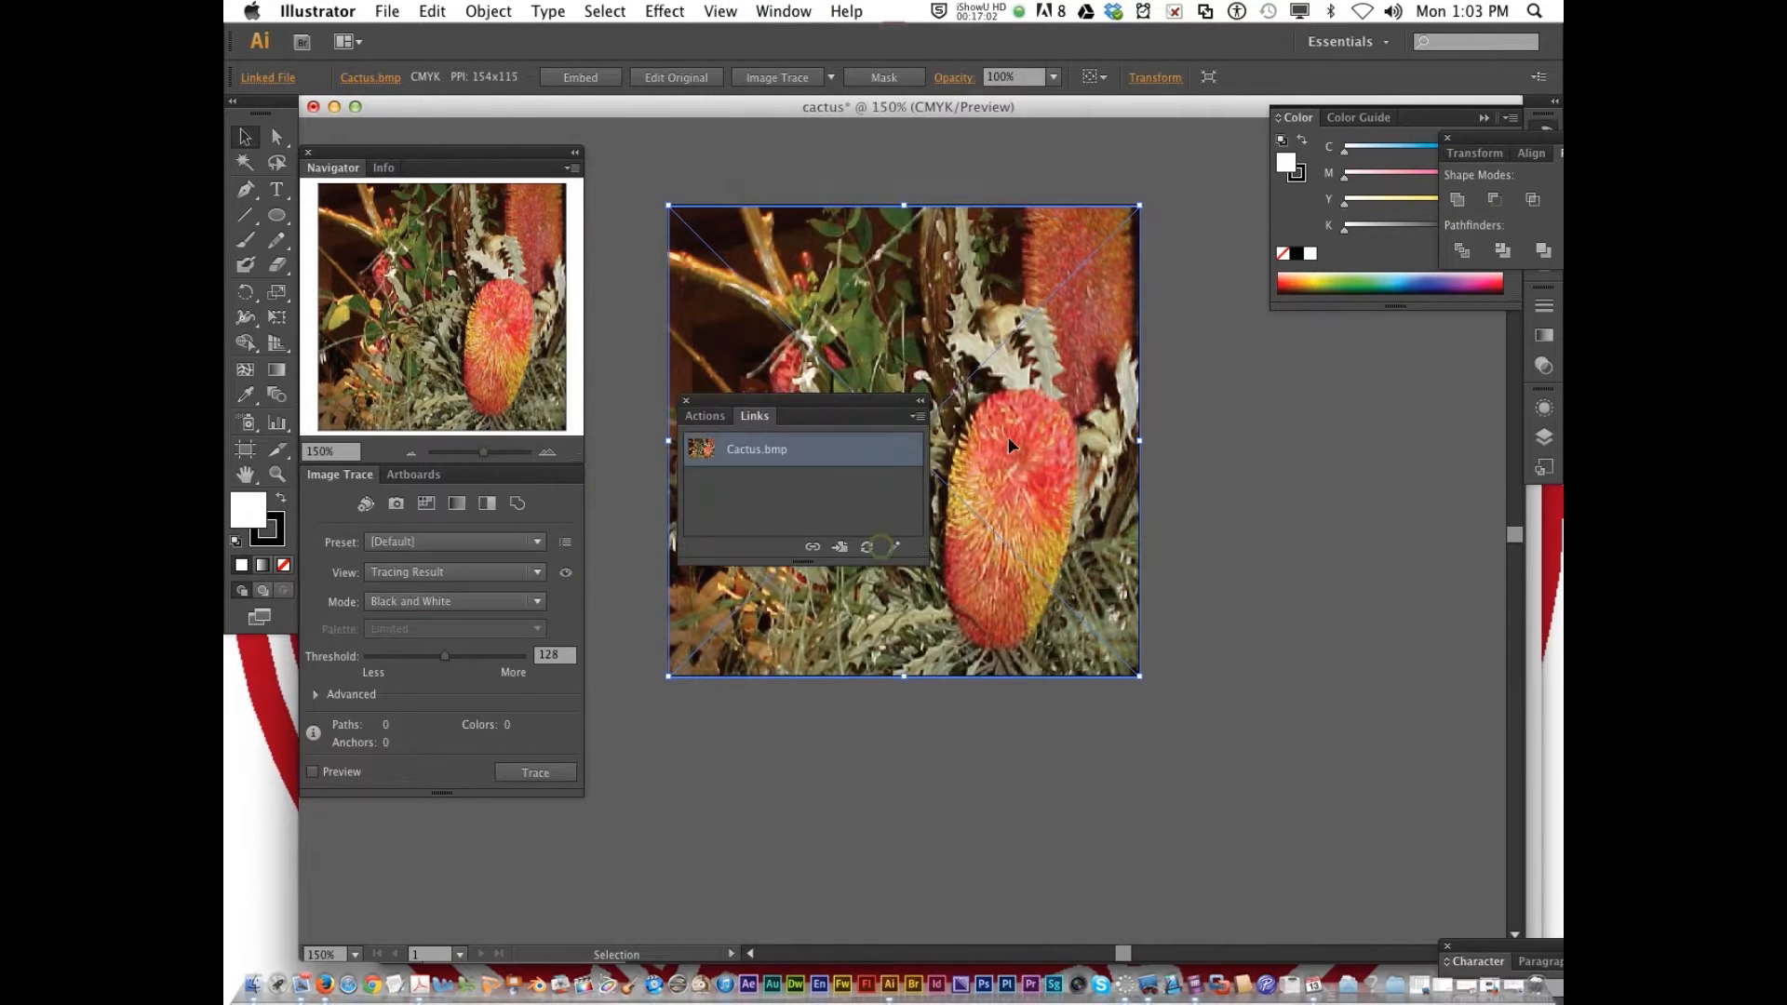
left_click_drag(786, 400, 1276, 392)
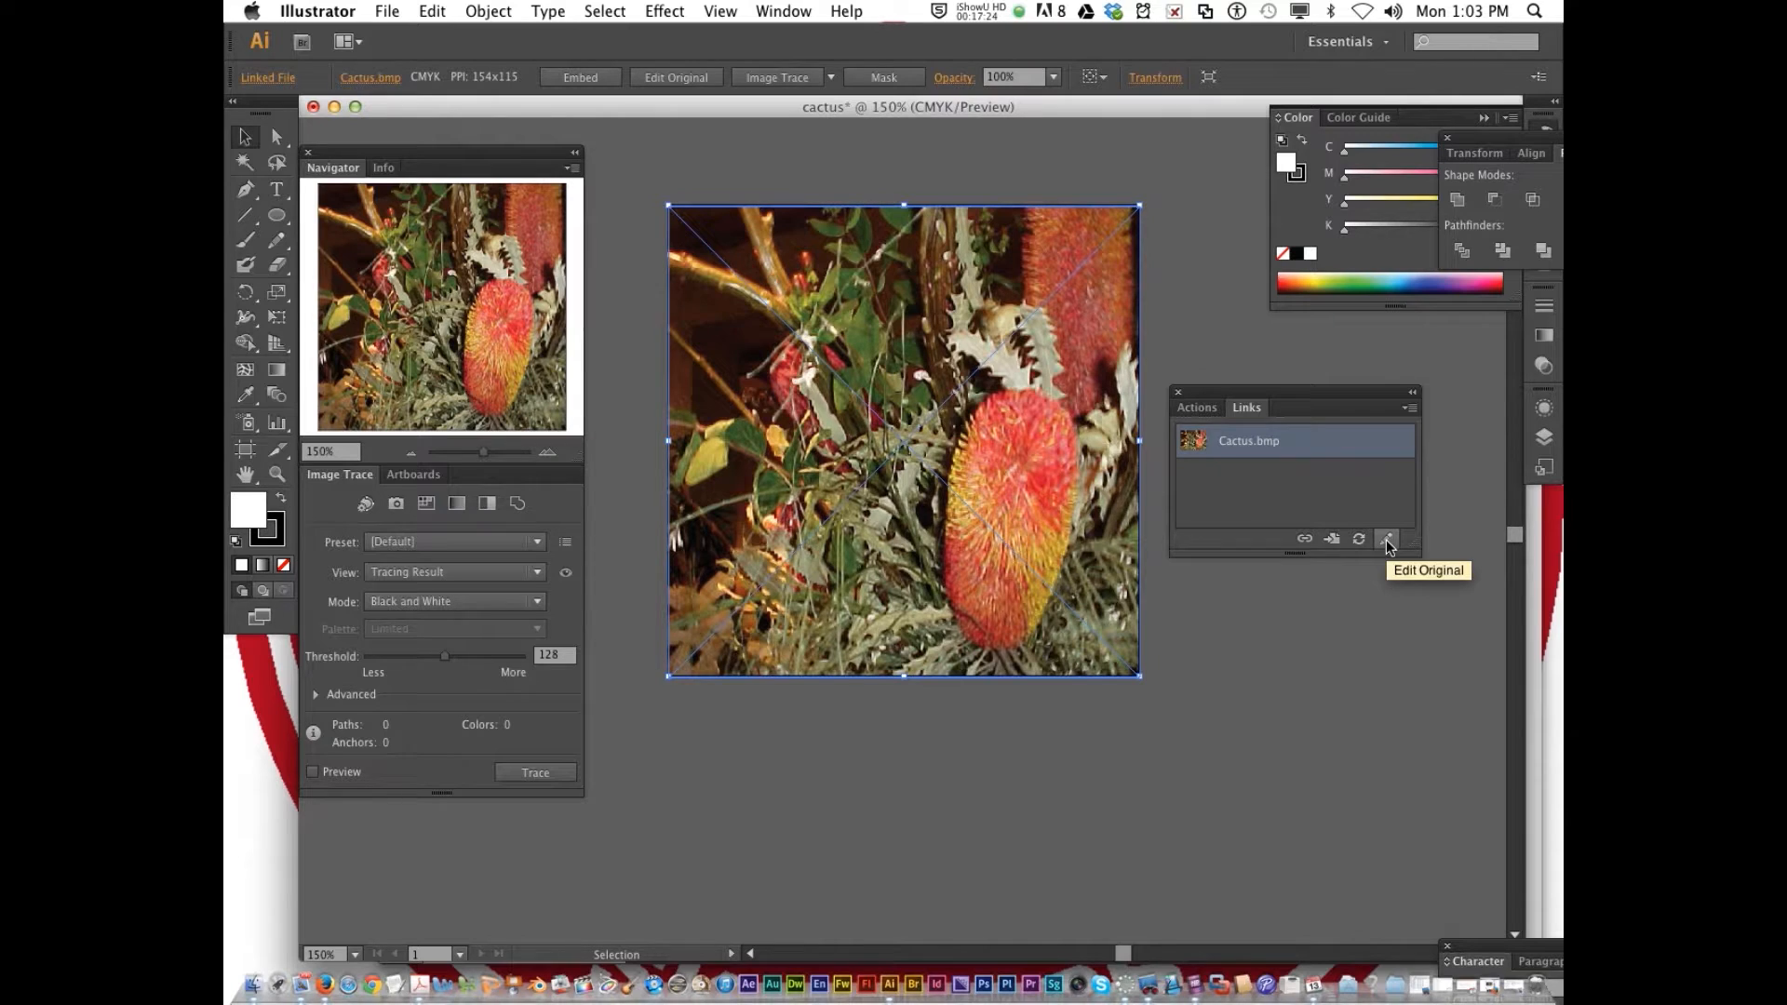
Embed the linked Cactus.bmp image in the document and deselect it
left_click(1409, 410)
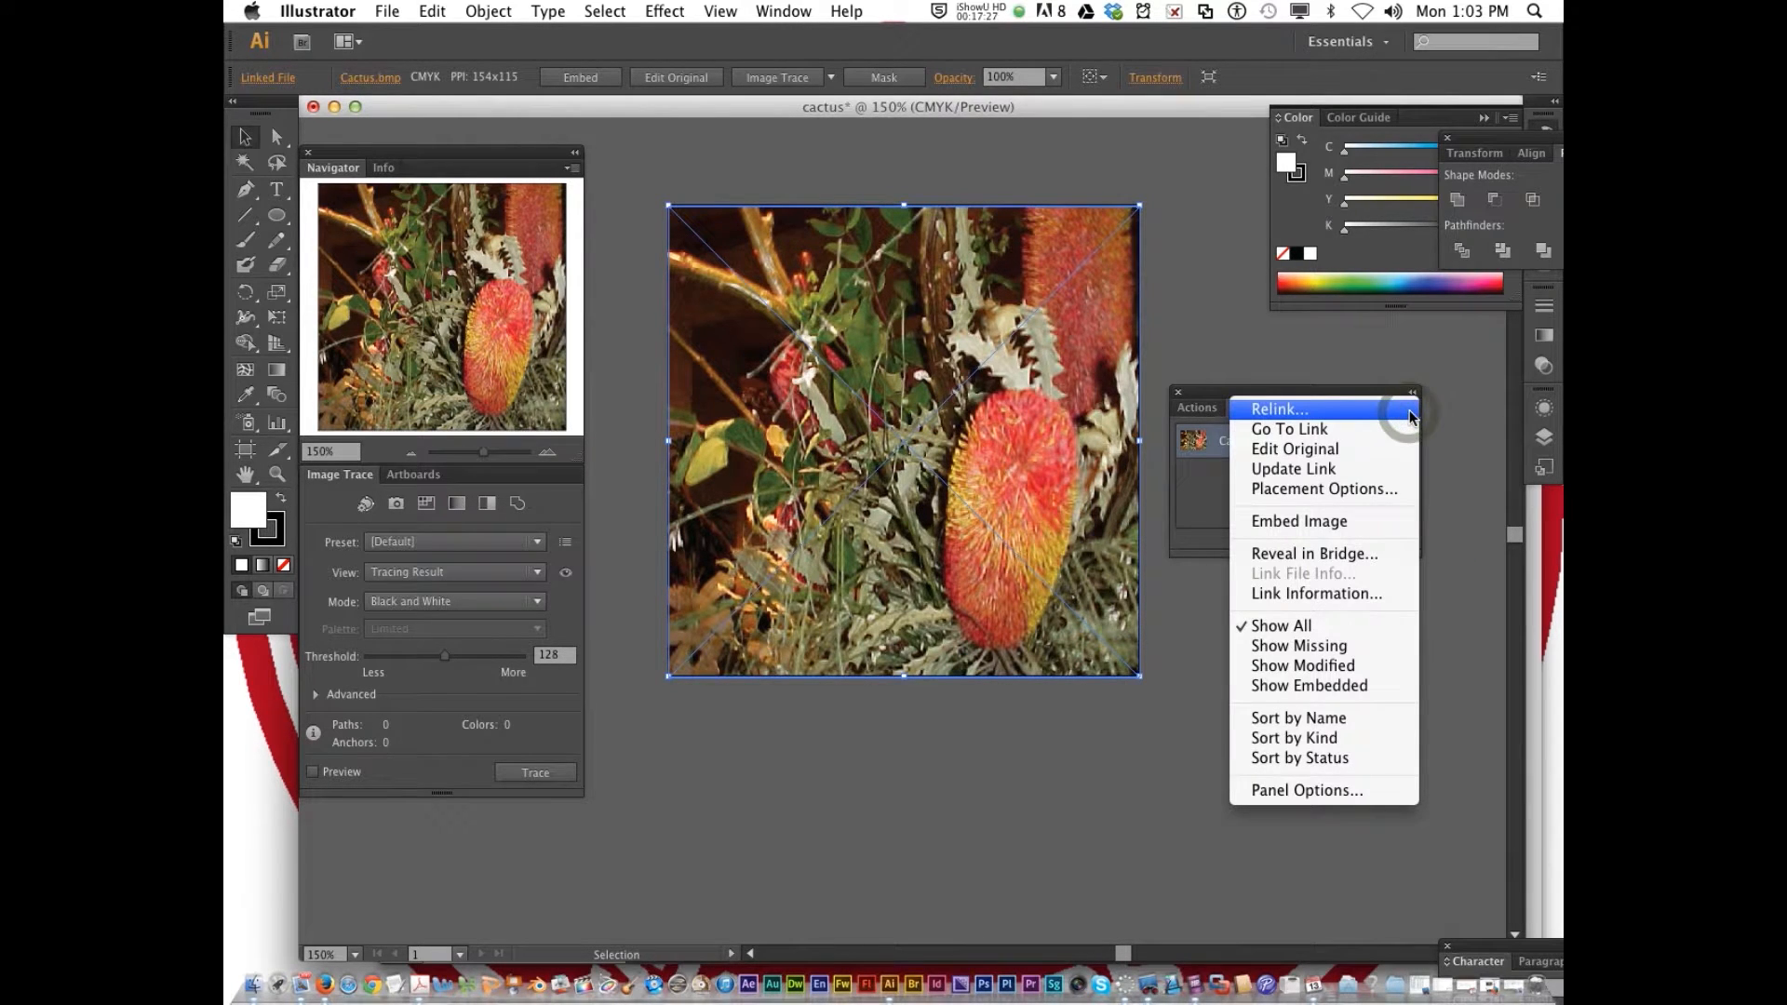
left_click(1439, 423)
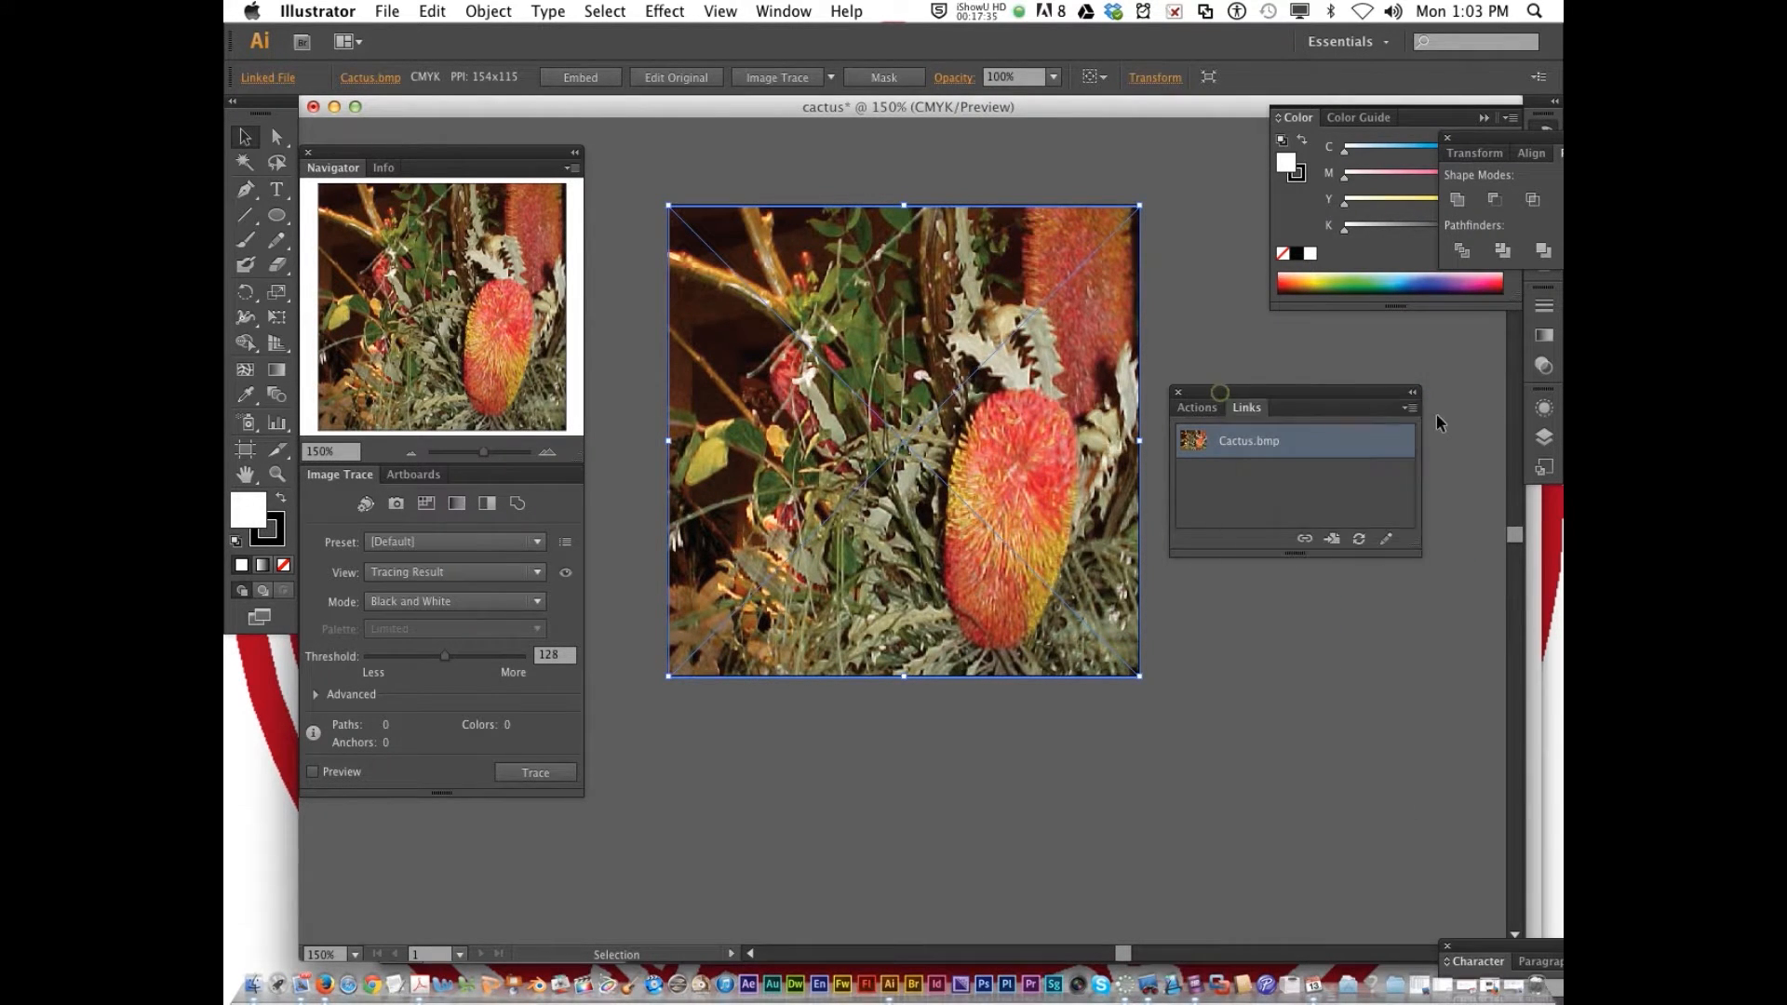
left_click(1409, 410)
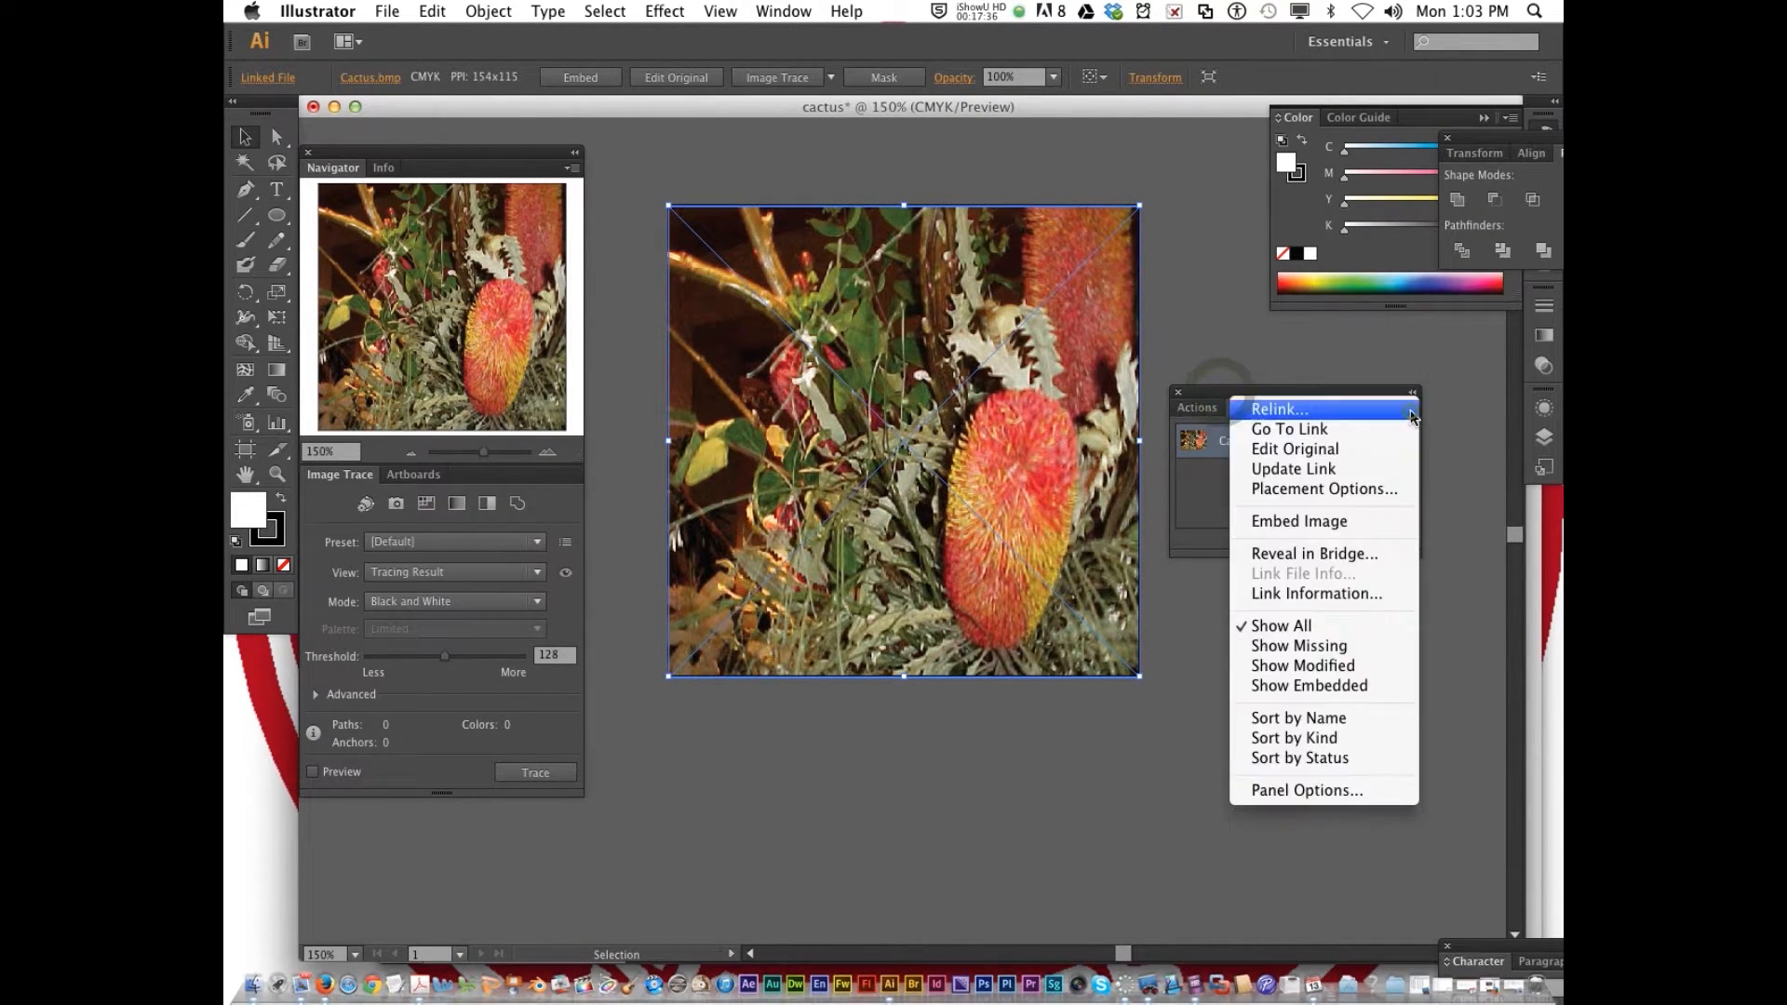
left_click(1369, 528)
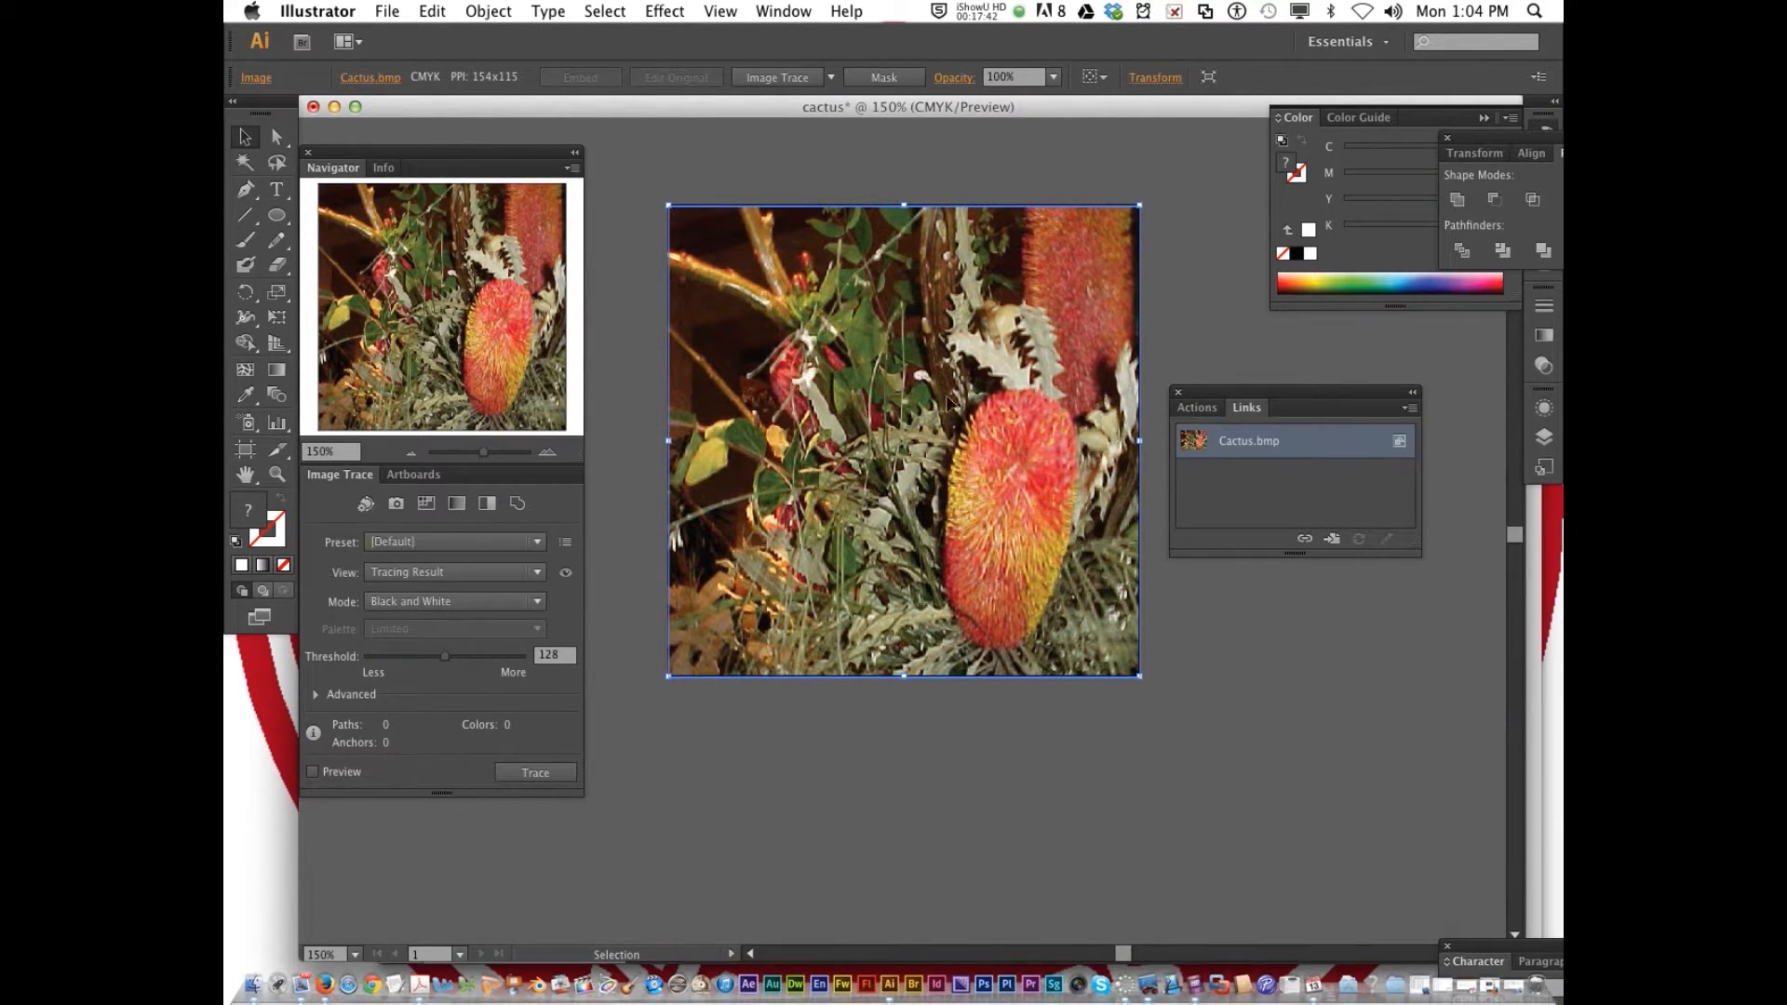
left_click(1303, 648)
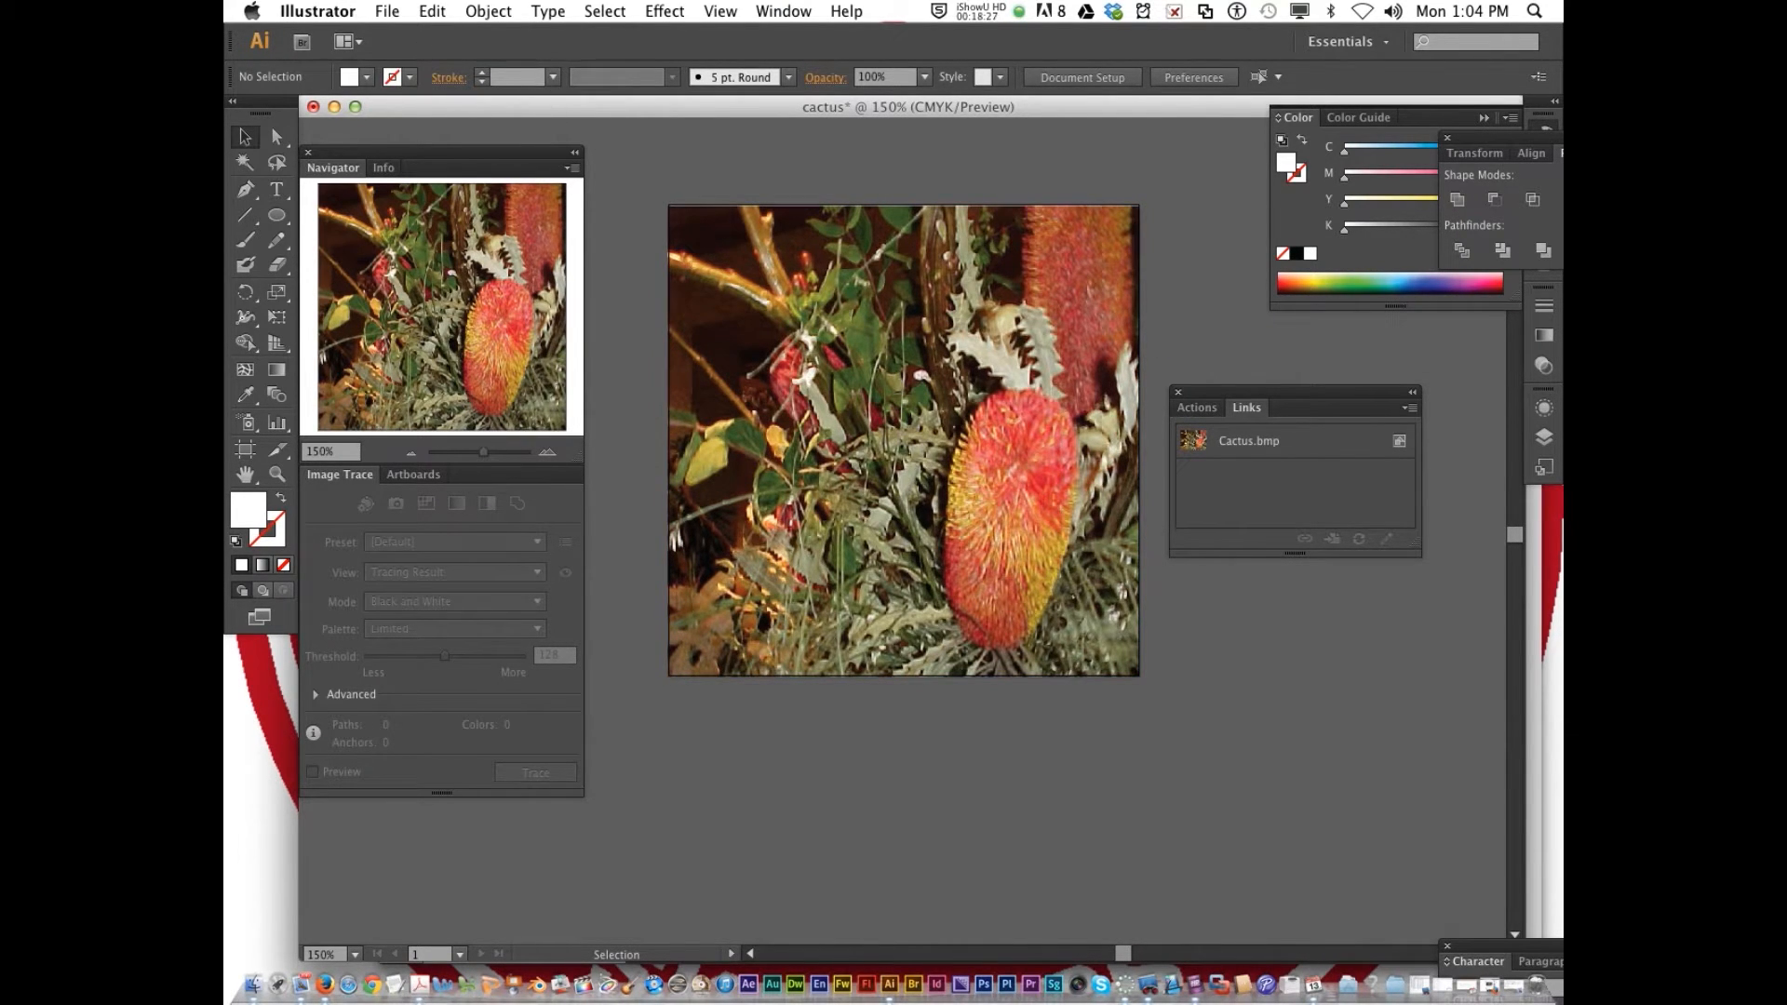
Start a Save for Web export of the cactus artwork and choose the JPEG Low preset
left_click(387, 11)
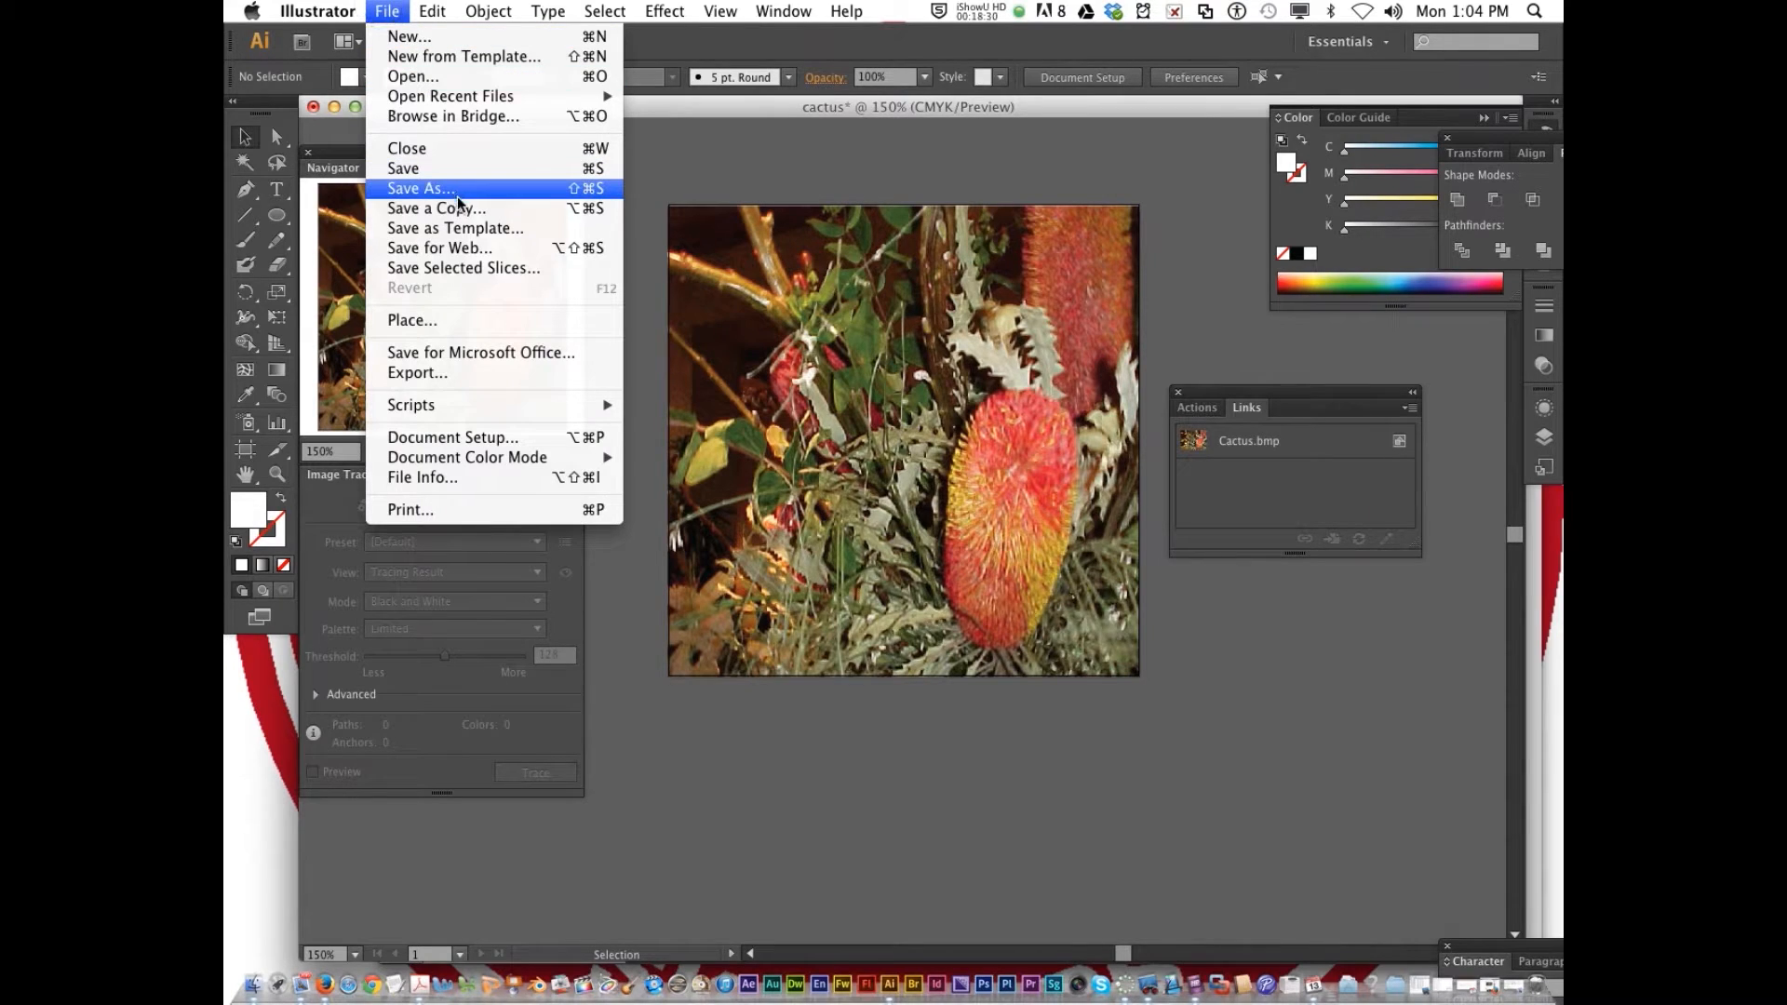
left_click(514, 250)
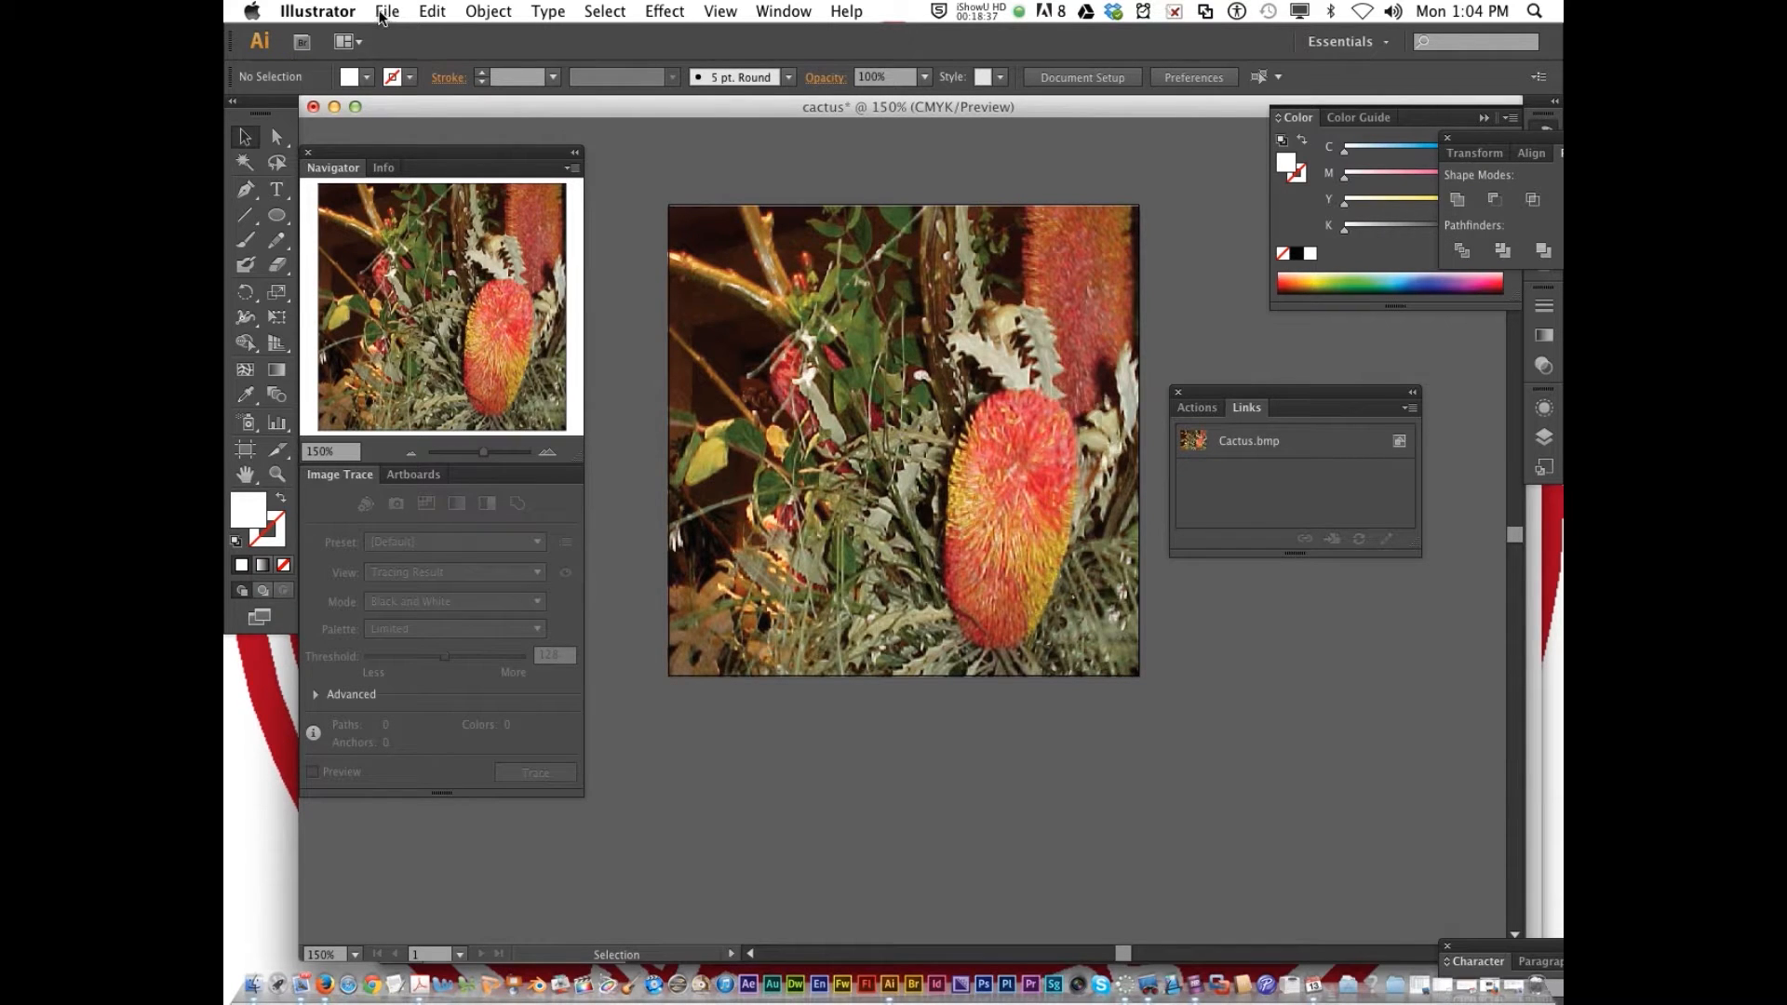
left_click(920, 351)
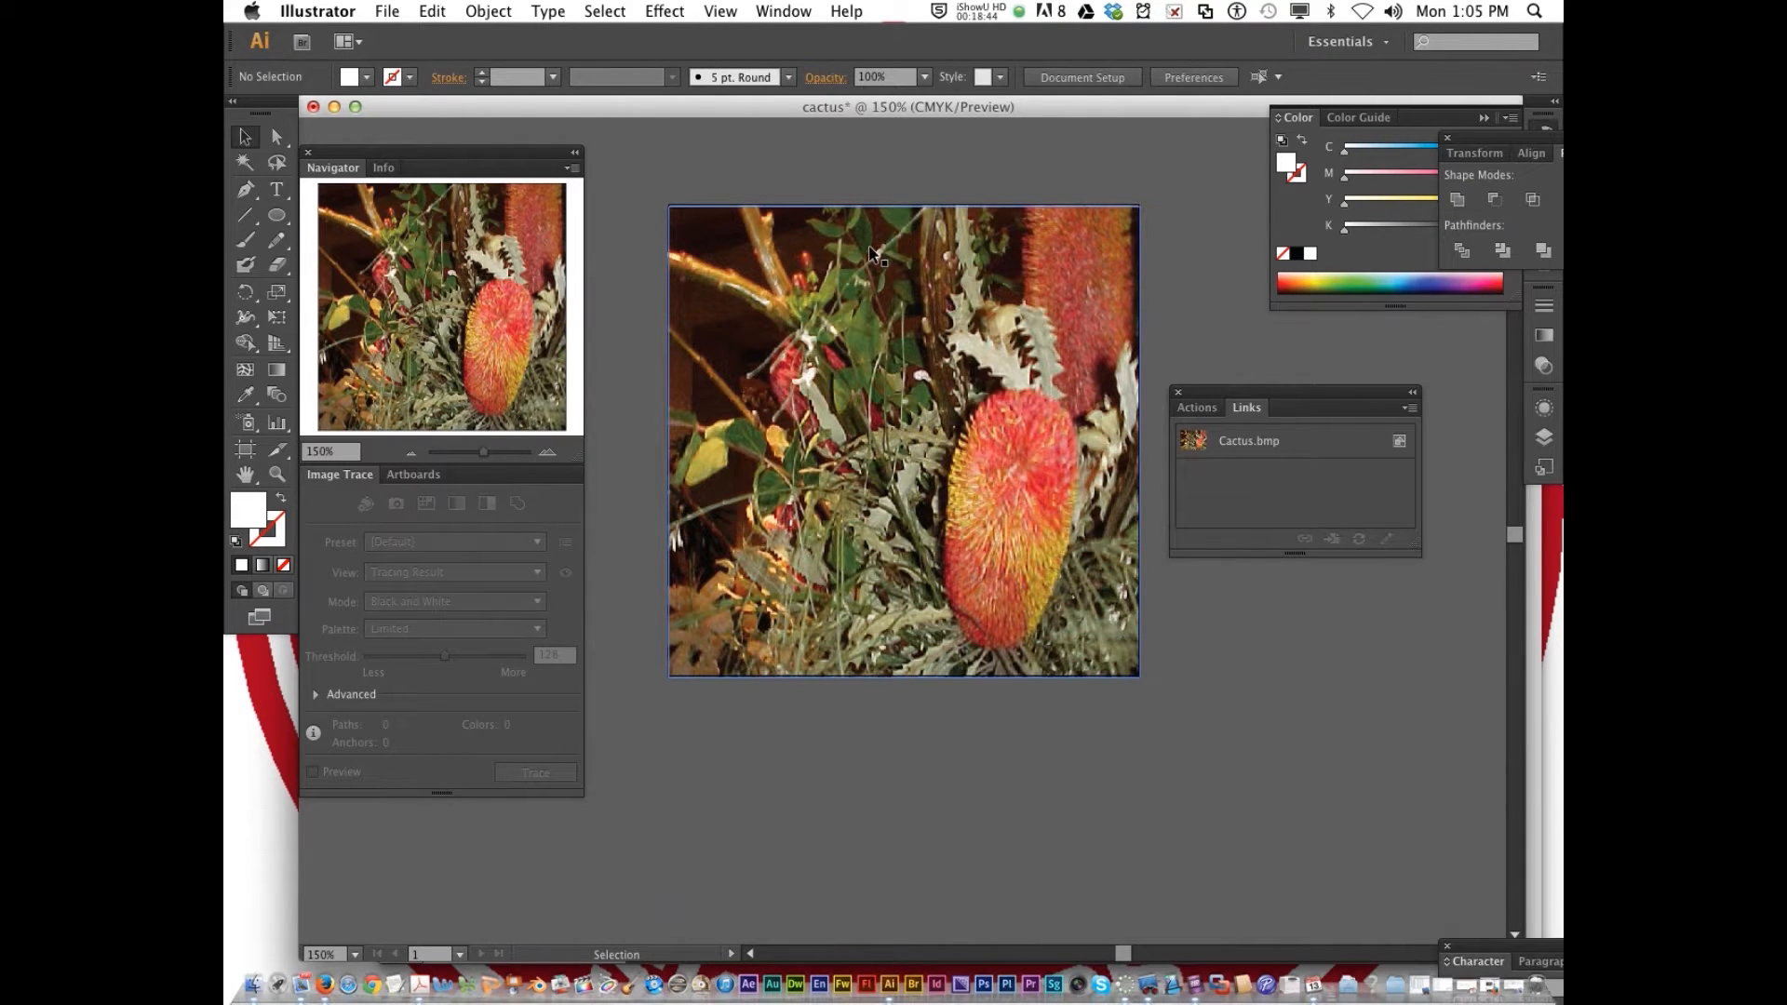
left_click(389, 12)
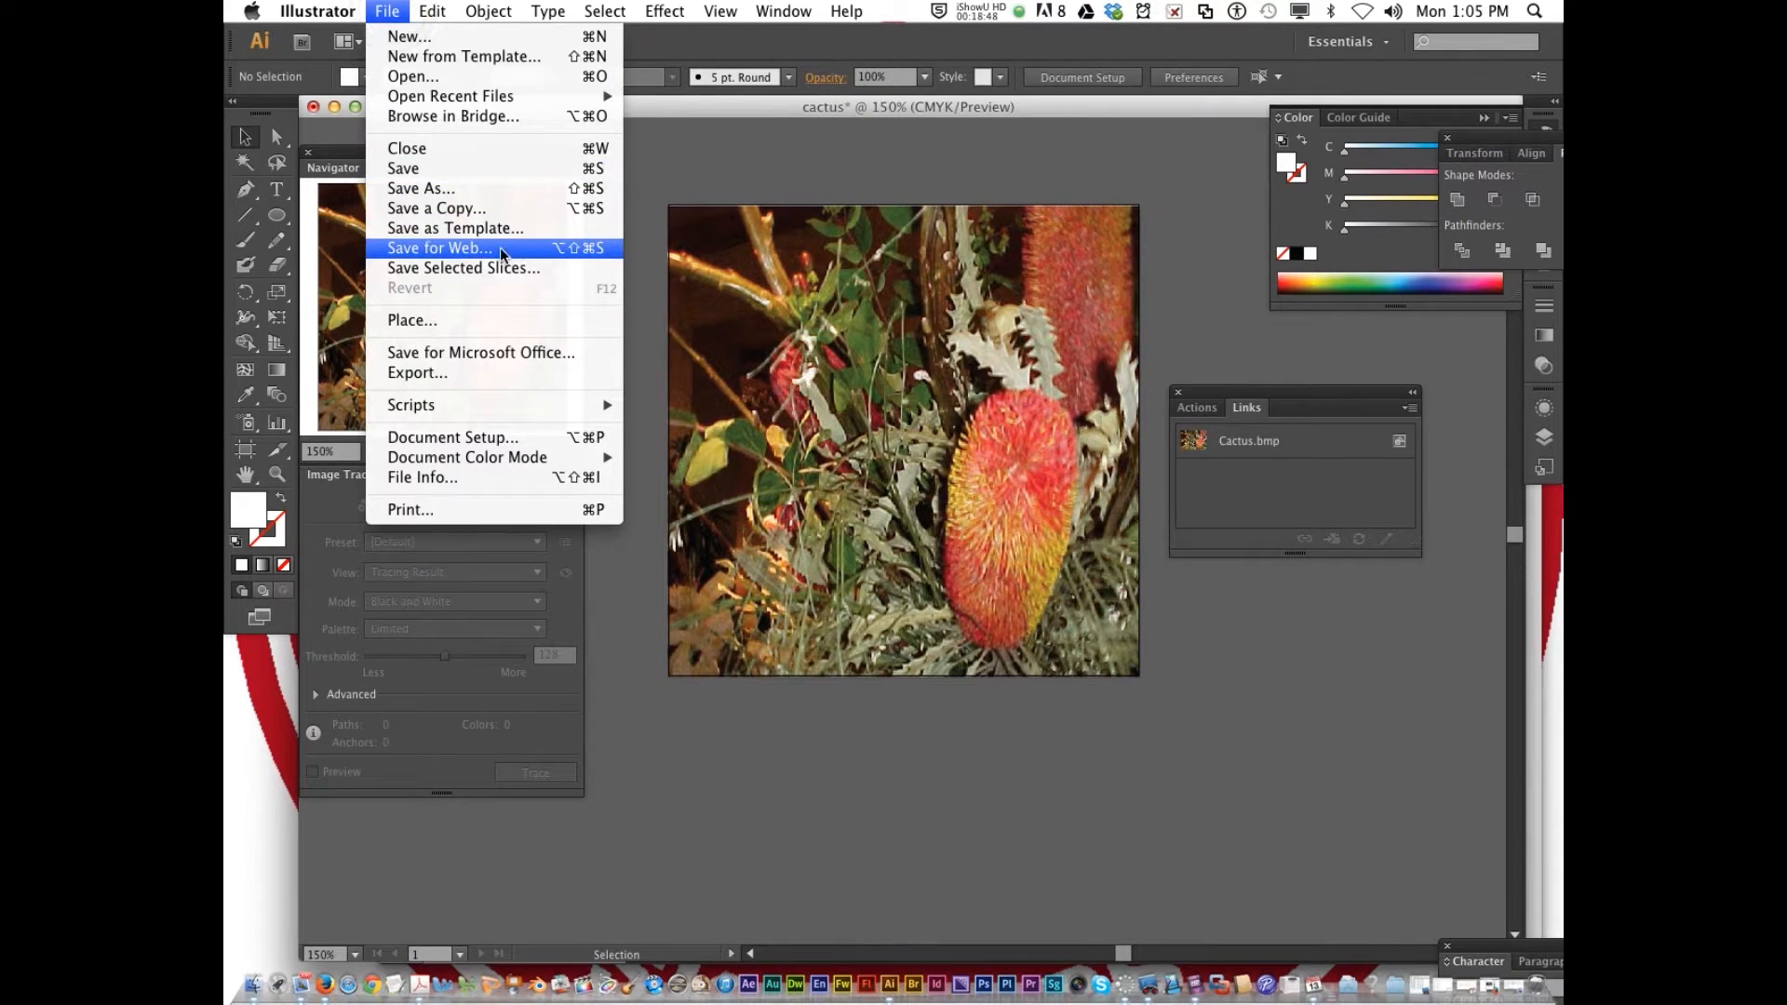
left_click(438, 248)
left_click(1296, 103)
left_click(1296, 105)
left_click(1296, 103)
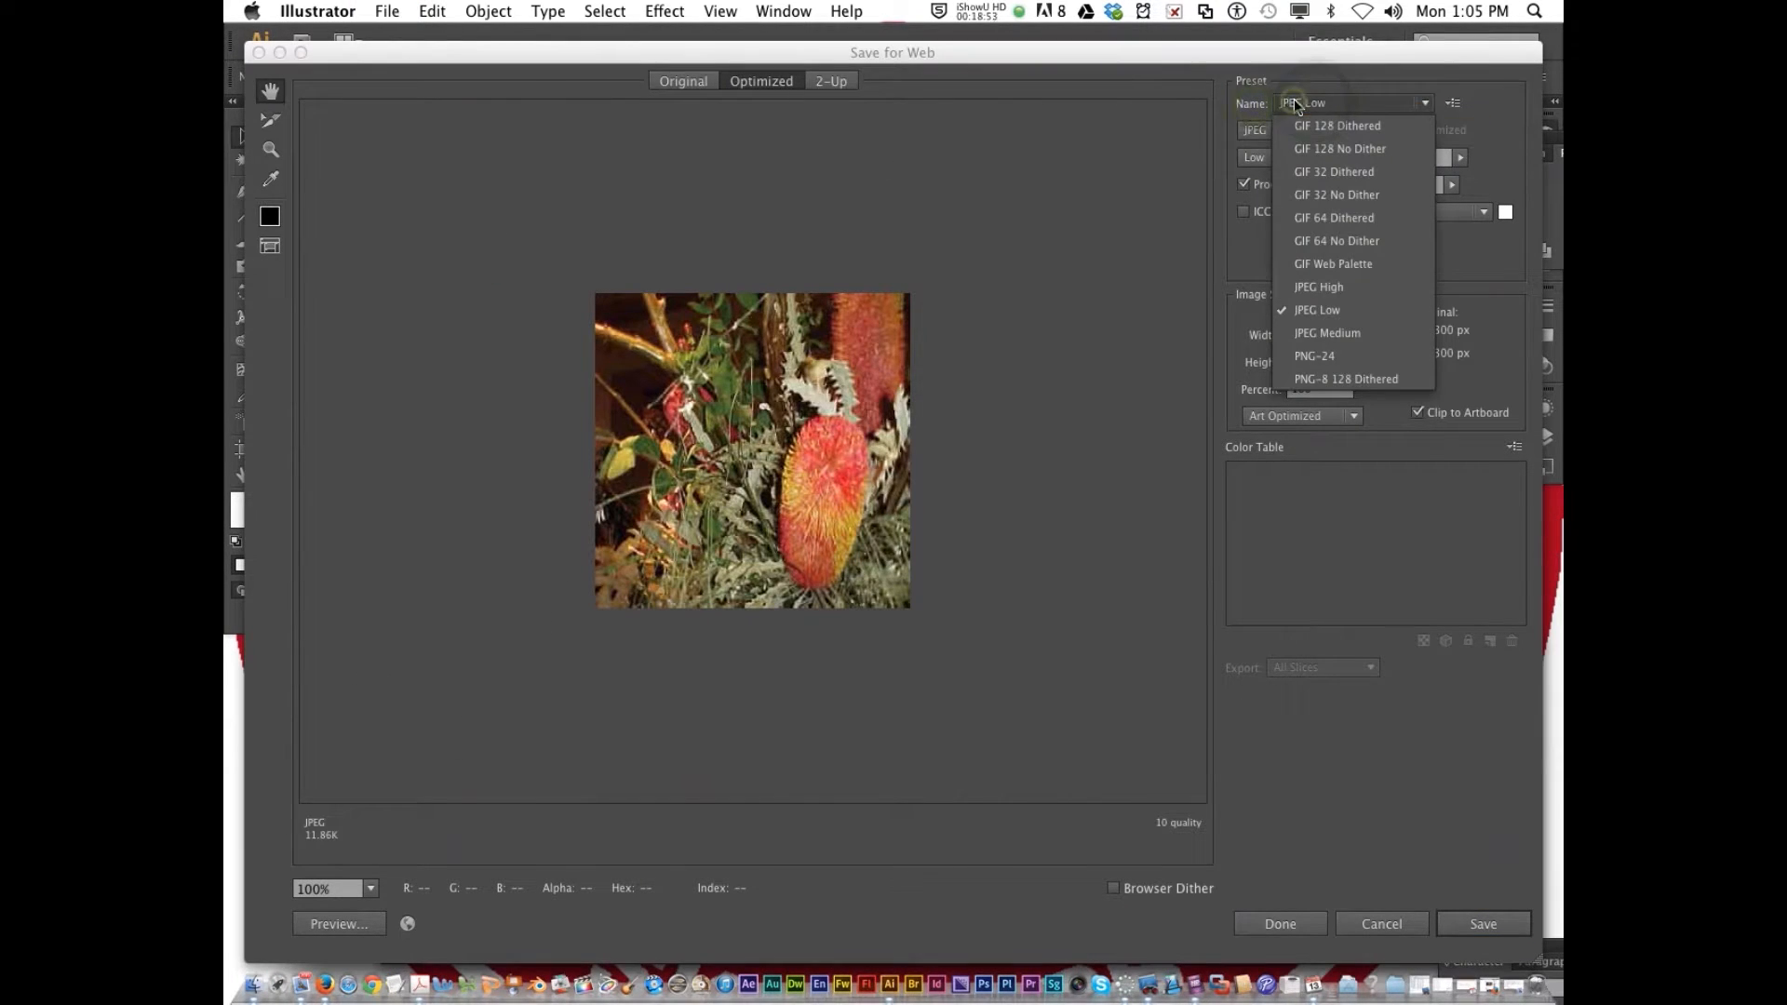
left_click(1313, 312)
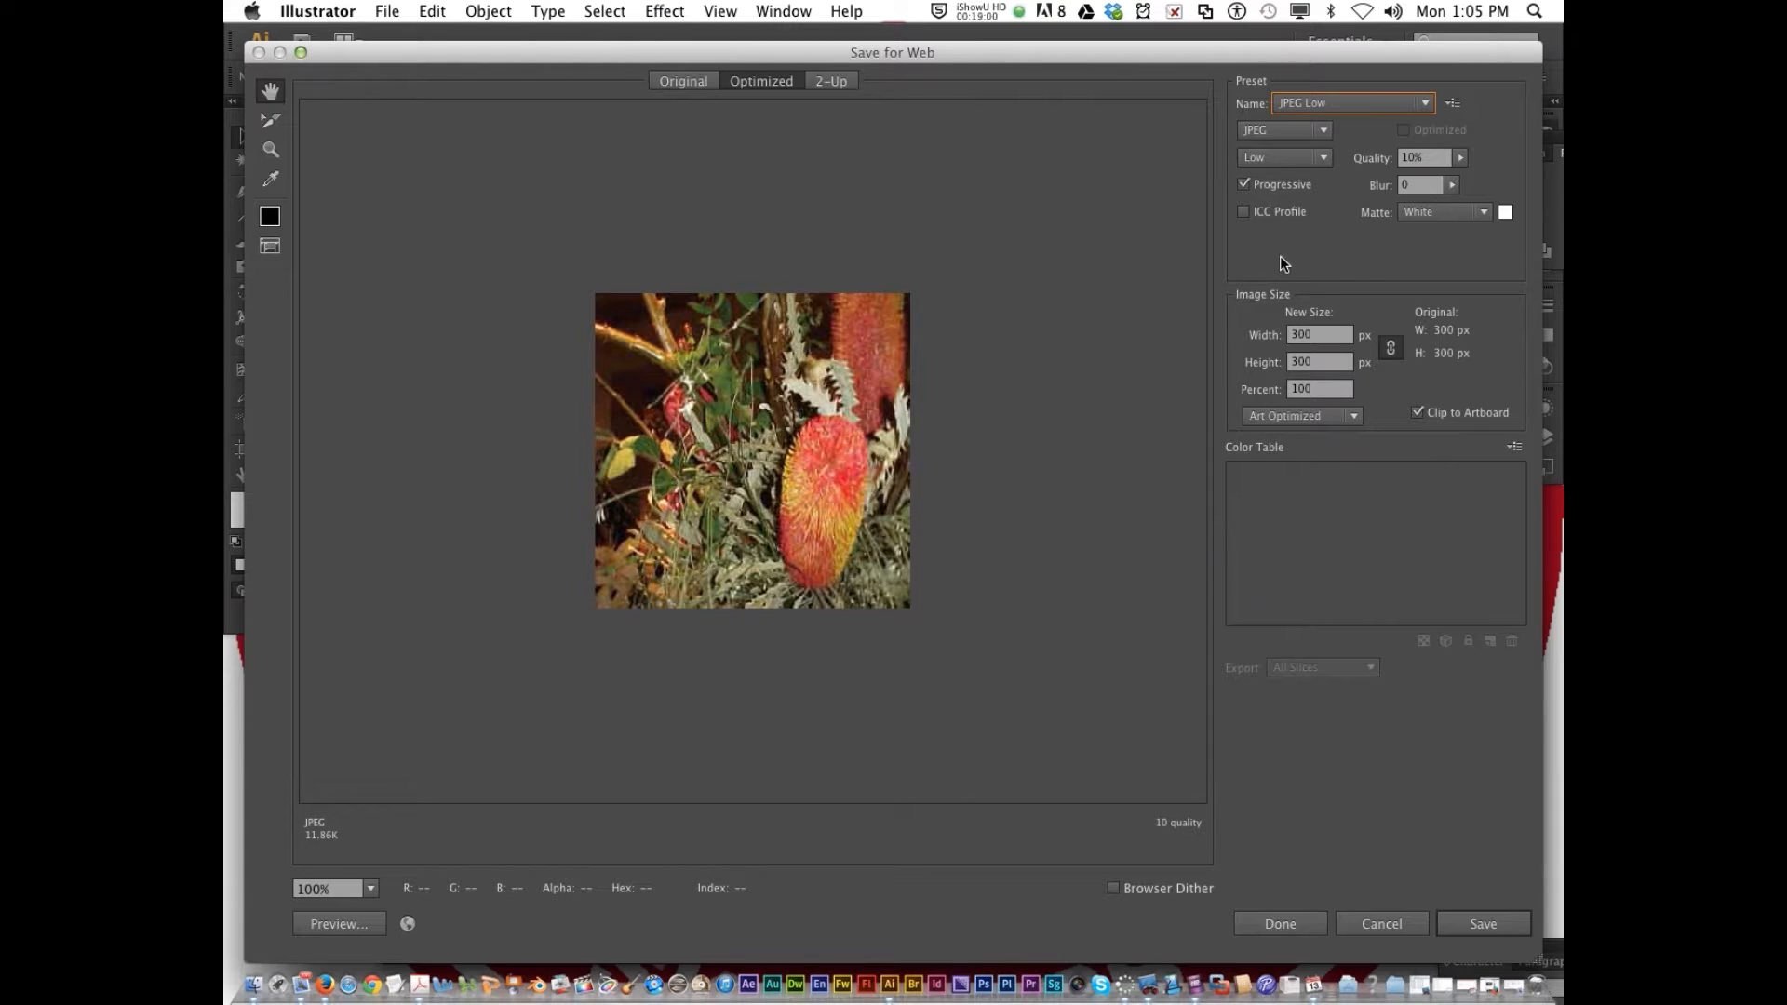
Proceed with saving the optimized cactus JPEG and choose the 4_6wks folder in Documents as the location
left_click(1505, 930)
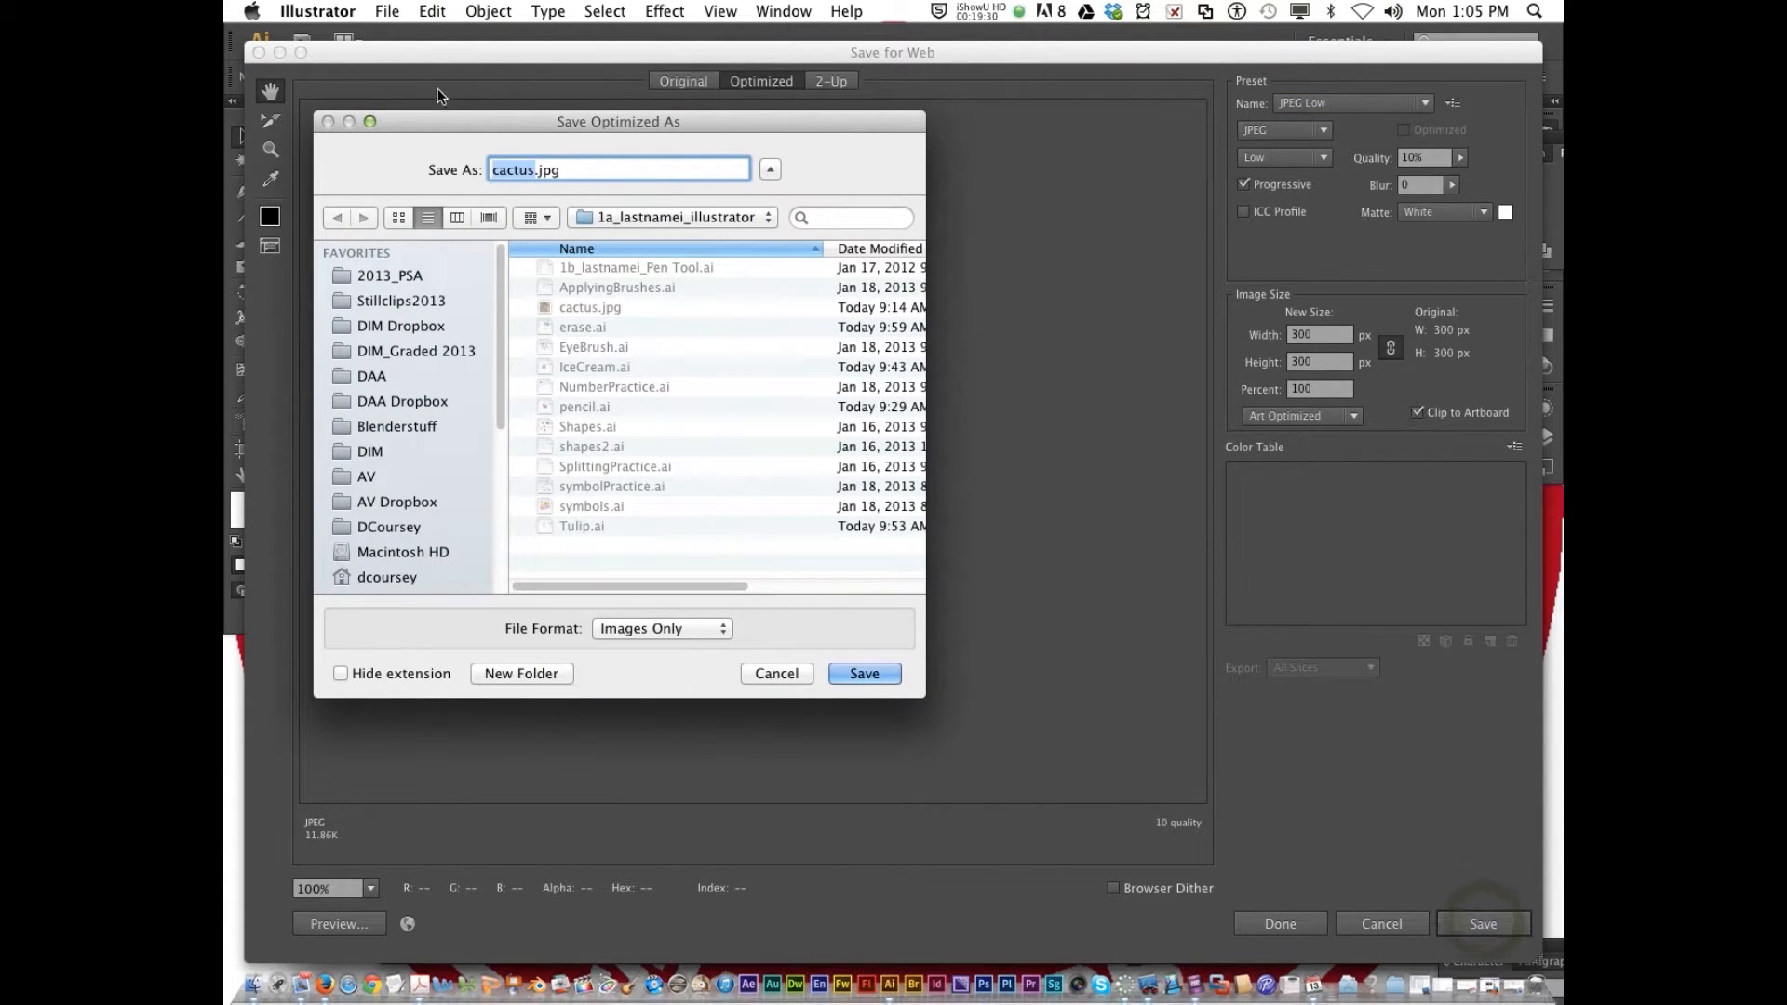
scroll(402, 390, "down", 5)
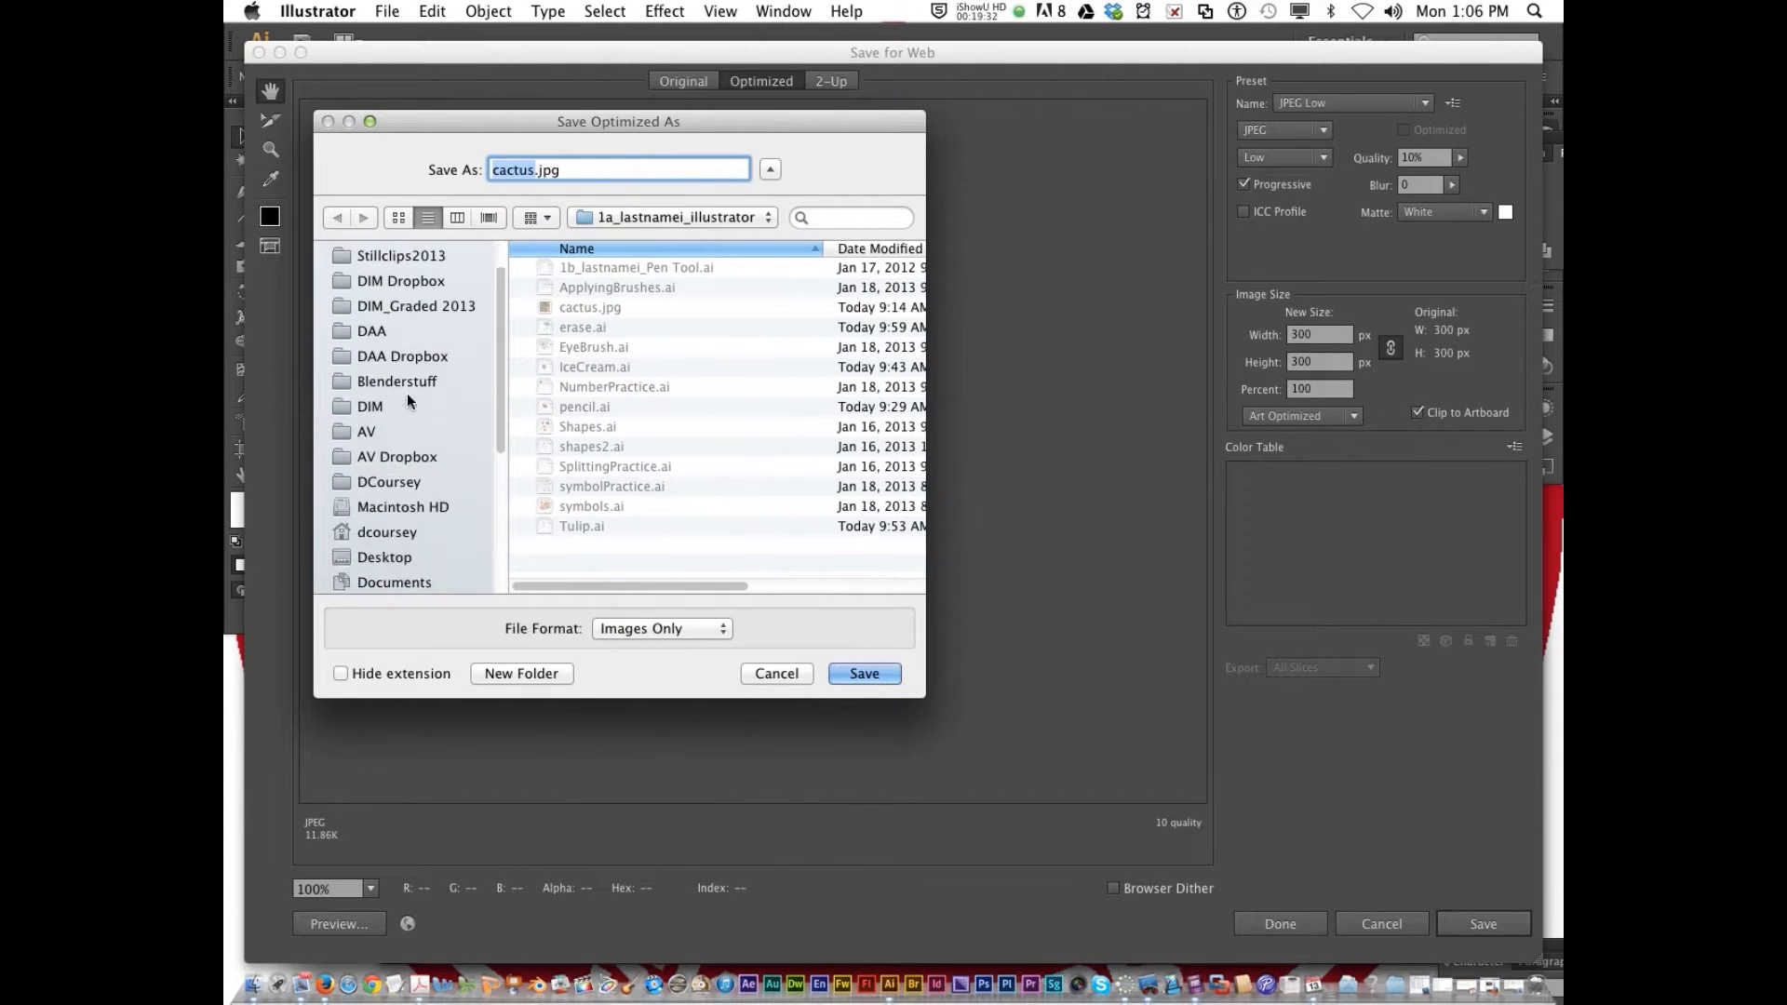
left_click(398, 444)
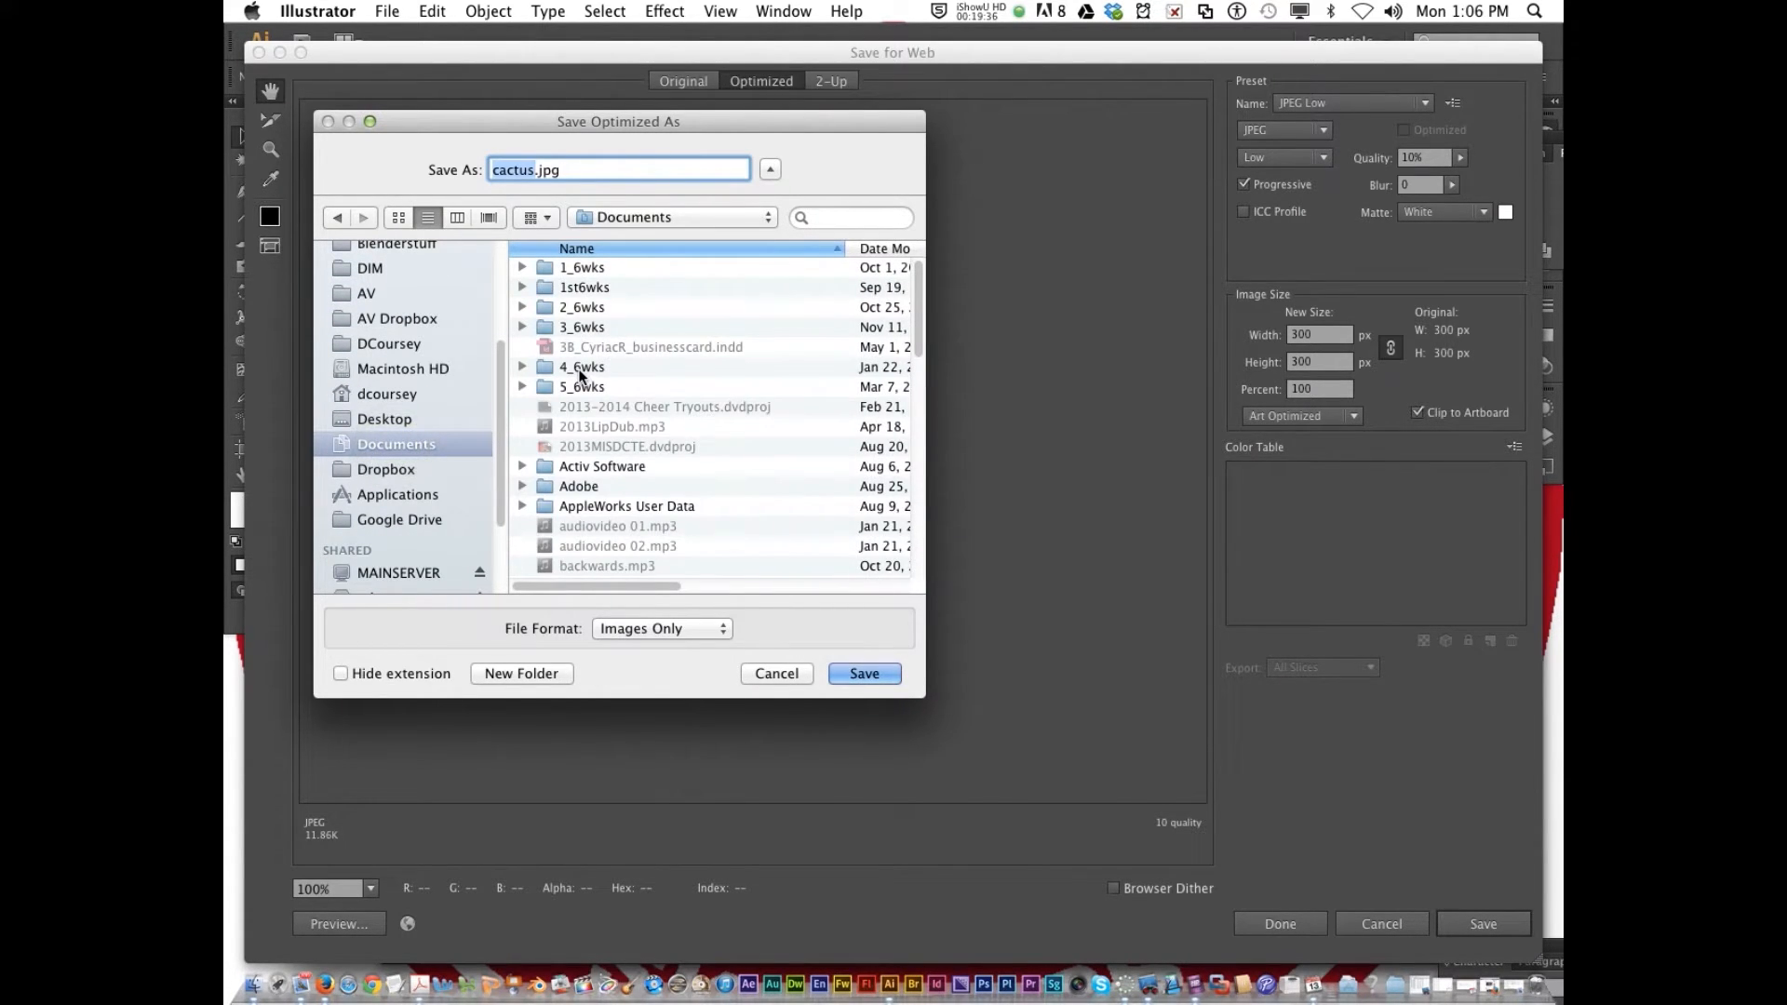
double_click(579, 367)
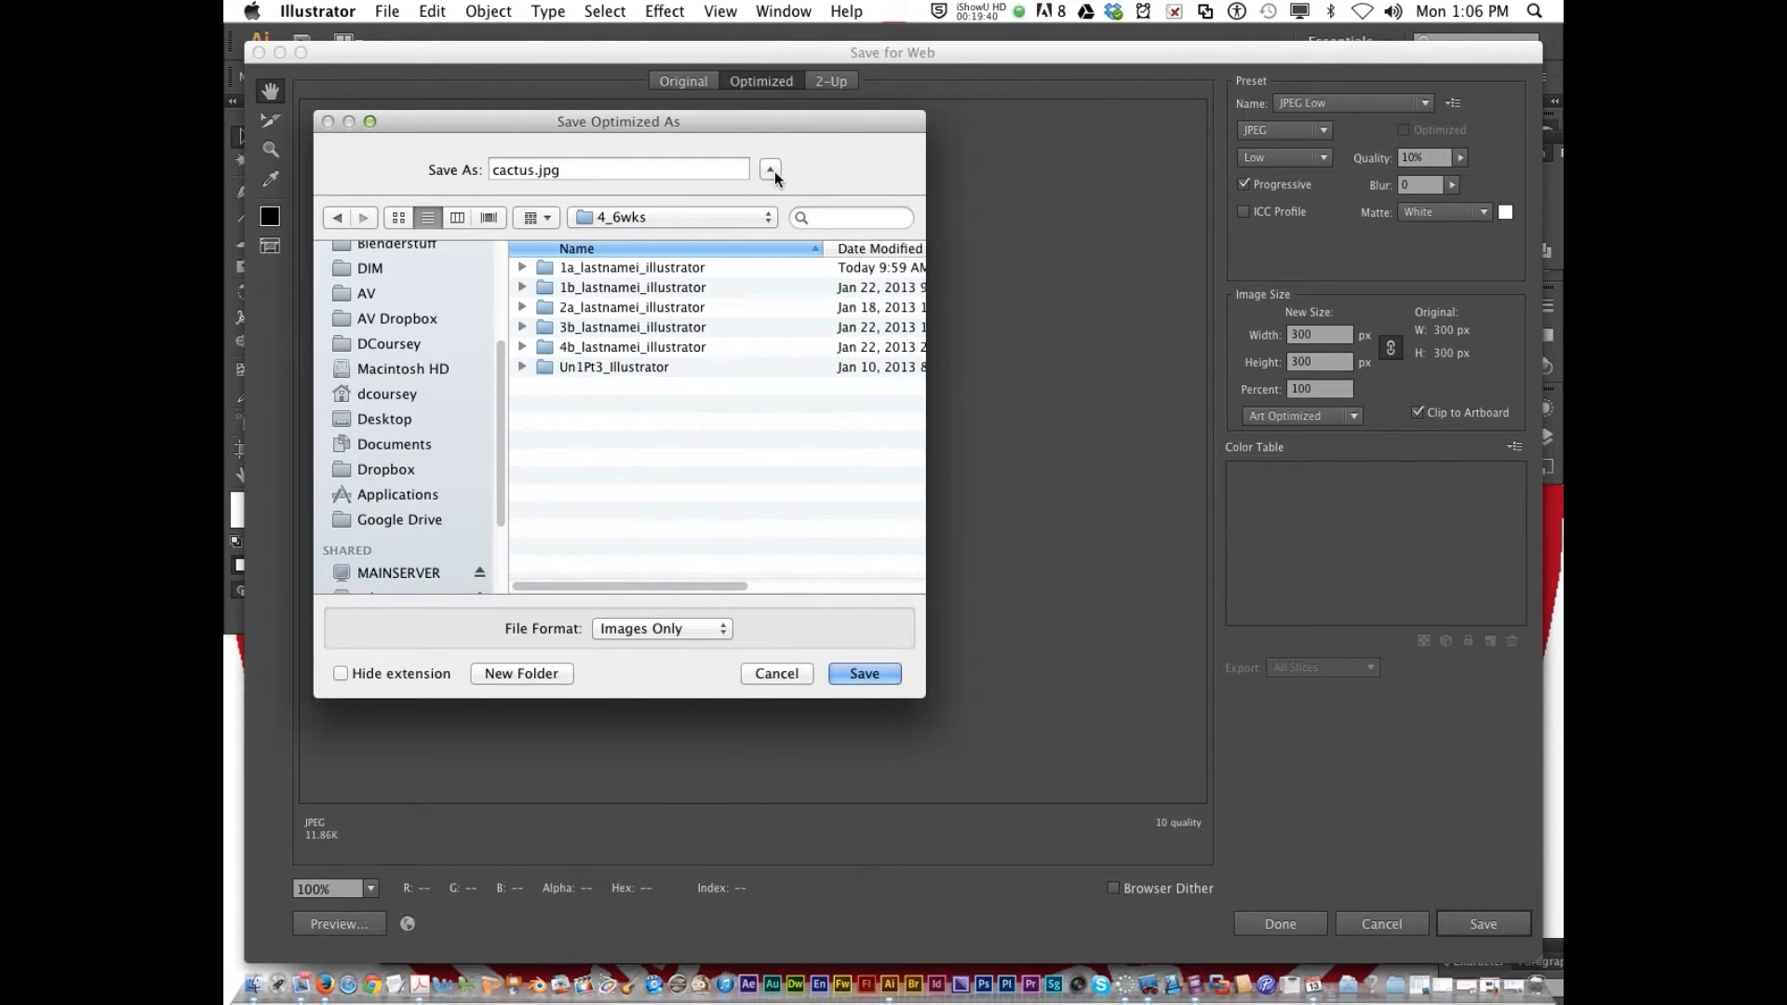
Collapse the save dialog to its compact form and expand it again to the full folder browser
left_click(769, 170)
left_click(770, 169)
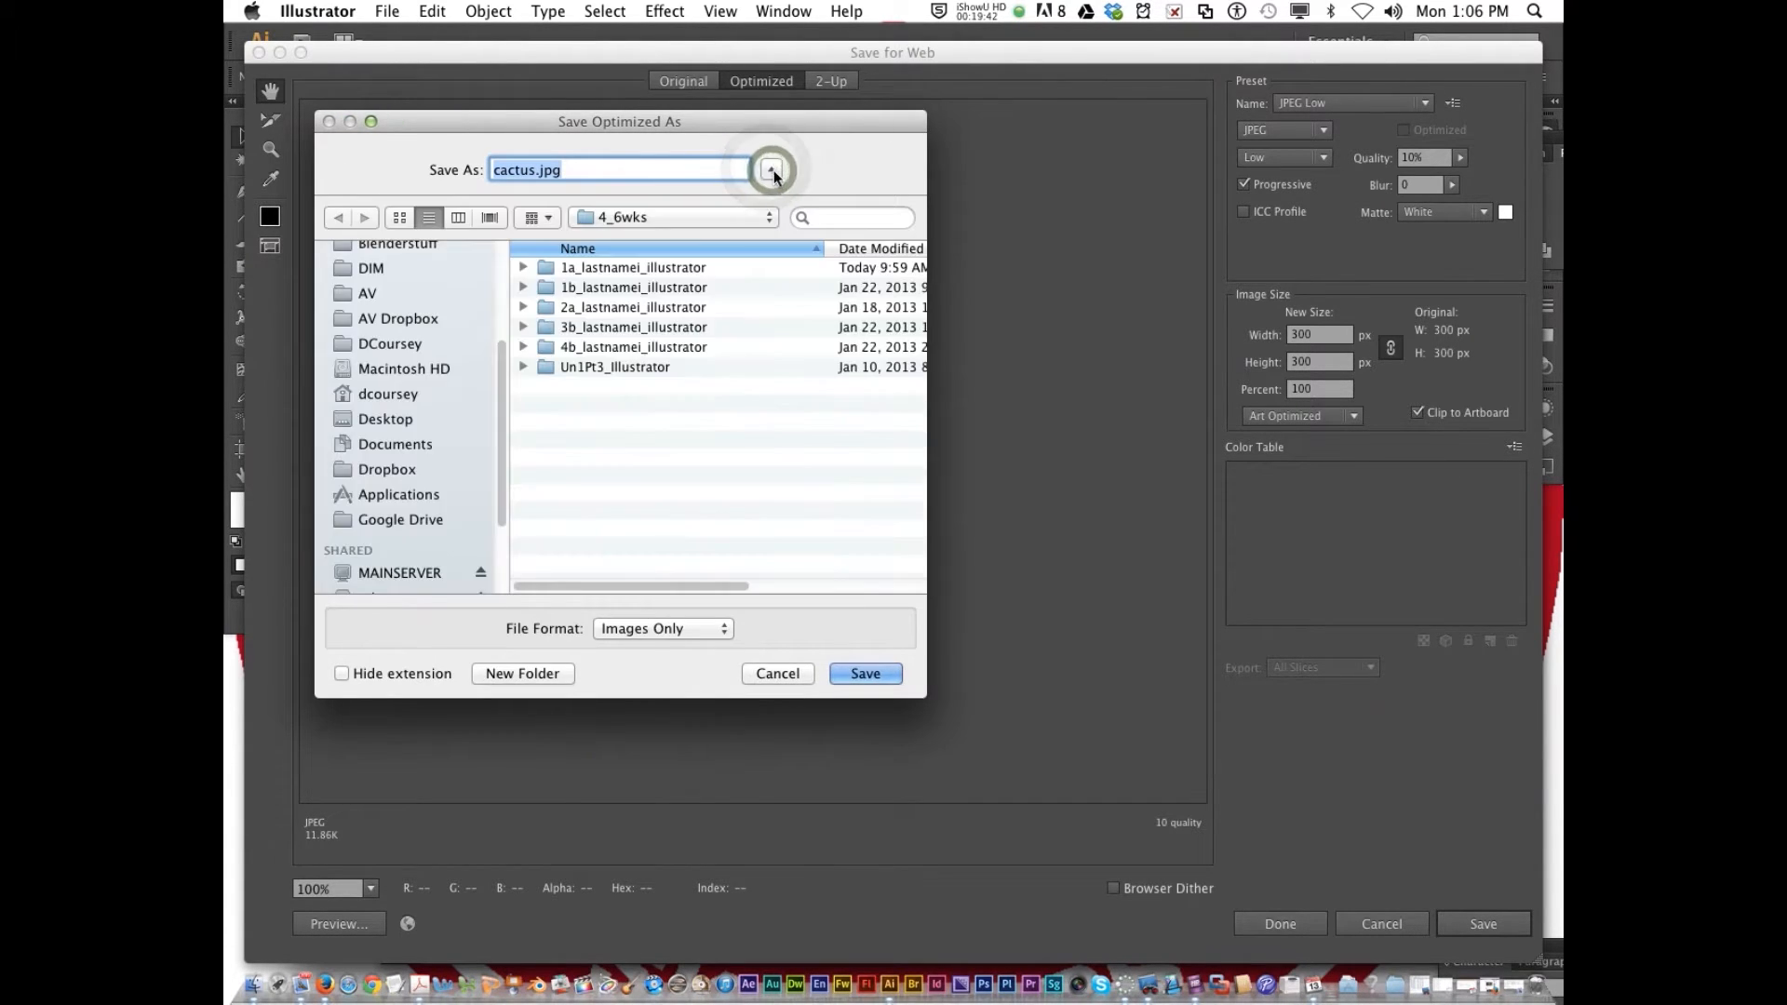
left_click(771, 170)
left_click(771, 169)
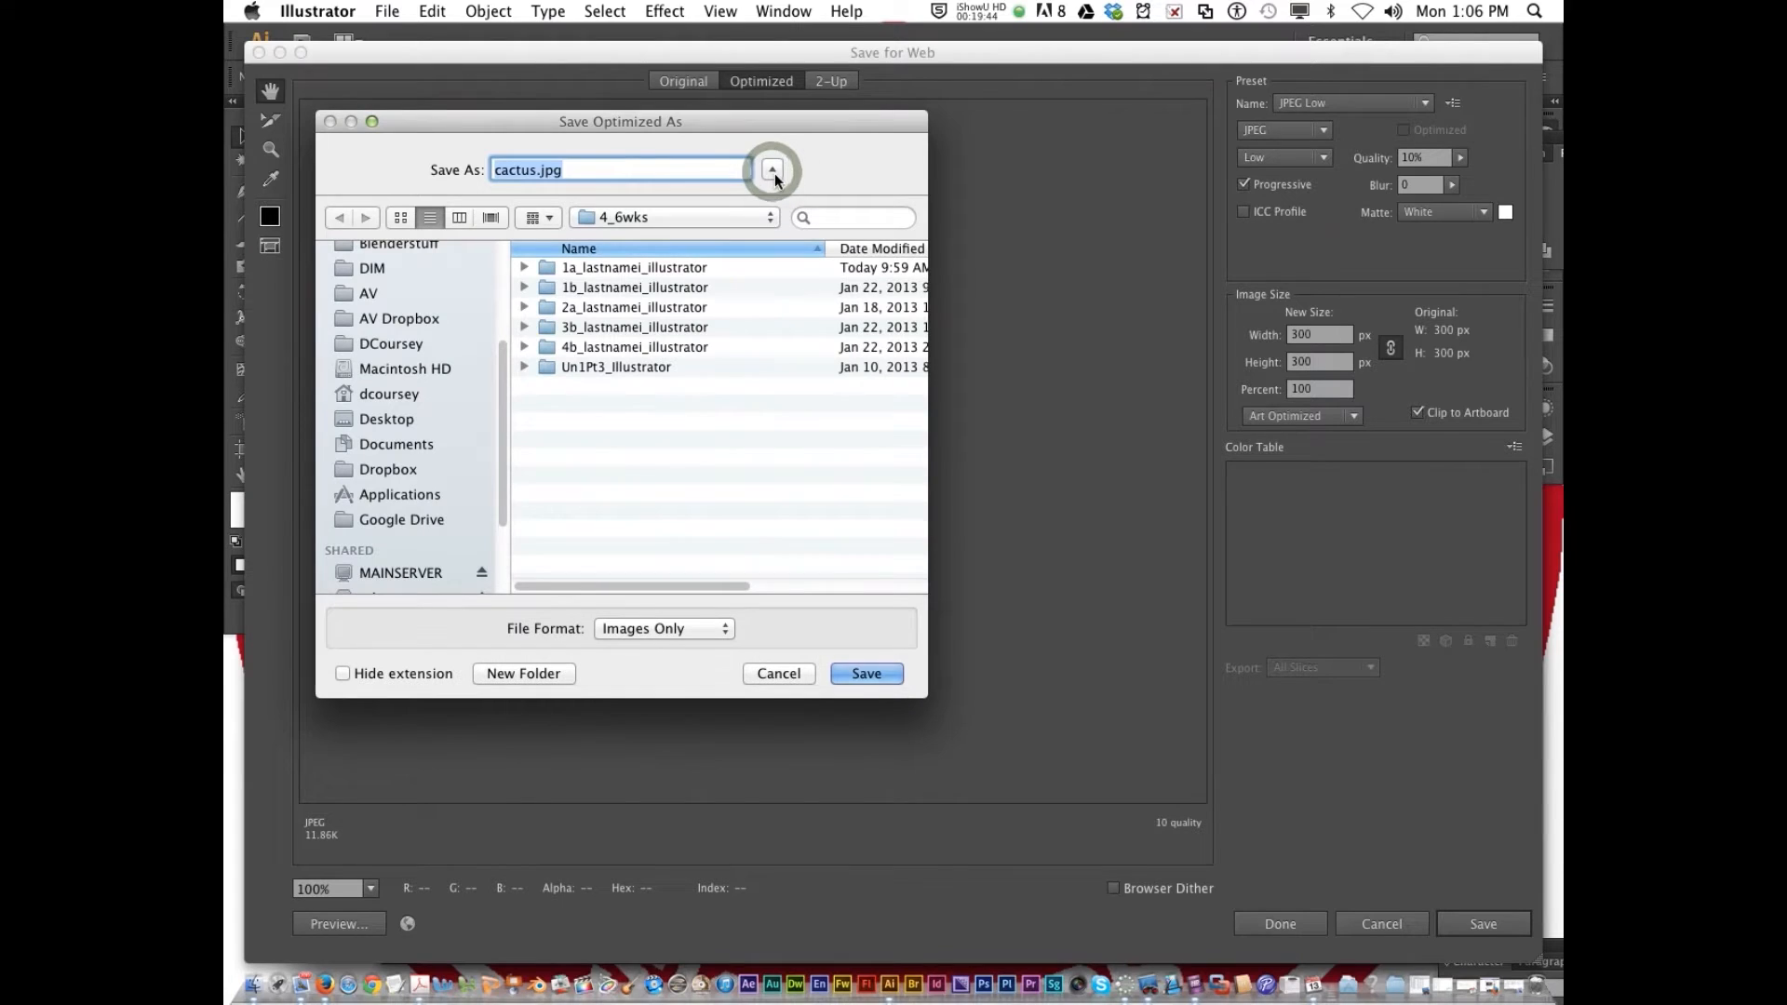
left_click(773, 170)
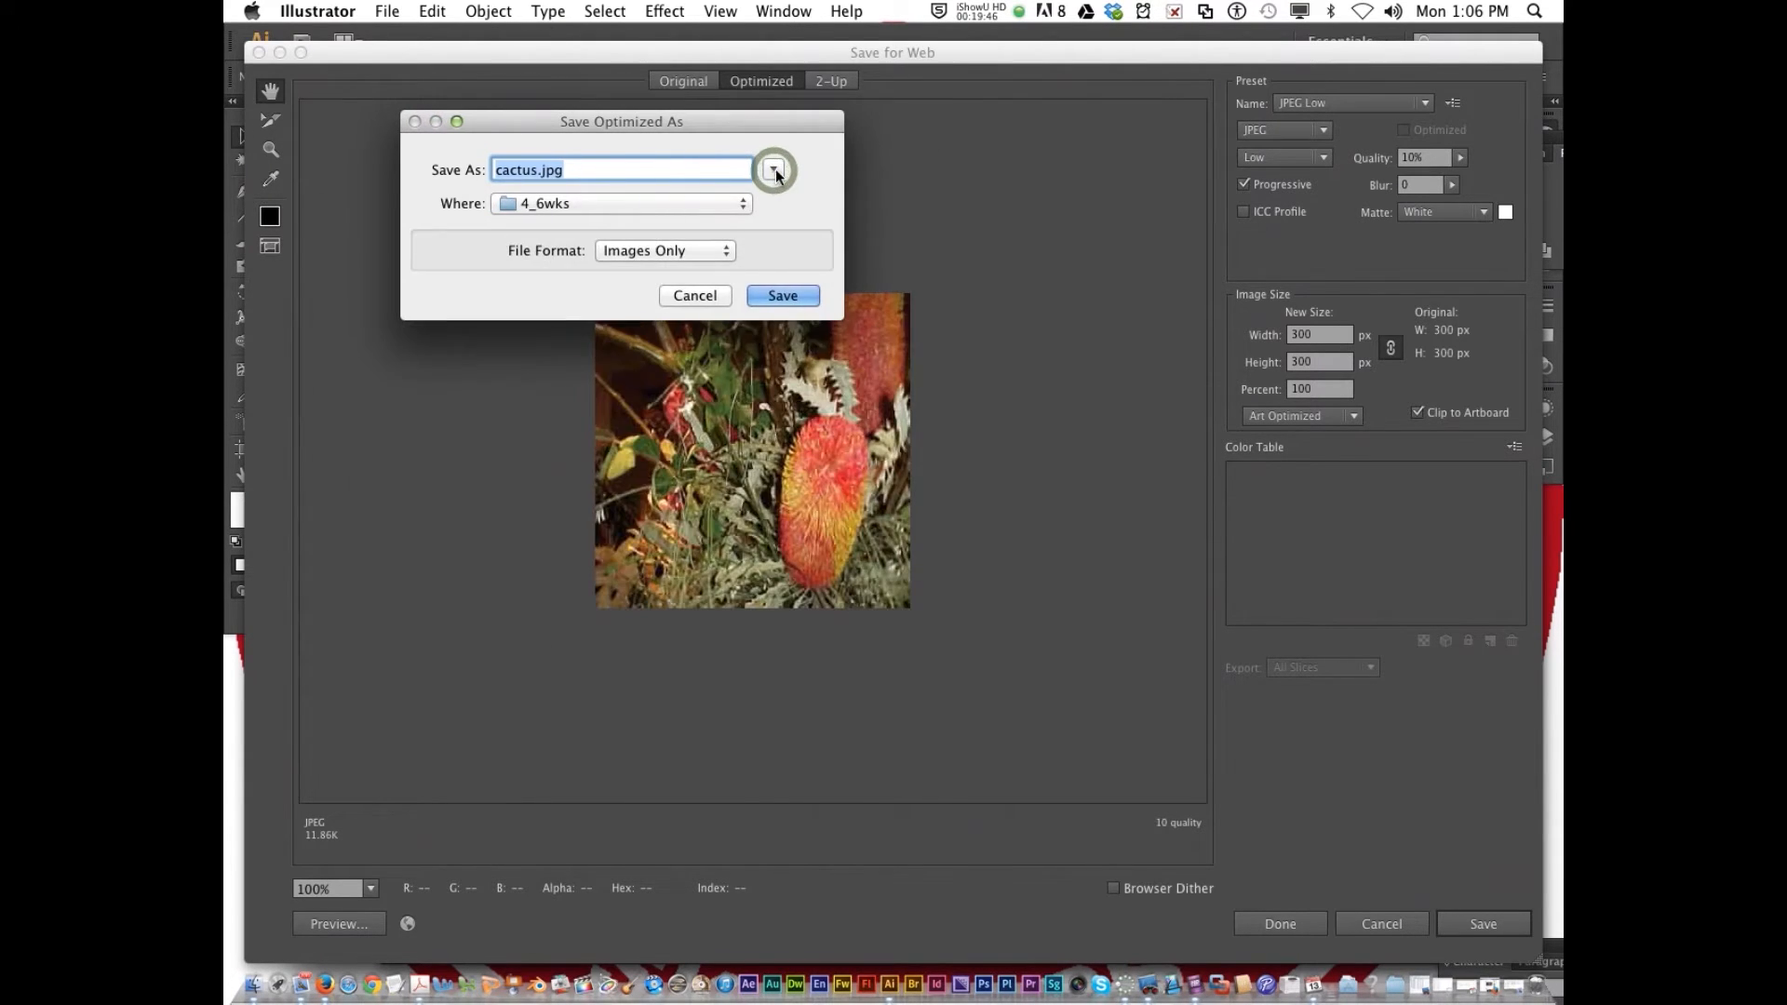
left_click(775, 169)
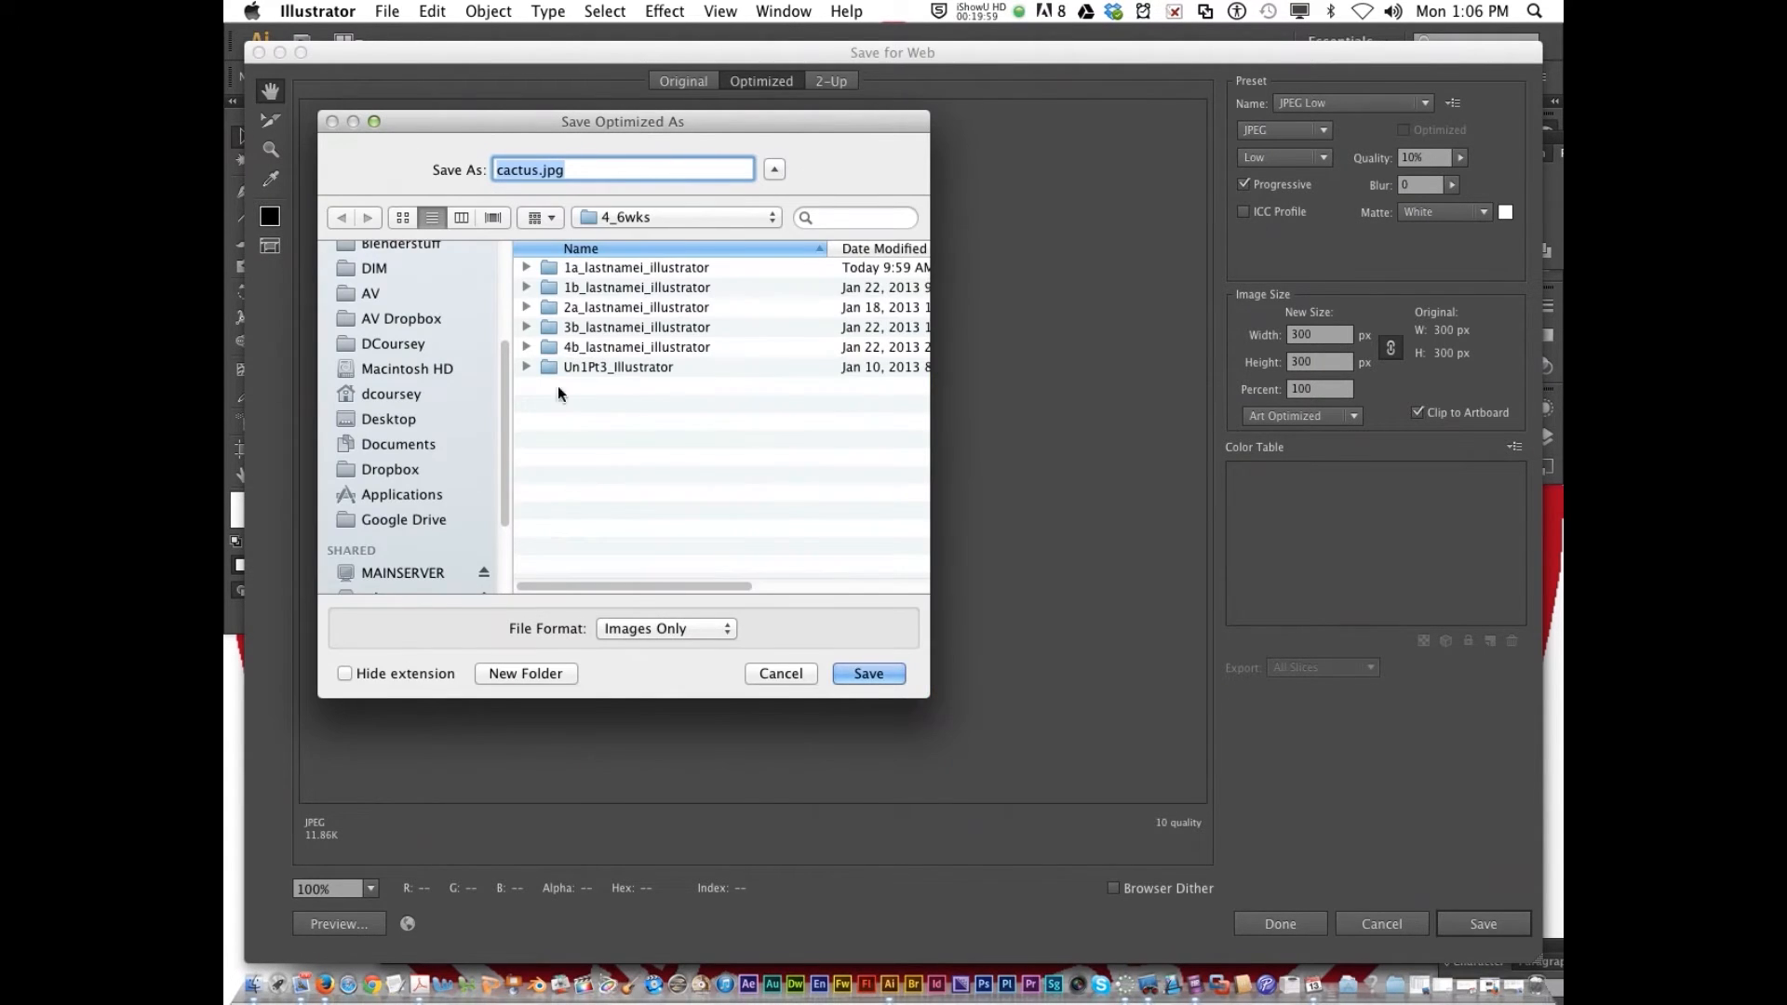
Create a folder named 3a_lastnamei_illustrator inside 4_6wks and save the optimized image there as cactus.jpg
left_click(523, 674)
type("3")
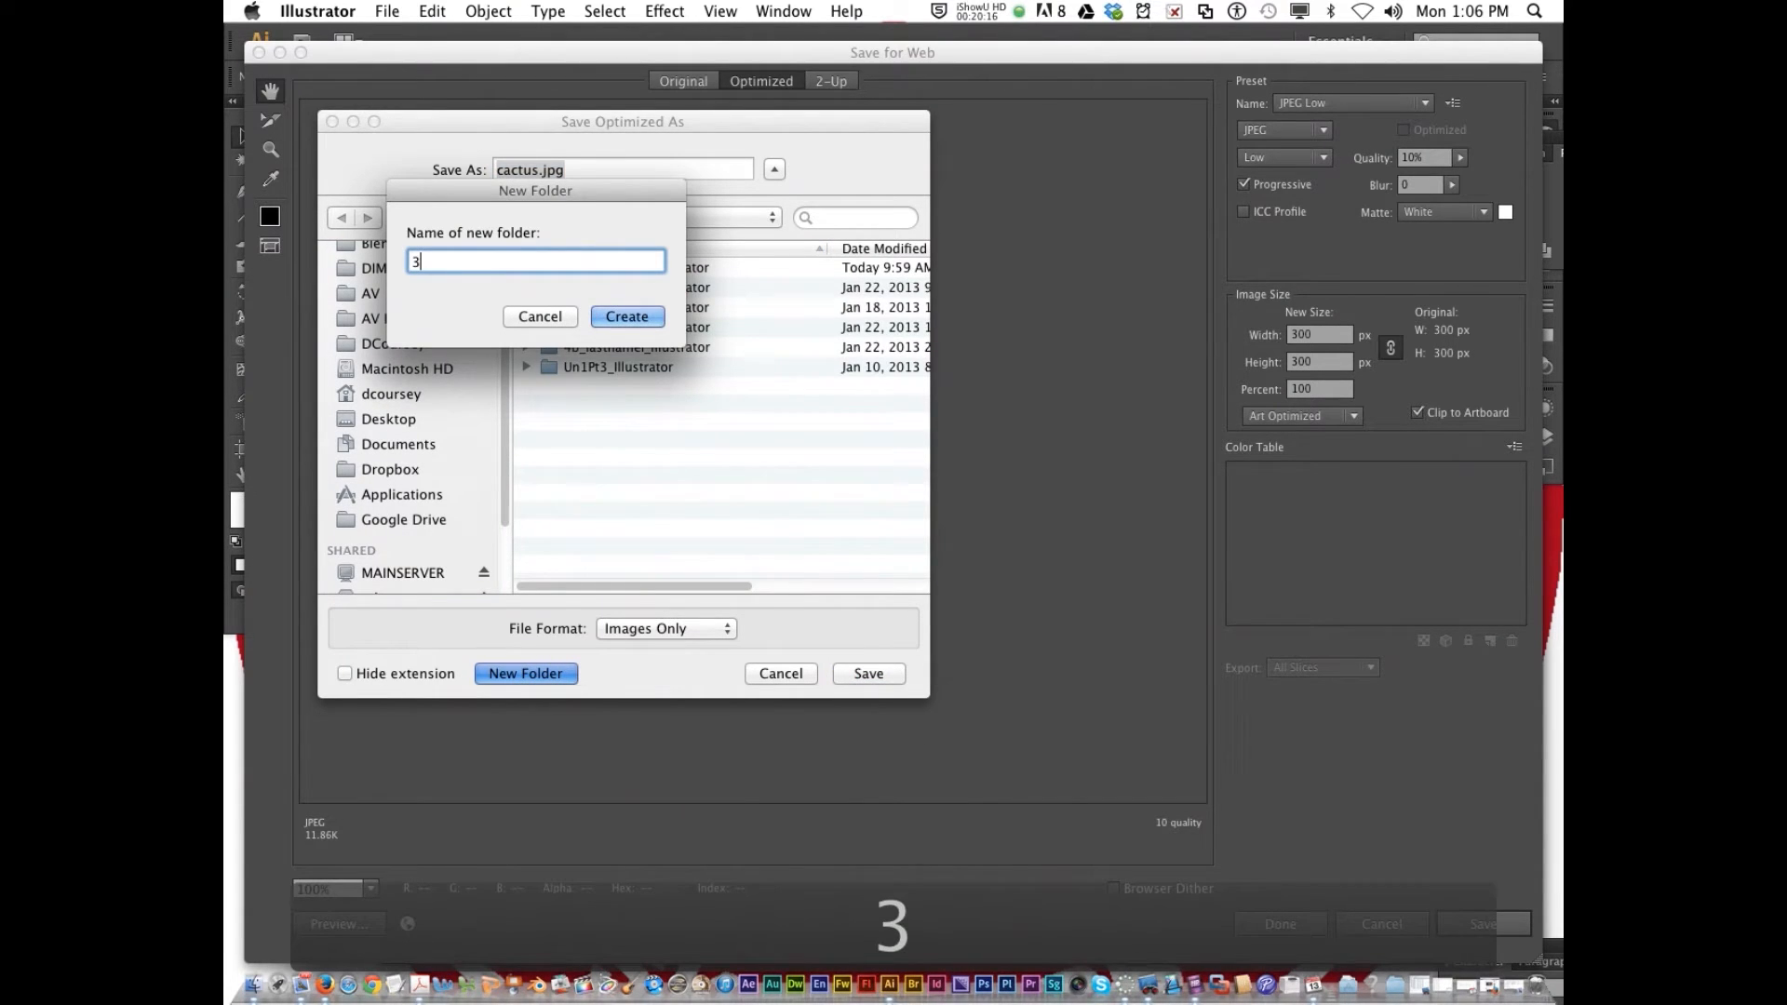
type("a_")
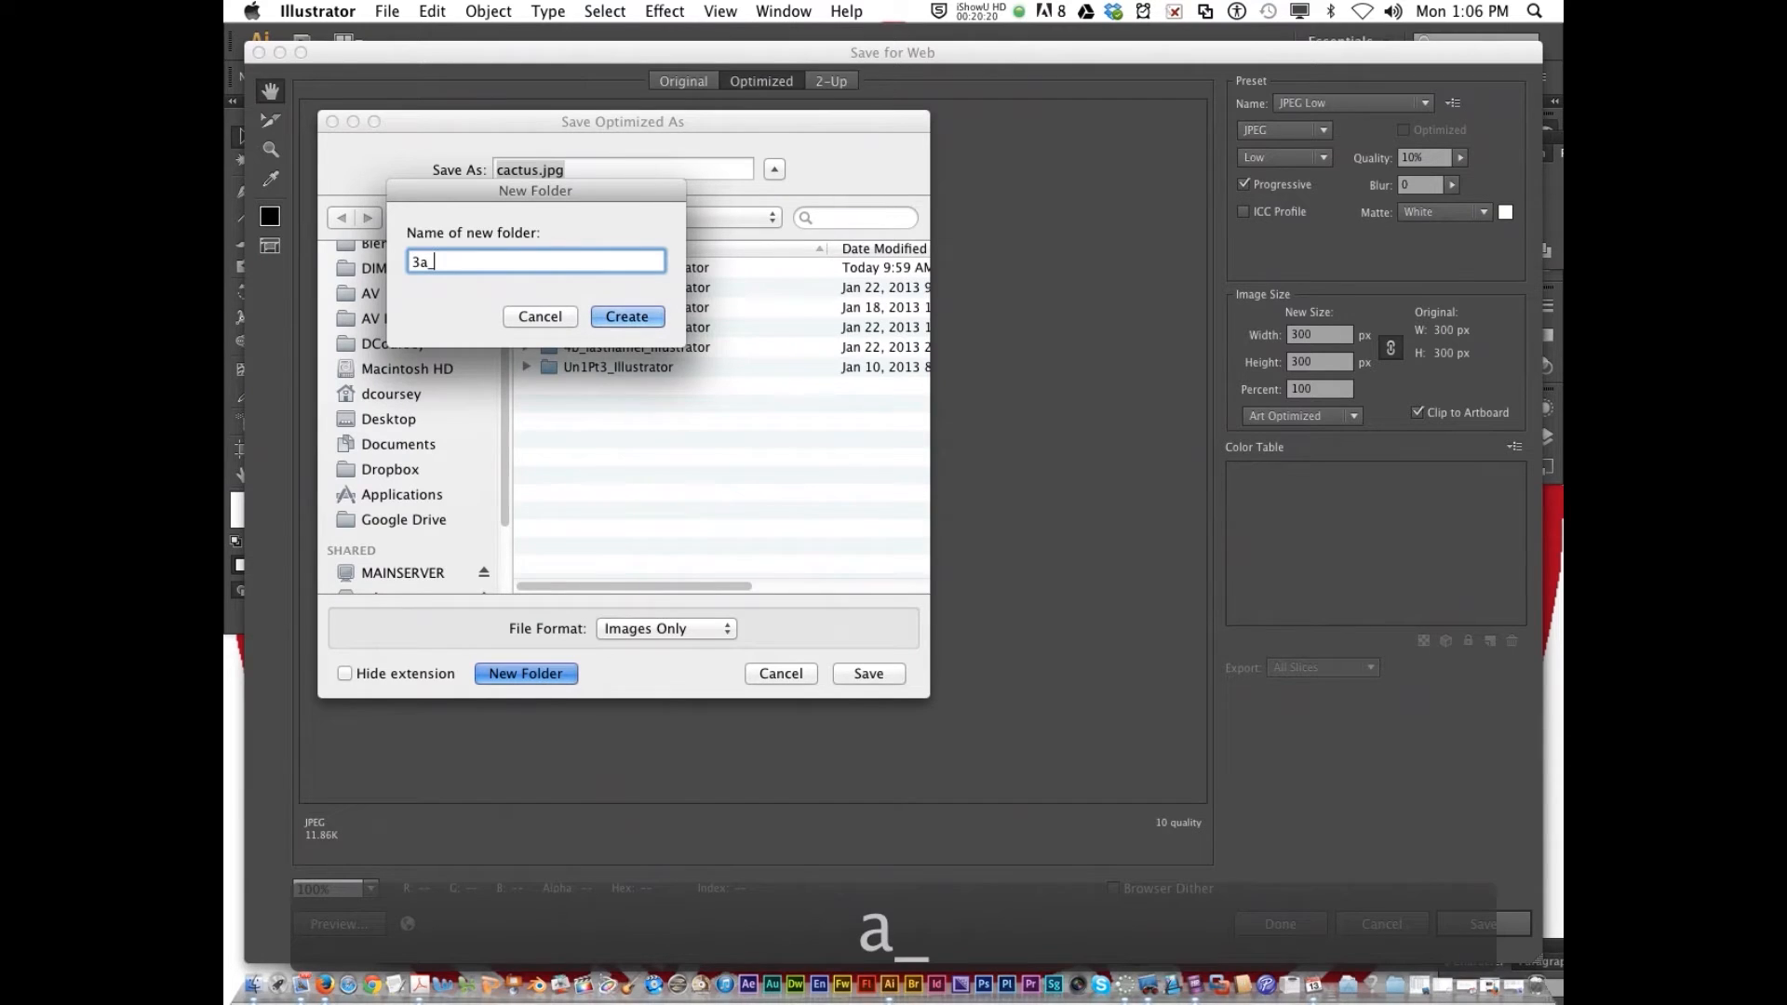
type("lastnamei")
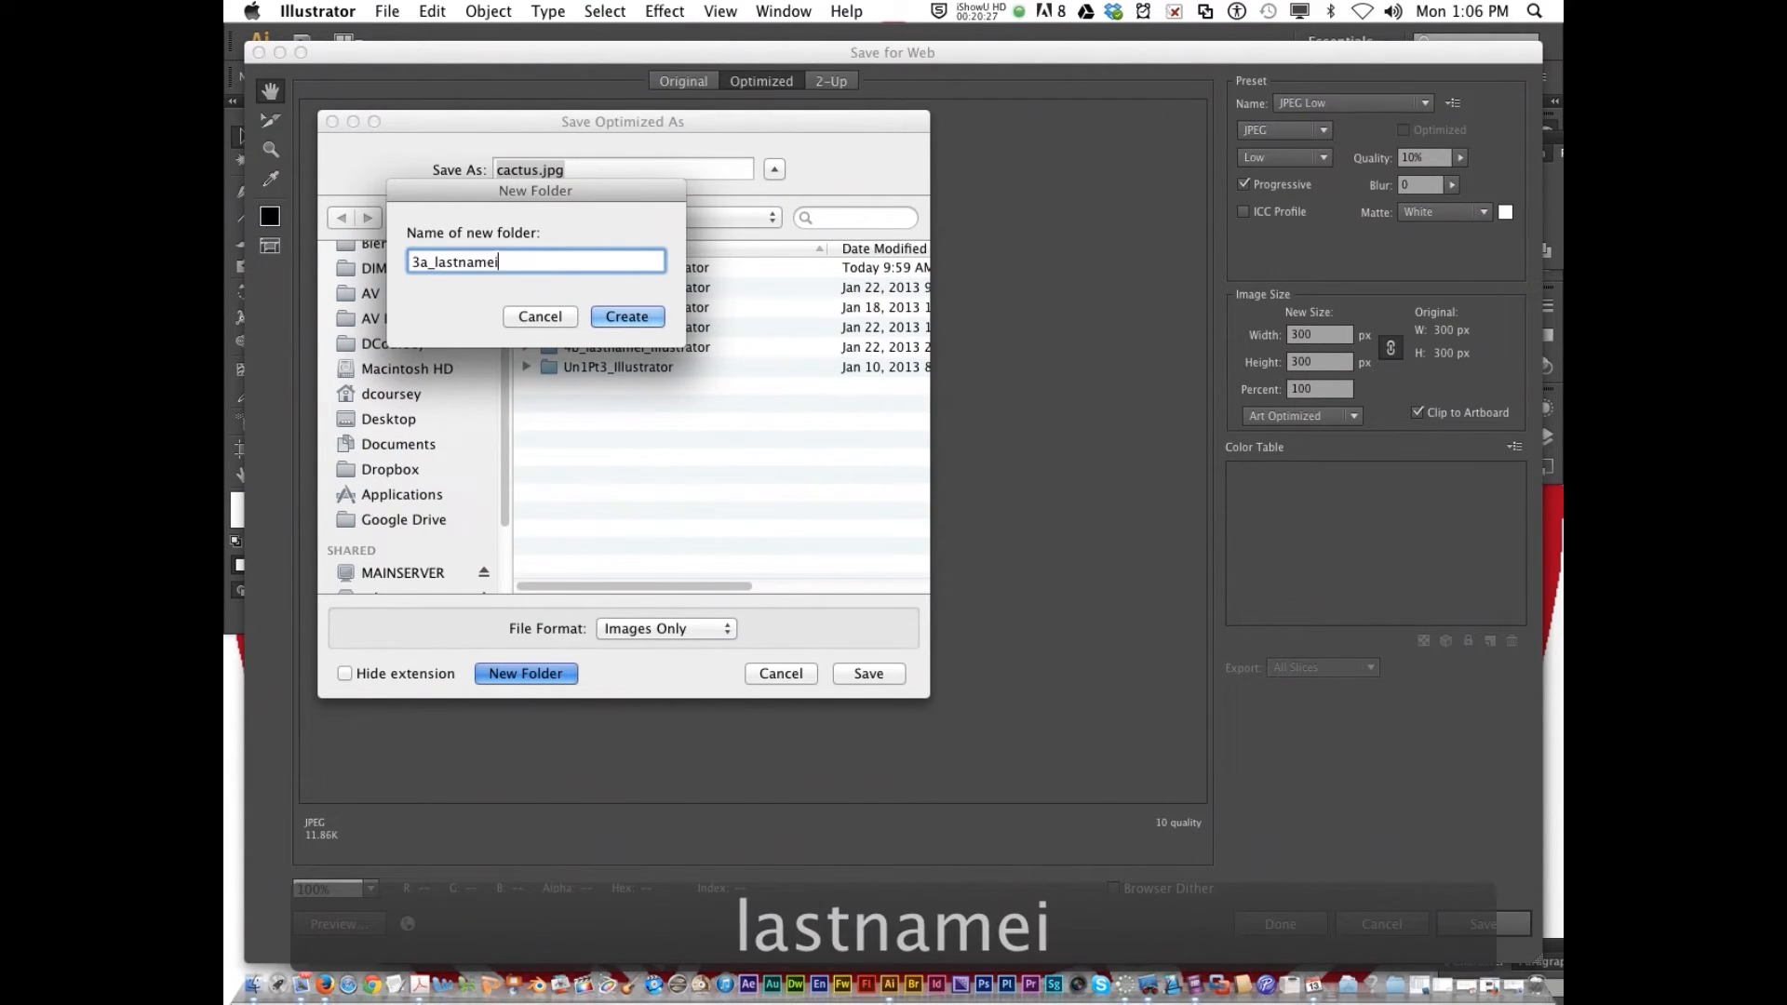
type("_")
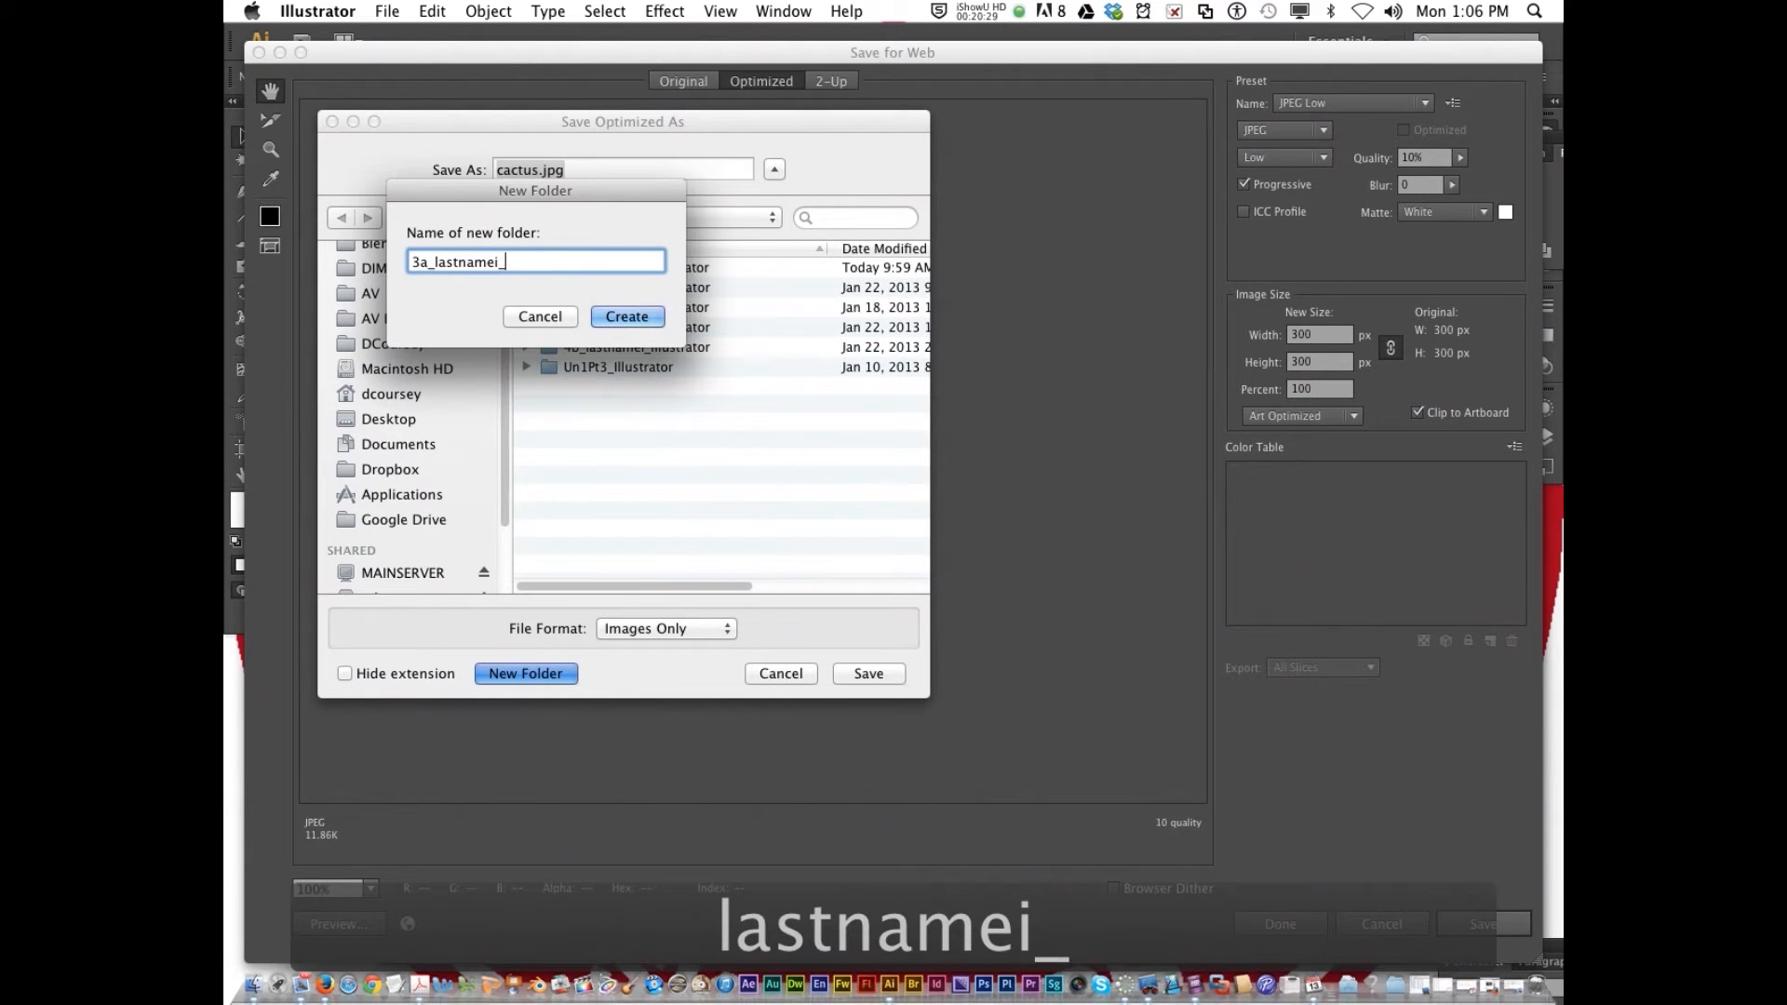
type("illustrator")
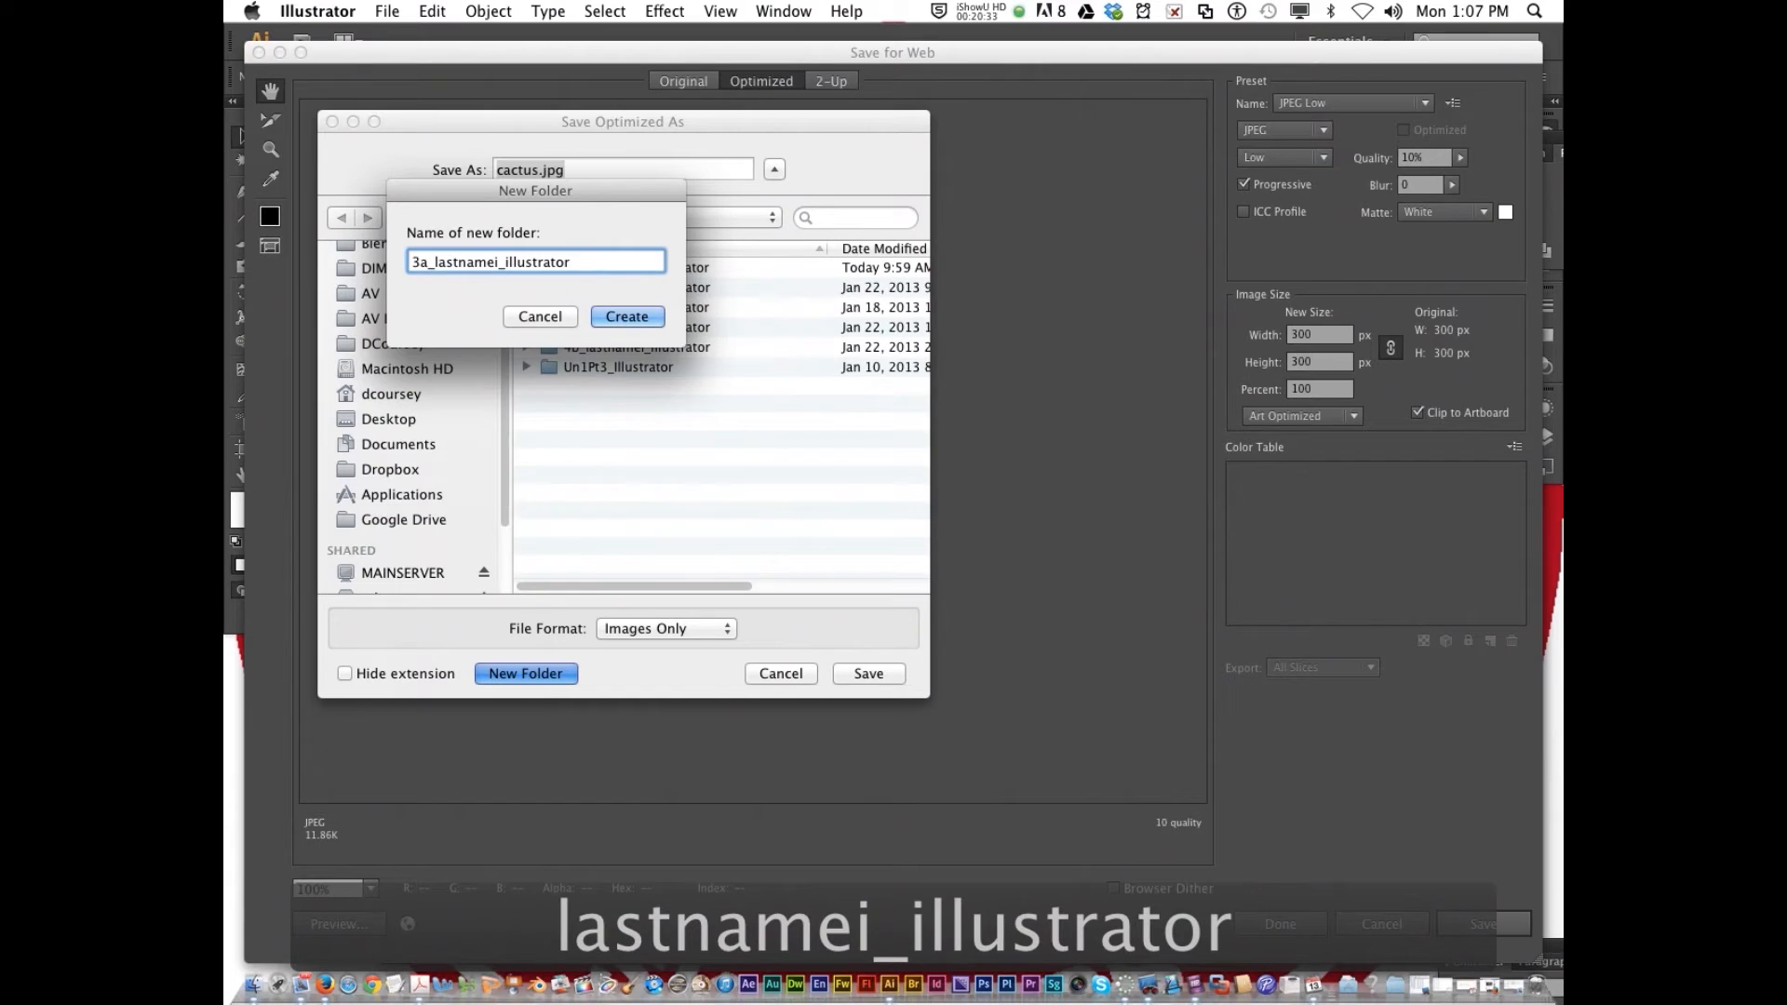
left_click(641, 329)
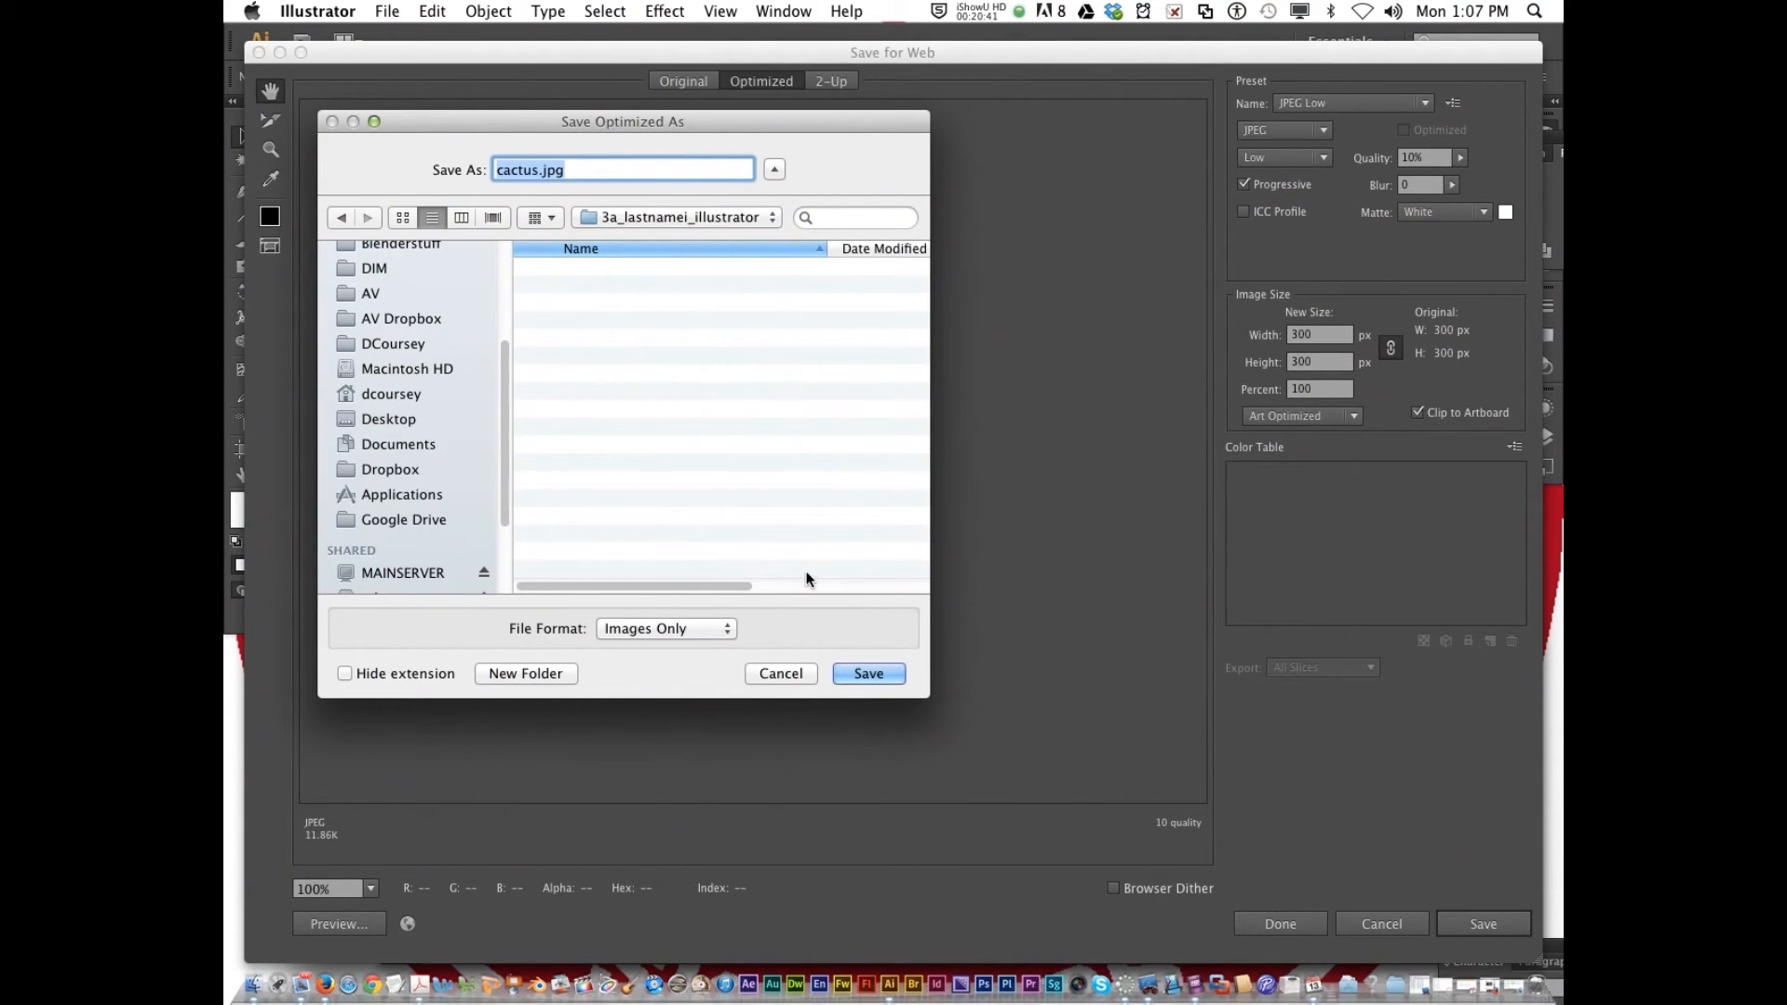
left_click(874, 675)
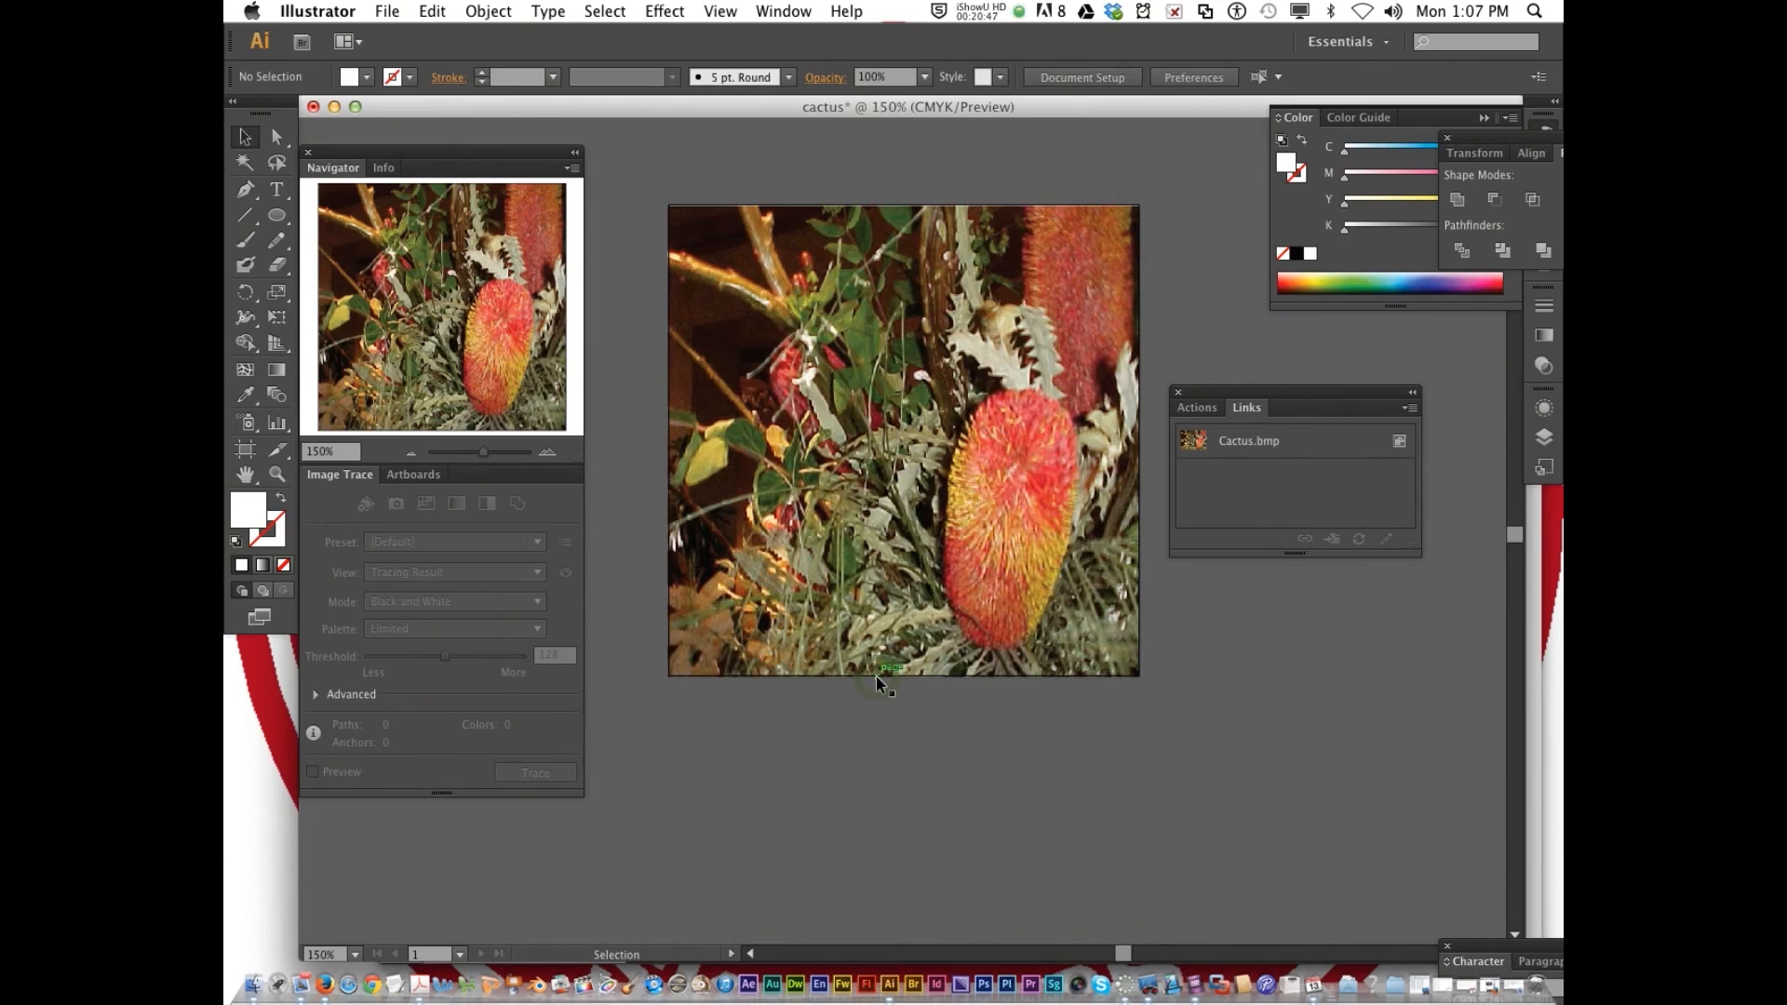
left_click(313, 106)
left_click(1434, 601)
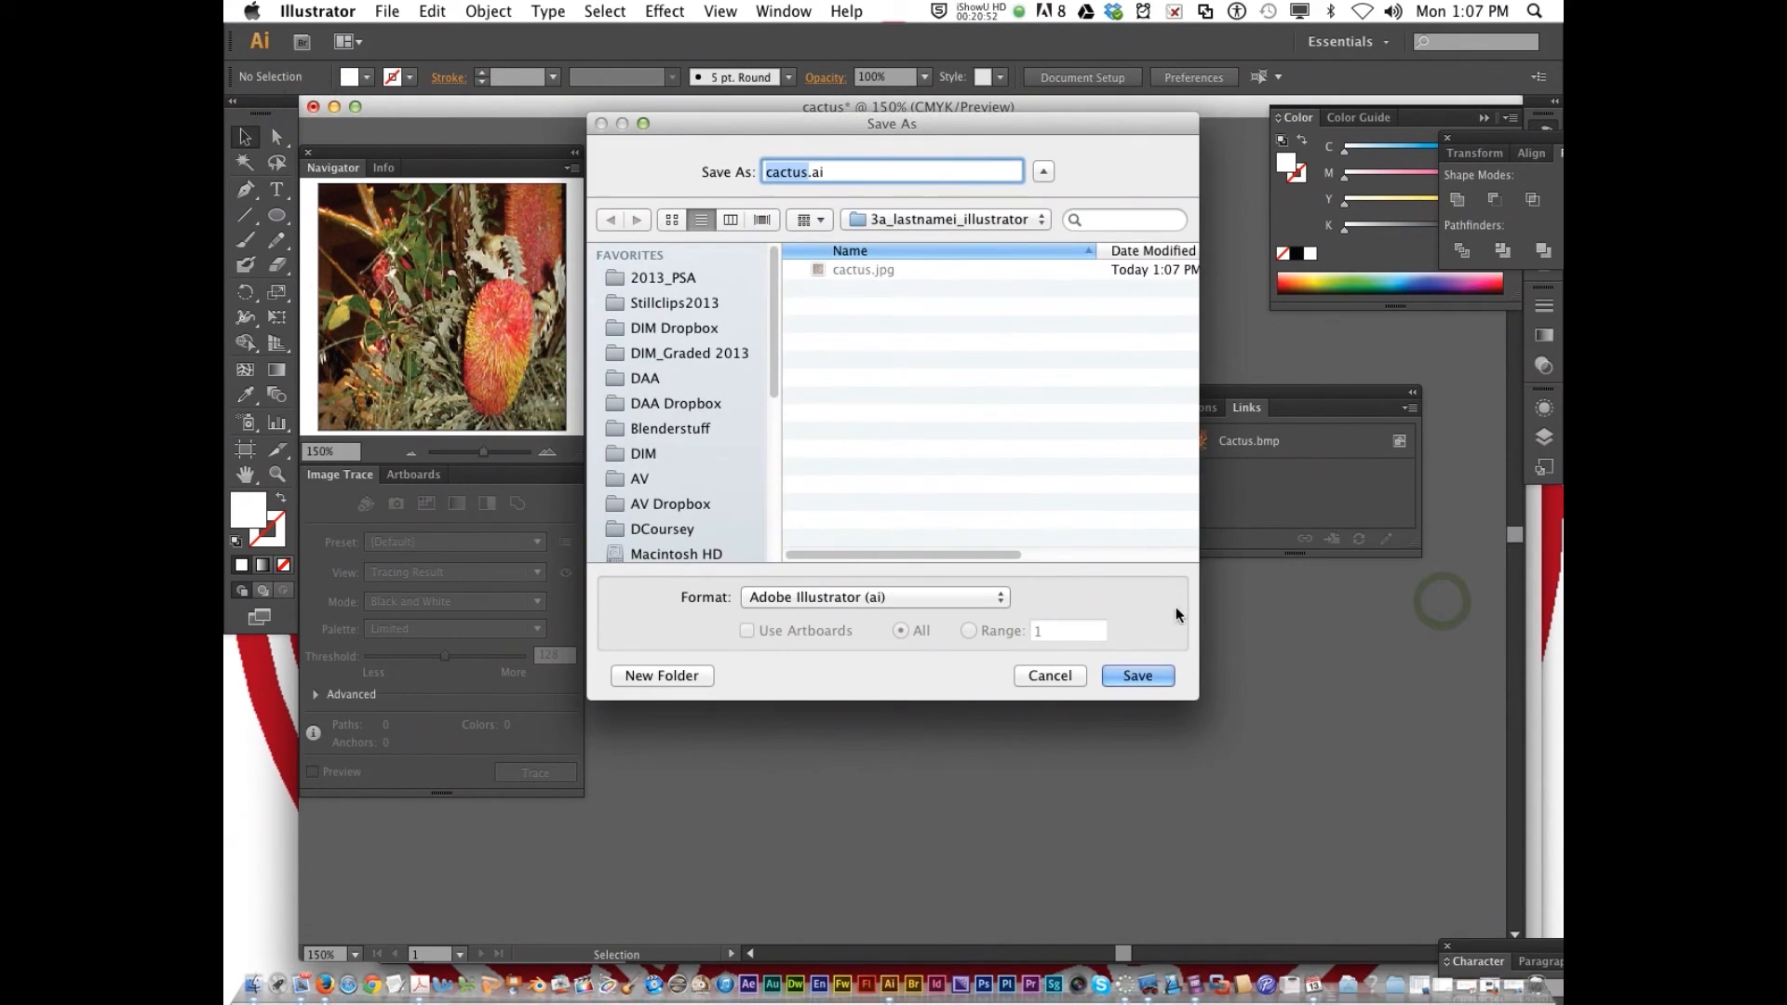
left_click(1069, 676)
Close the cactus document without saving its changes
left_click(312, 106)
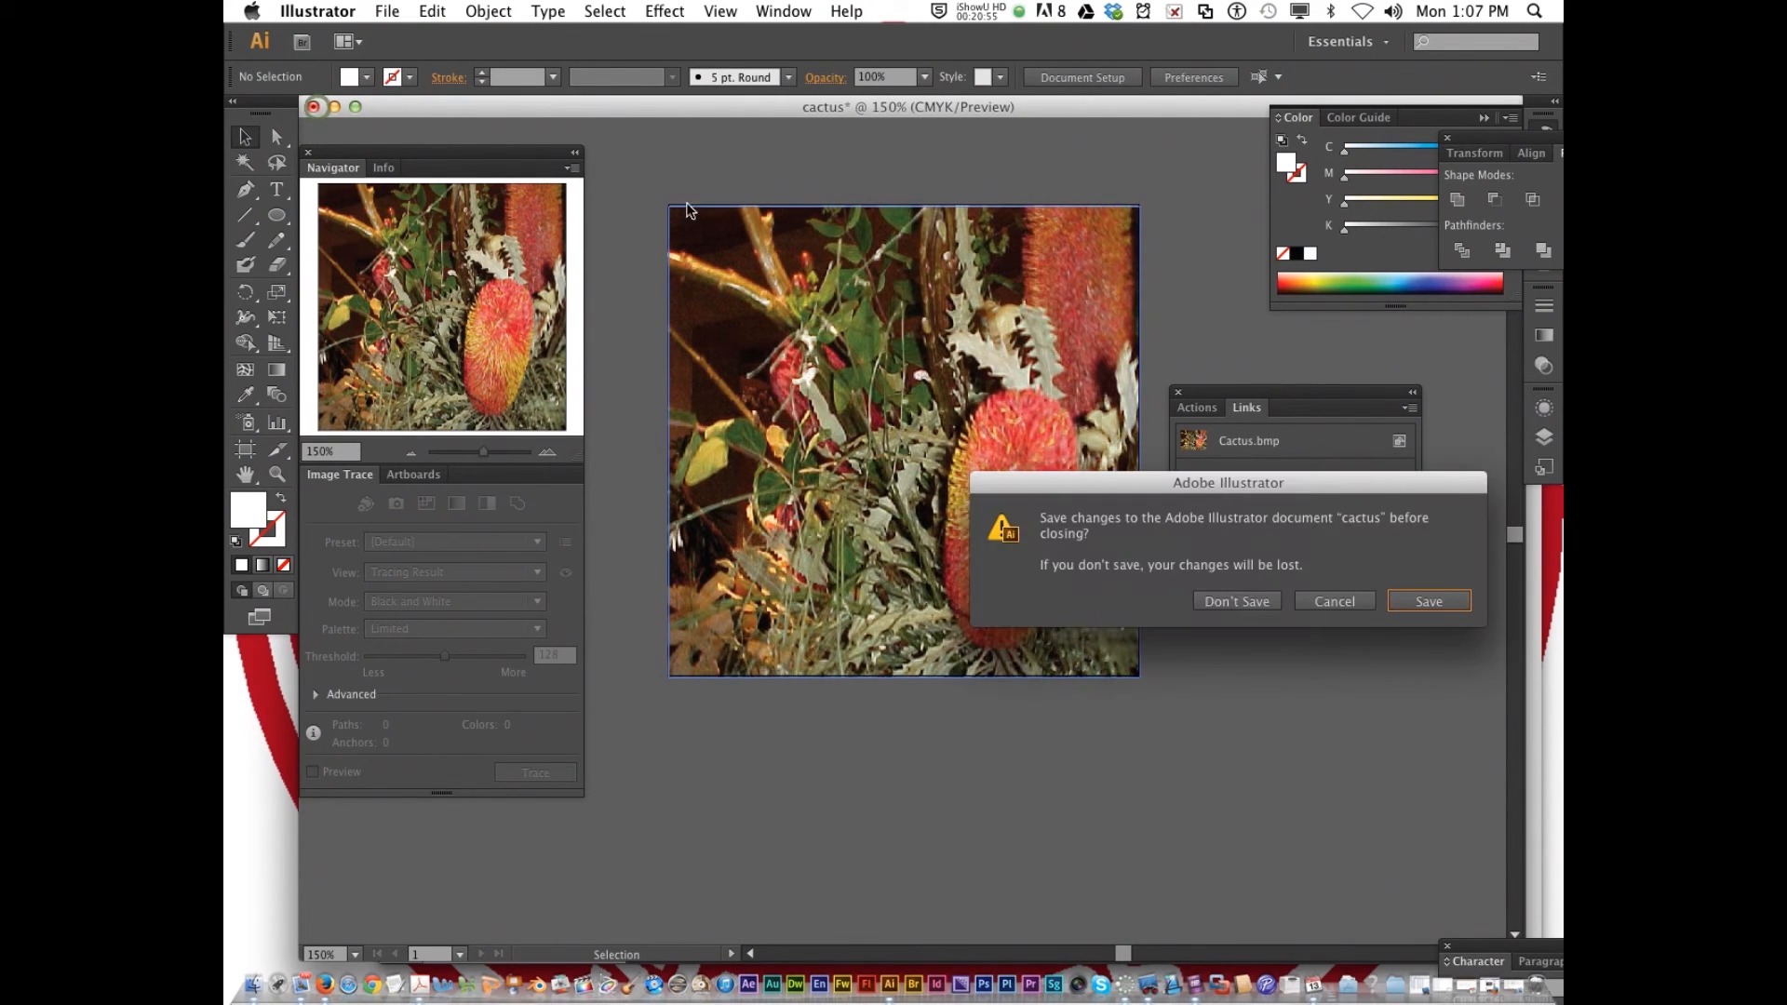
left_click(1253, 600)
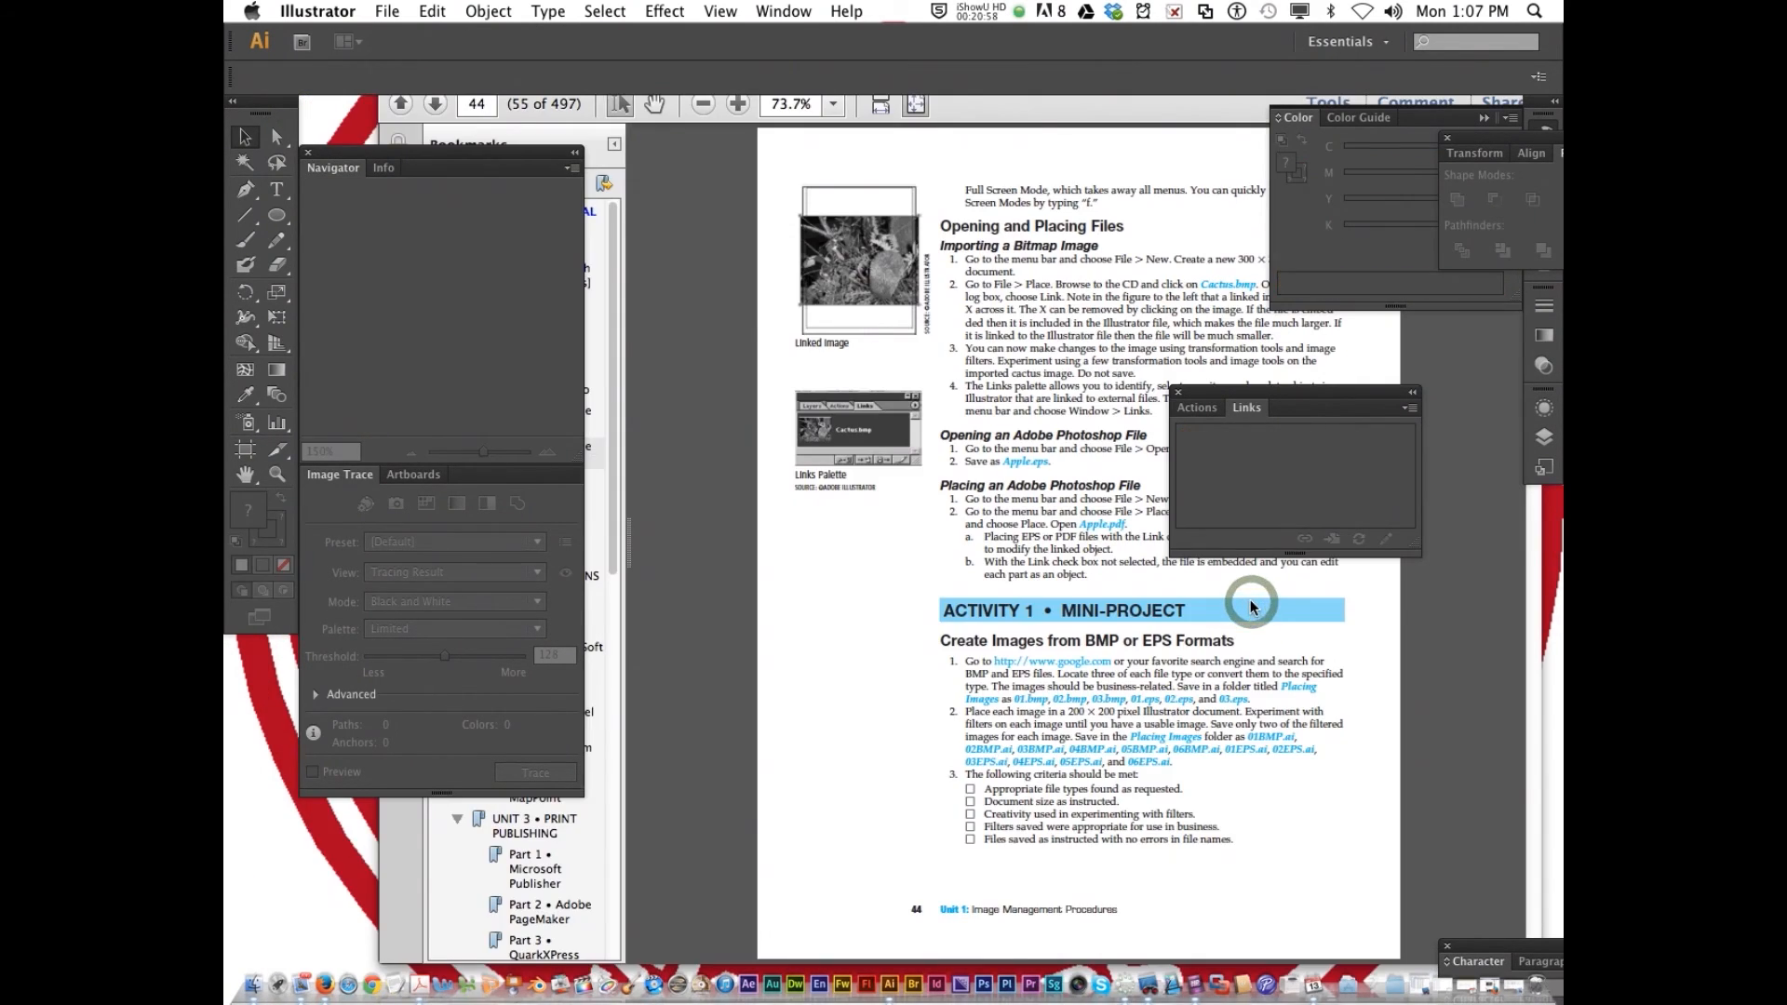
Switch to the Activities Manual PDF in Acrobat and look through the Activity 2 drawing tools instructions after the mini-project
left_click(1109, 618)
scroll(1108, 618, "down", 5)
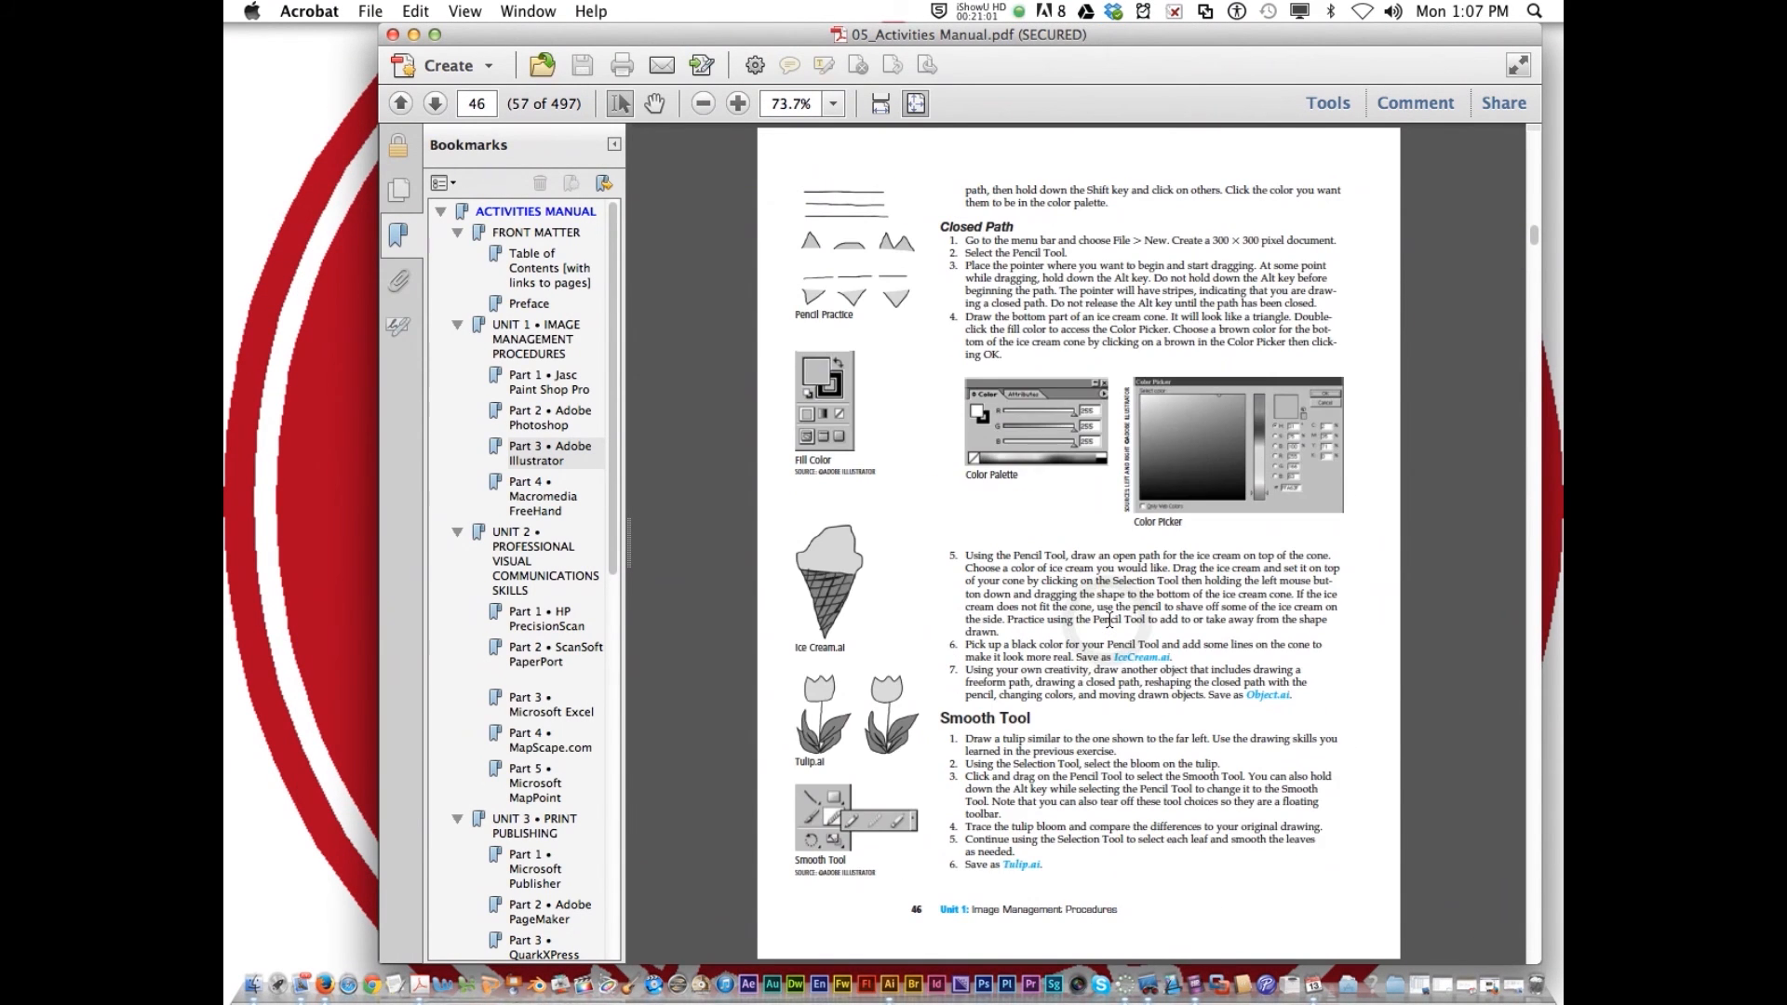
scroll(1108, 618, "up", 3)
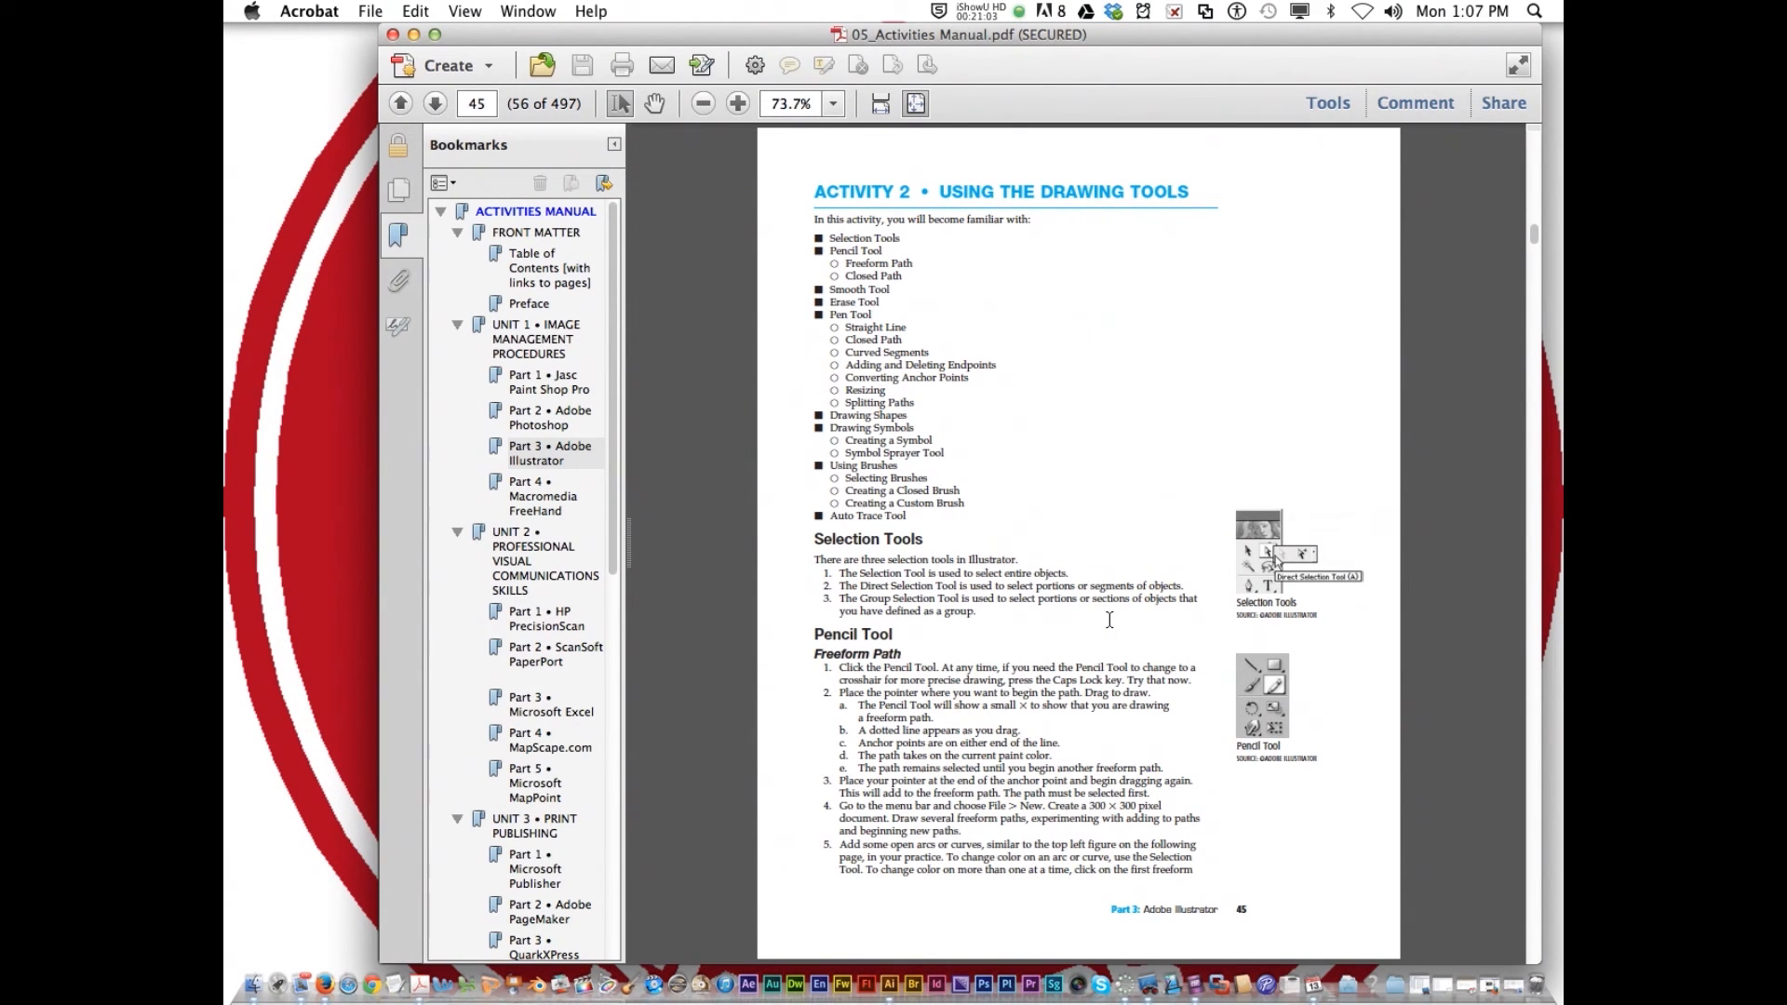